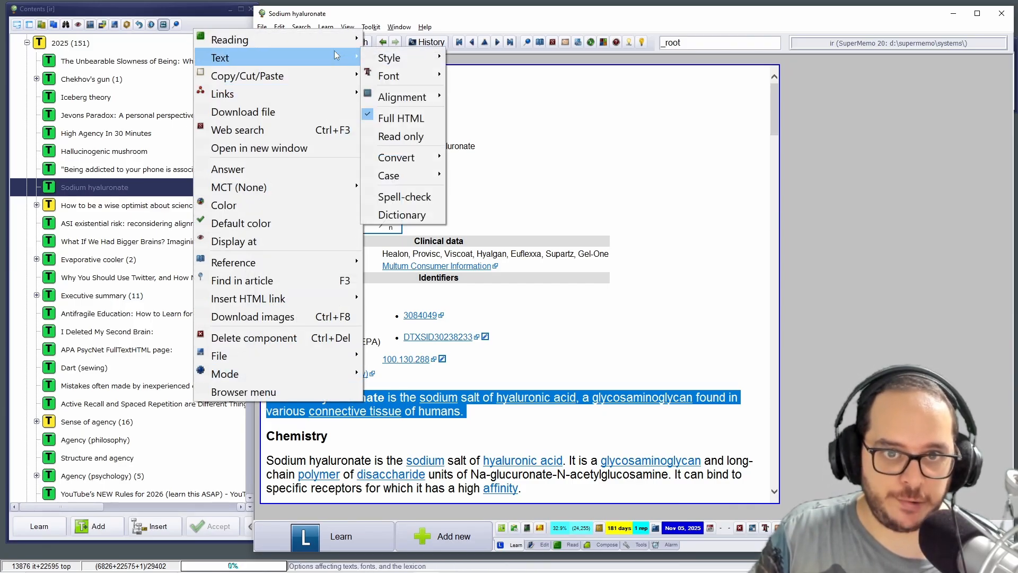
Step: Extract the selected opening sentence of the Sodium hyaluronate article together with an AI explanation
mouse_move(323, 40)
left_click(436, 62)
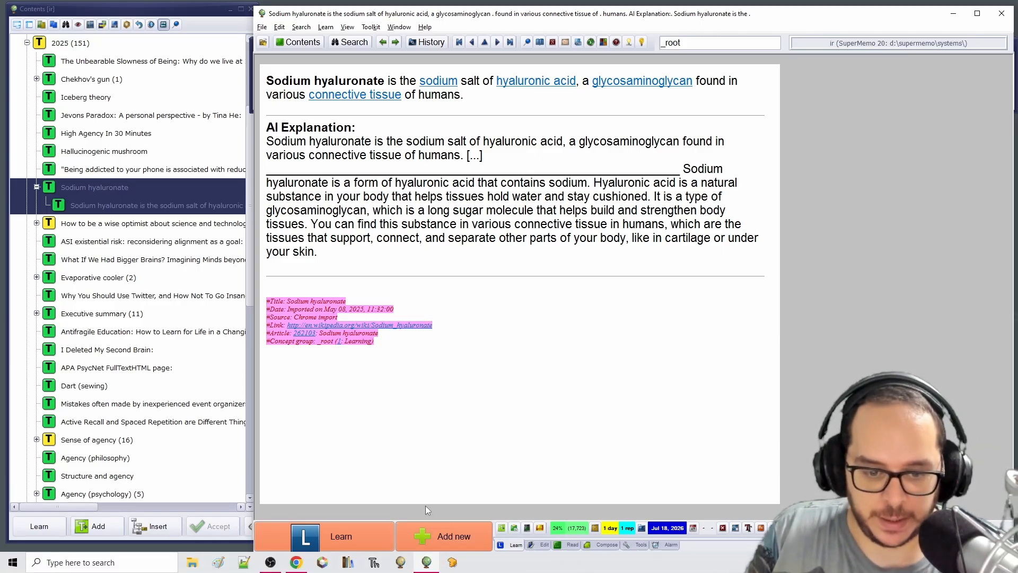
Step: Switch to Chrome and skim the "Using AI in SuperMemo" help page down to its OpenRouter example
left_click(296, 562)
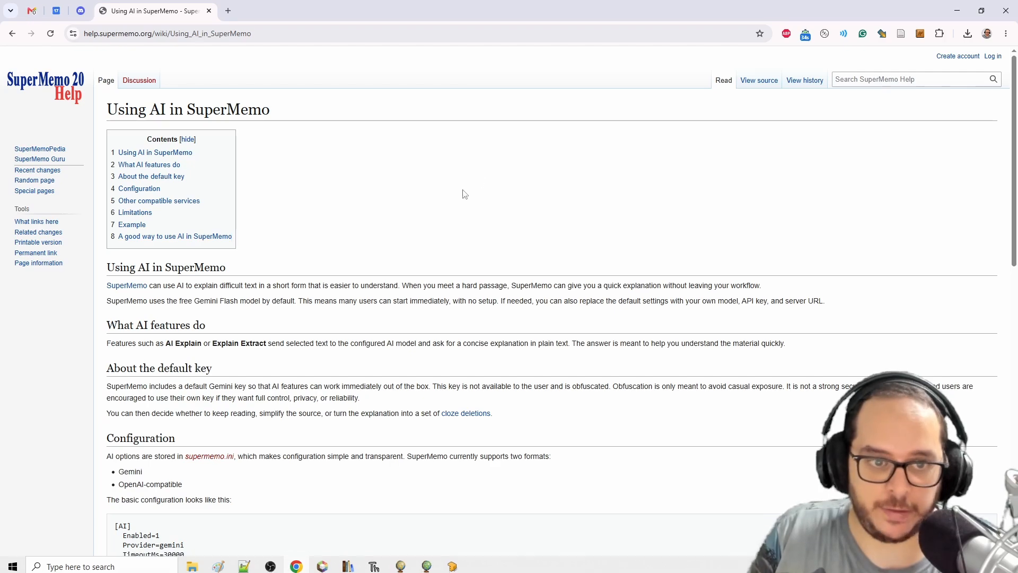
scroll(482, 191, "down", 9)
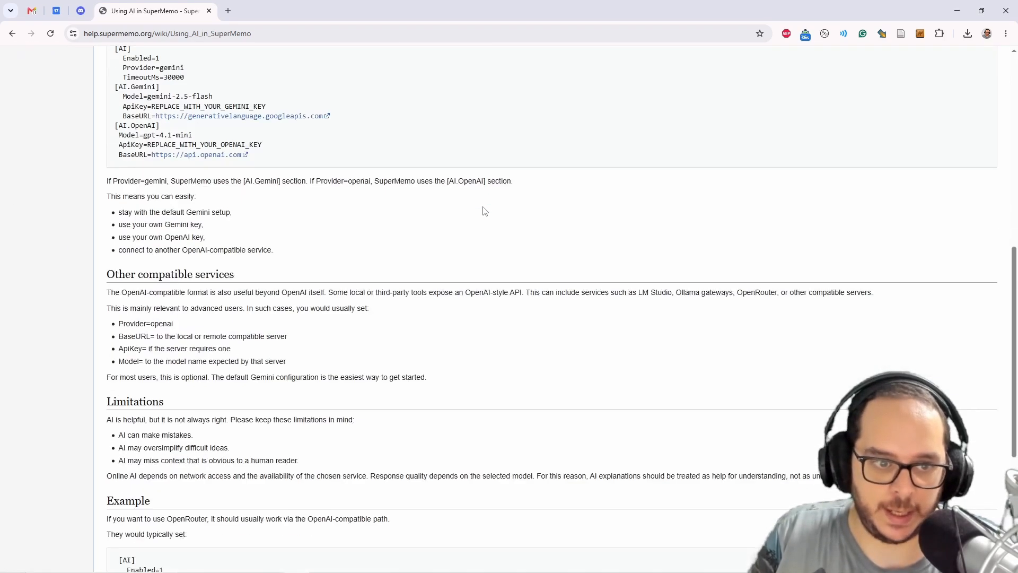
scroll(483, 211, "down", 5)
scroll(475, 343, "up", 5)
scroll(477, 343, "down", 5)
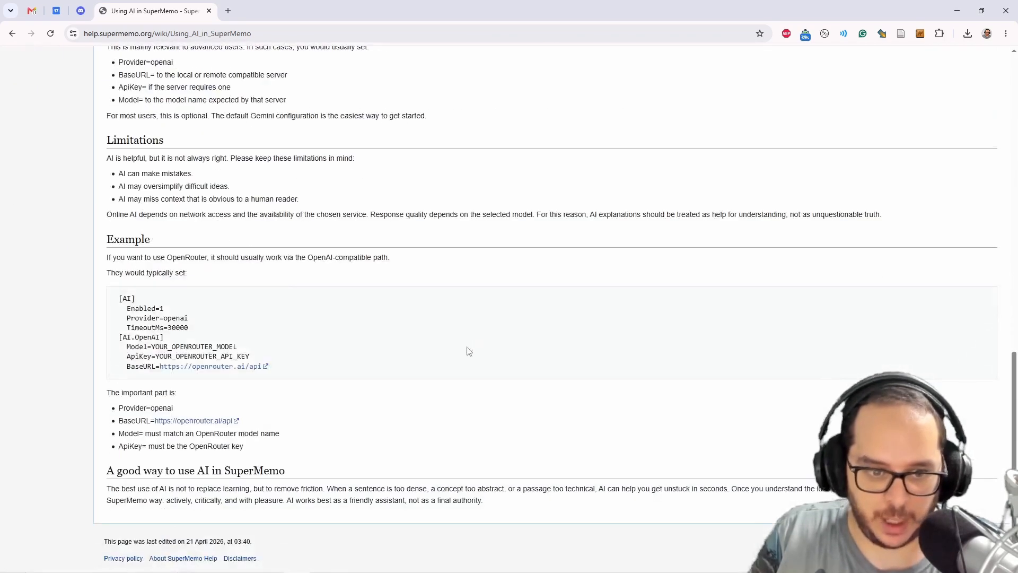
scroll(287, 409, "up", 4)
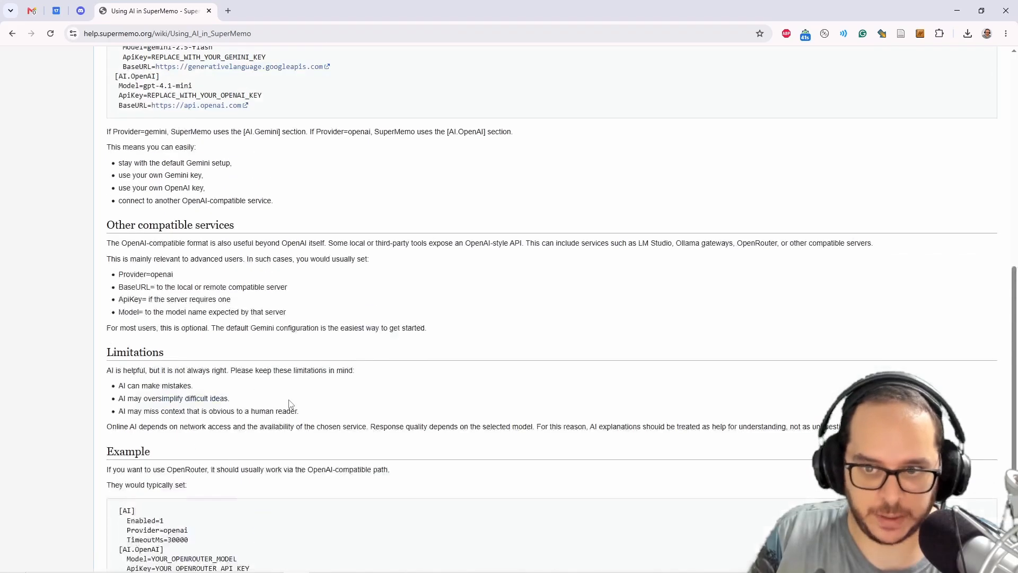
Step: Read the help page's passages on the default Gemini Flash model, the default key and the supported configuration formats
scroll(289, 404, "up", 9)
left_click_drag(166, 248, 307, 245)
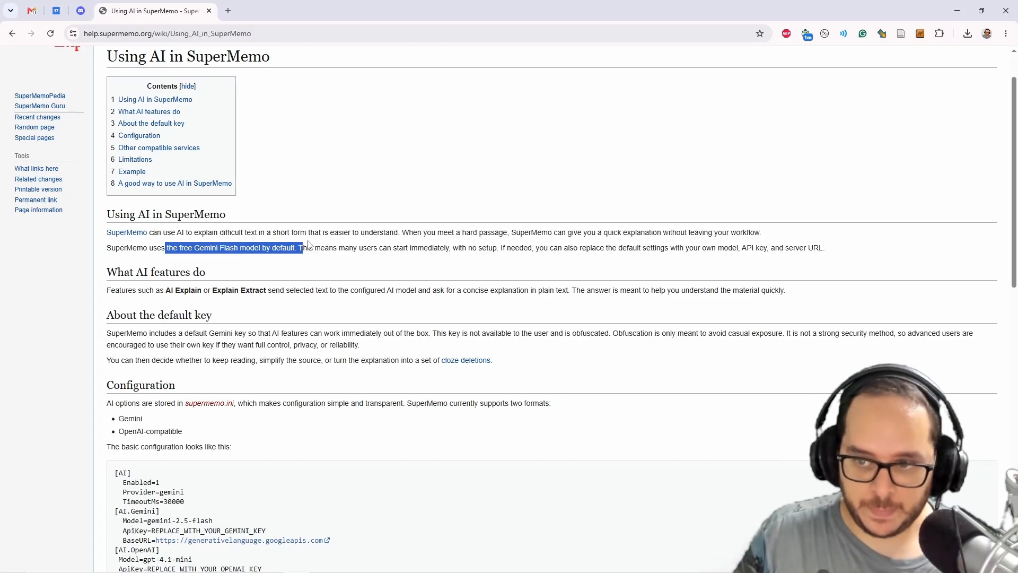
left_click(375, 300)
scroll(374, 304, "down", 2)
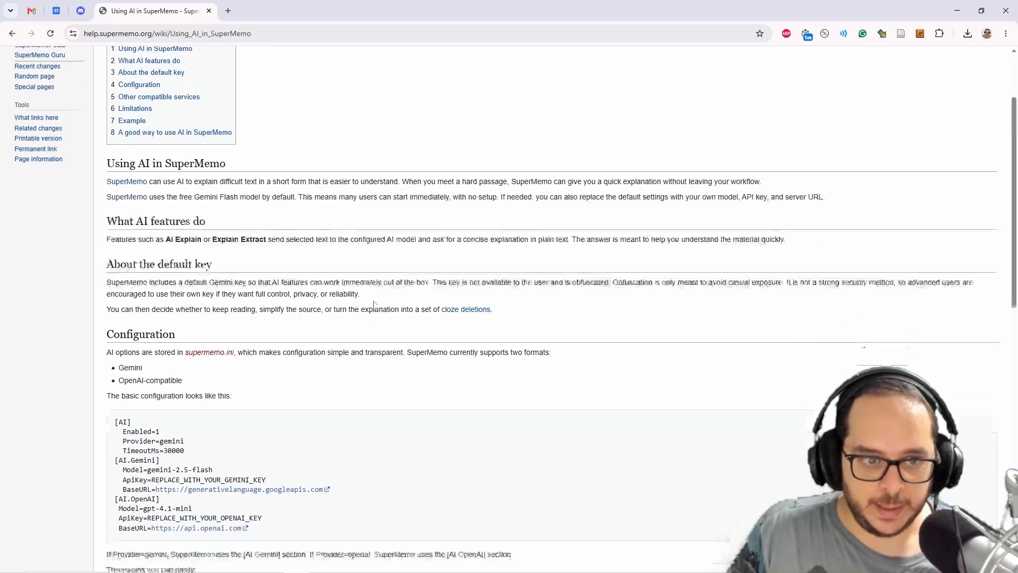
left_click_drag(156, 184, 265, 184)
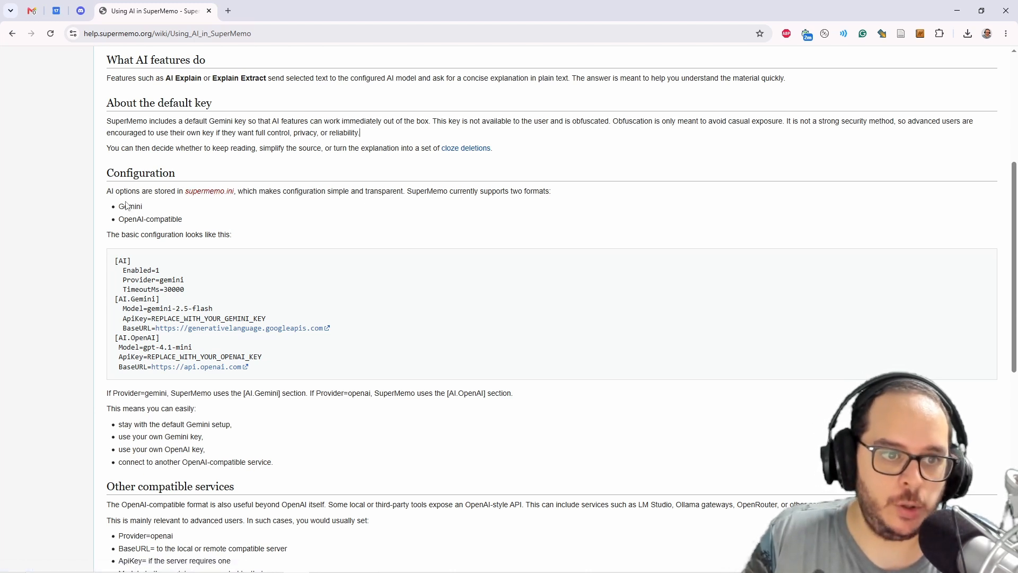
left_click_drag(128, 205, 211, 226)
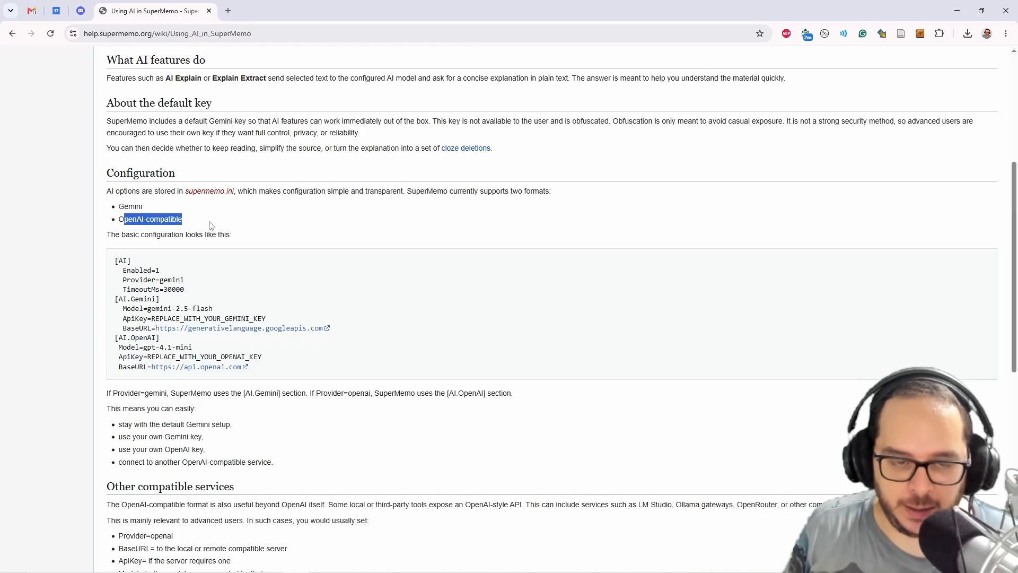
scroll(211, 225, "down", 1)
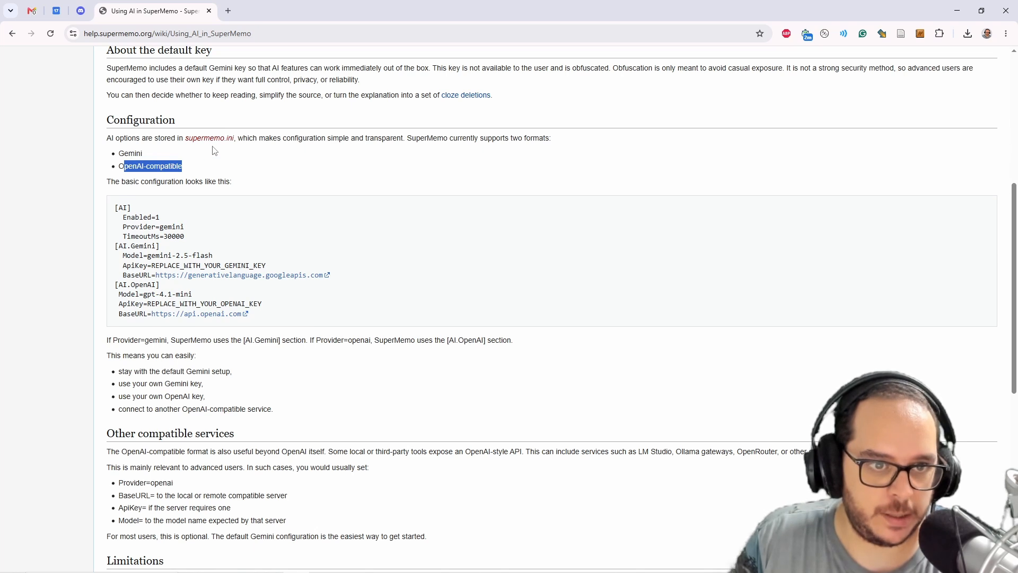
Step: Switch to File Explorer and open the folder C:\SuperMemo20\bin
mouse_move(377, 571)
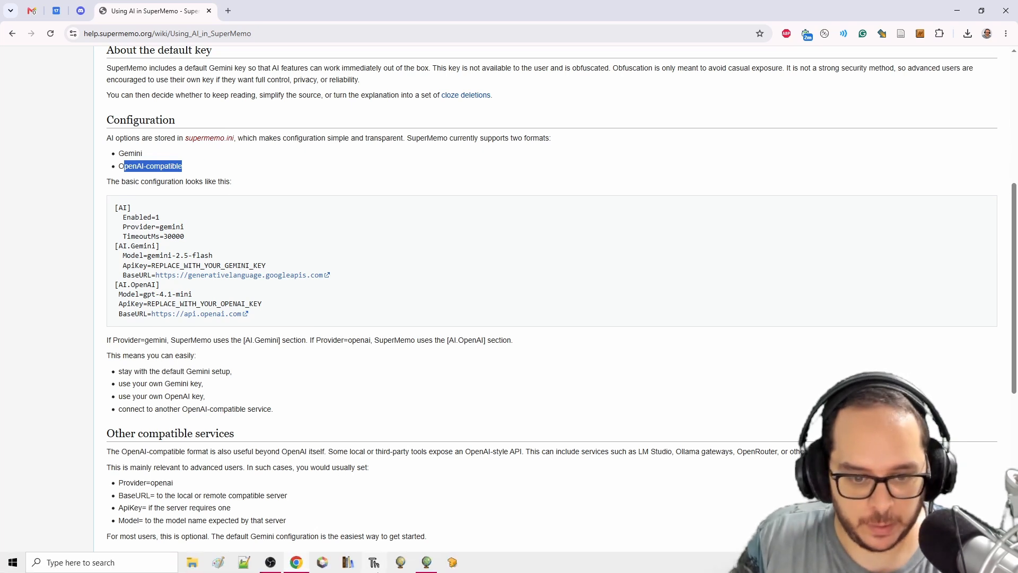
left_click(198, 564)
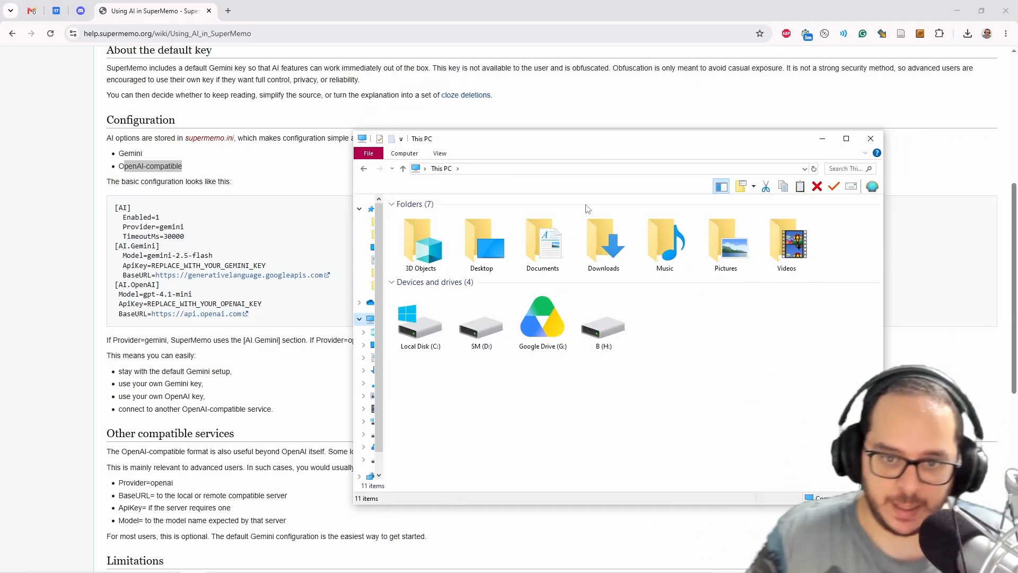
double_click(443, 344)
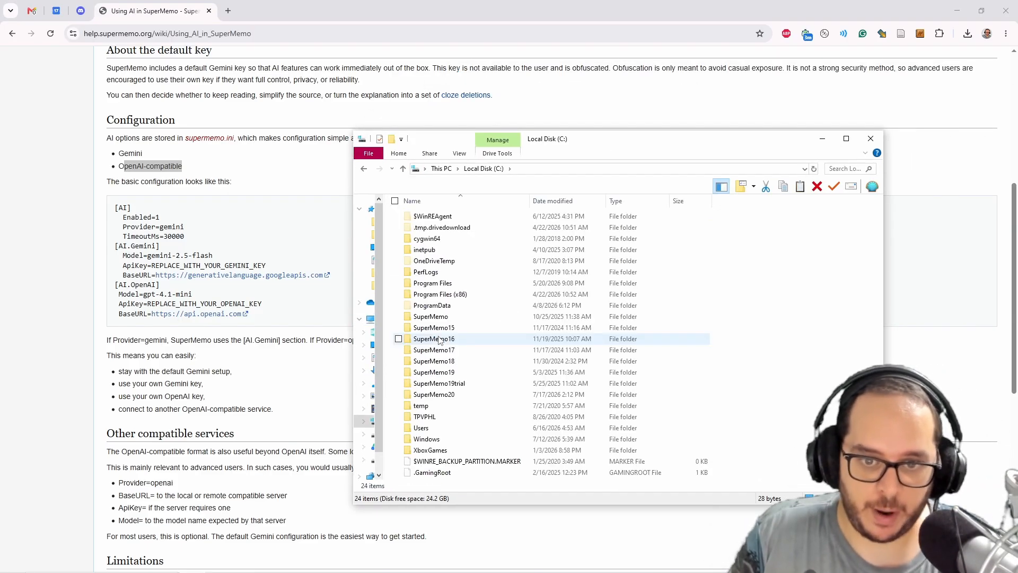
left_click(450, 398)
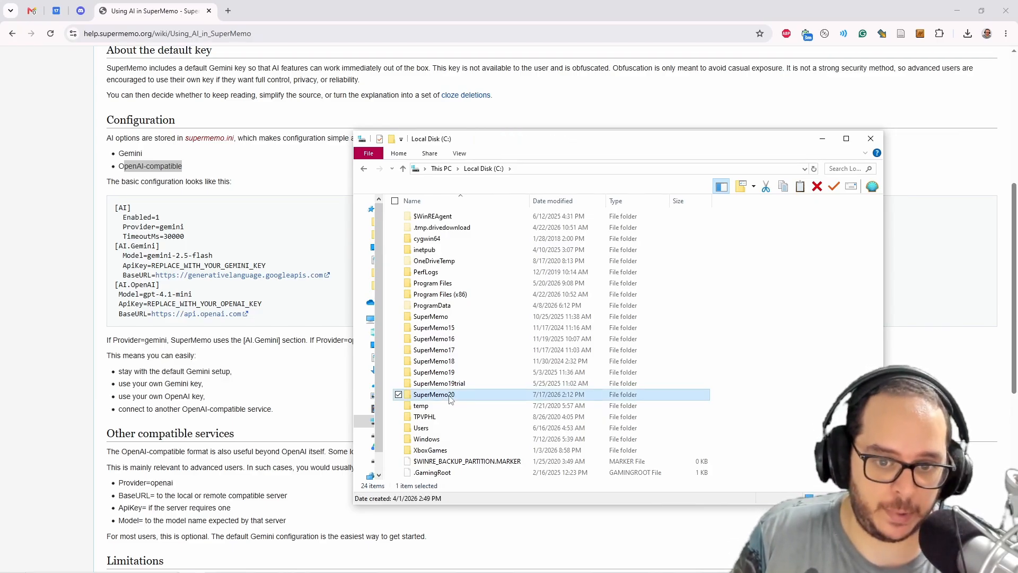
double_click(450, 399)
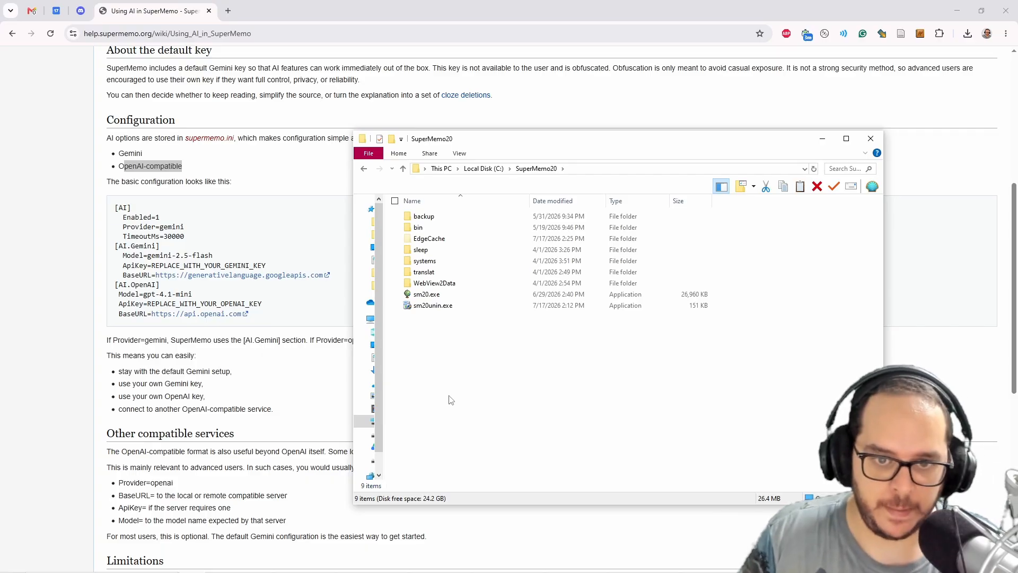
double_click(419, 232)
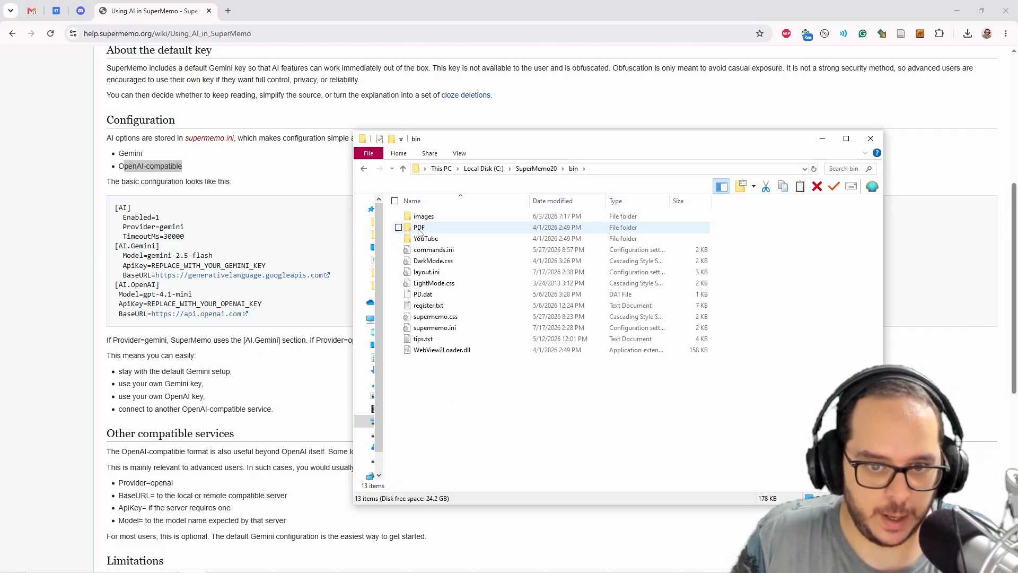
Step: Open supermemo.ini in Notepad++ and minimize the File Explorer window
left_click(443, 328)
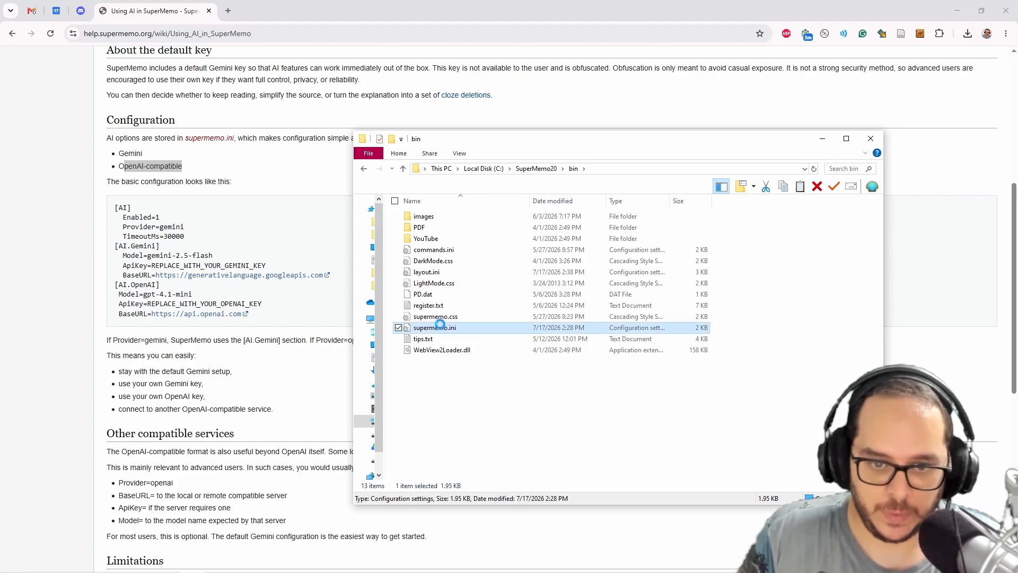
right_click(442, 329)
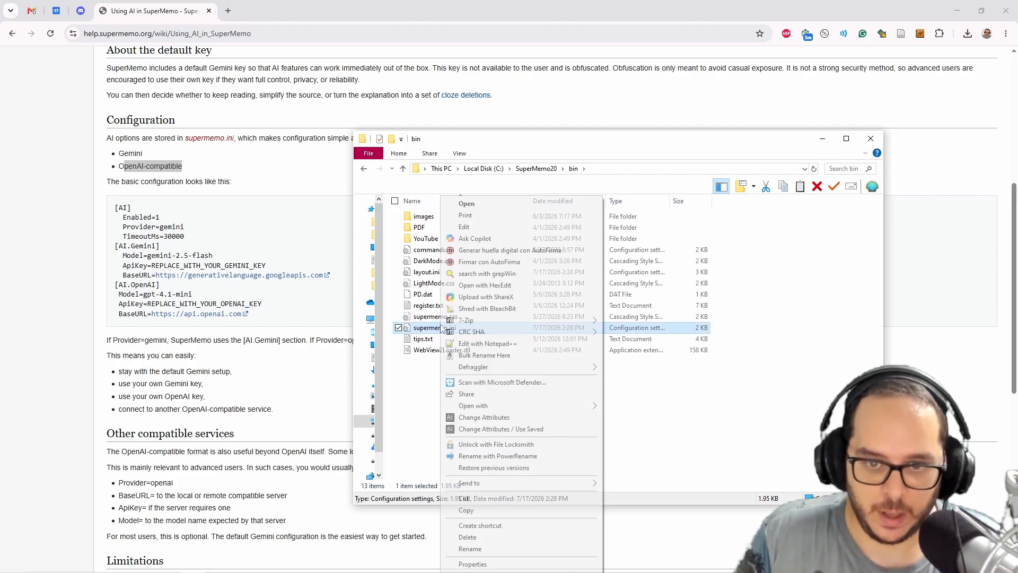
left_click(492, 344)
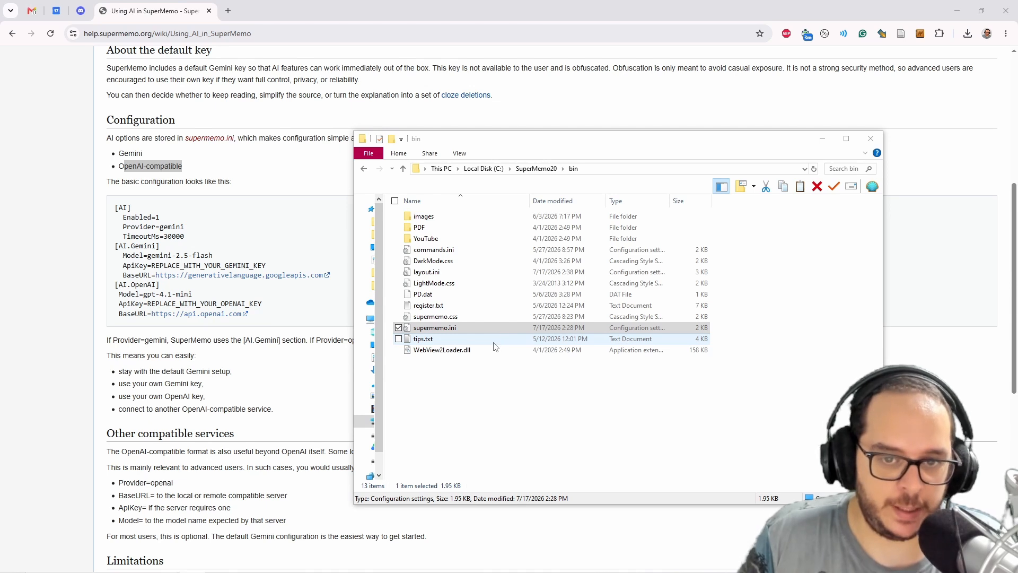
left_click(822, 138)
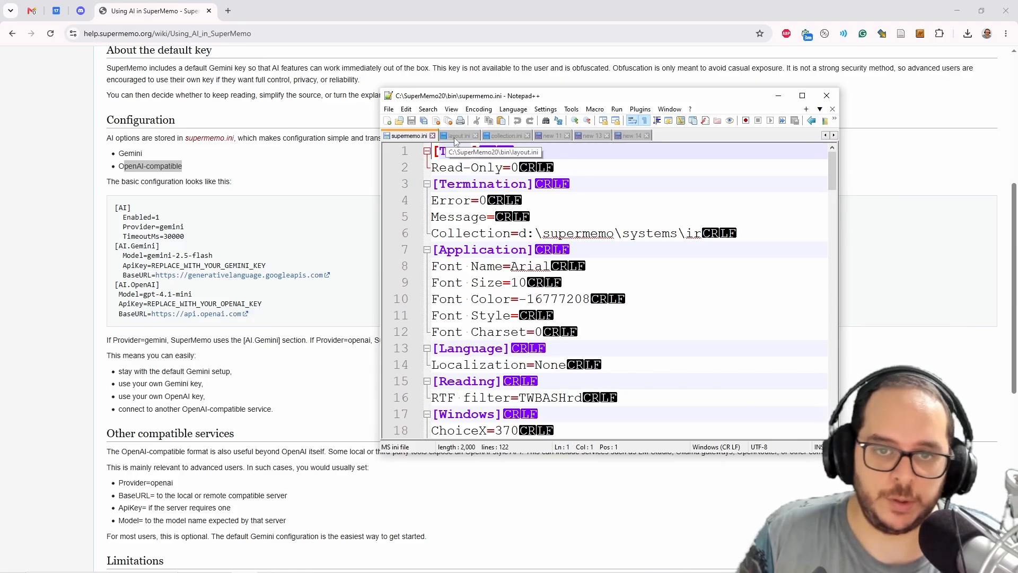
Step: Look at the open layout.ini and collection.ini files, and return to supermemo.ini
left_click(466, 136)
left_click(487, 138)
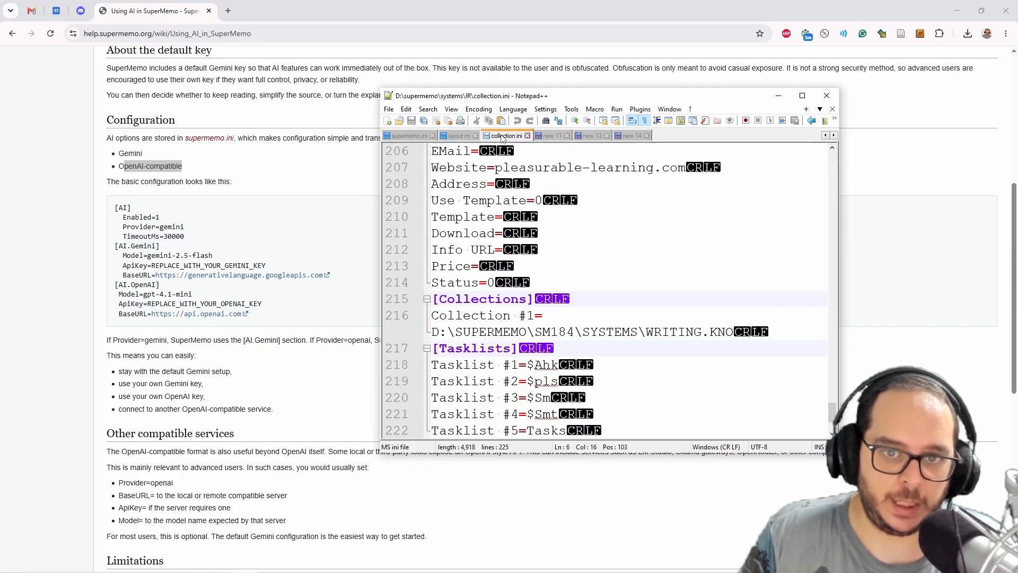
left_click(460, 138)
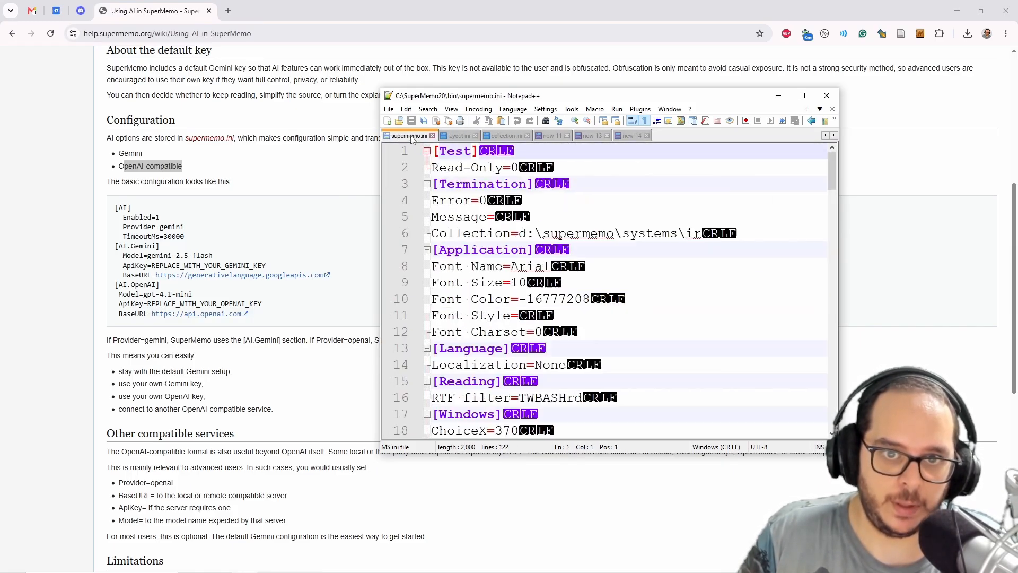
left_click(409, 137)
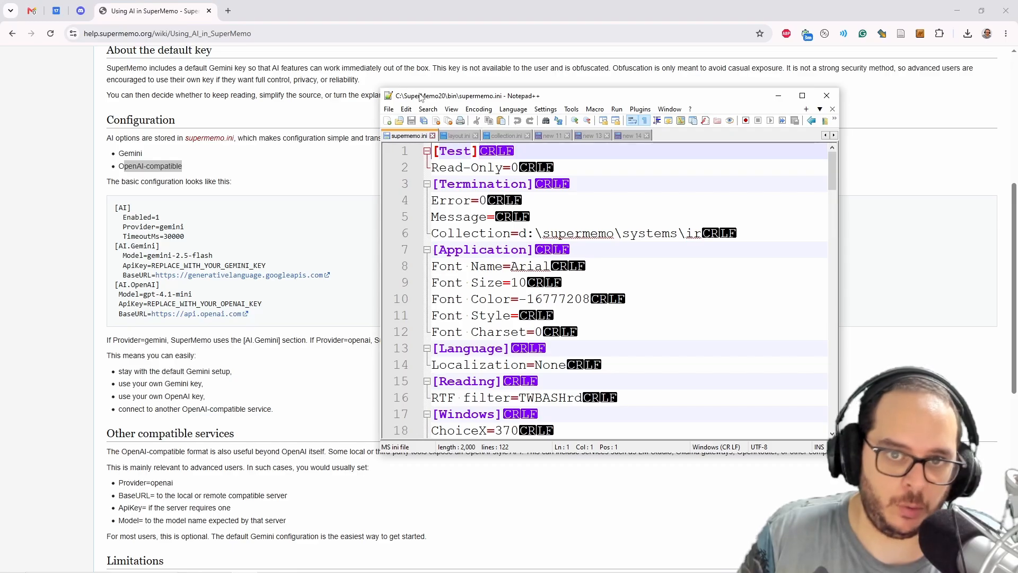
left_click(459, 138)
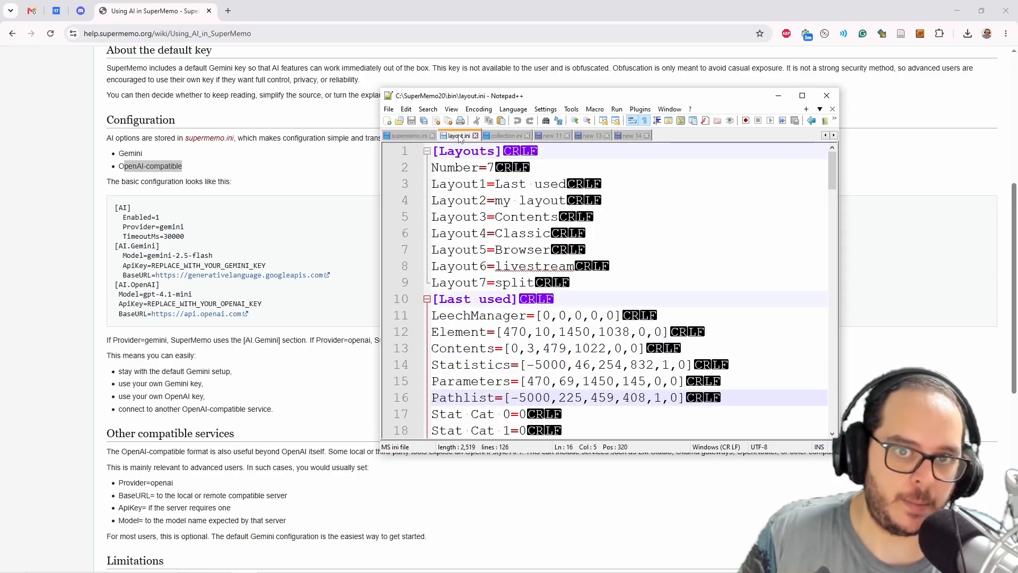
left_click(492, 136)
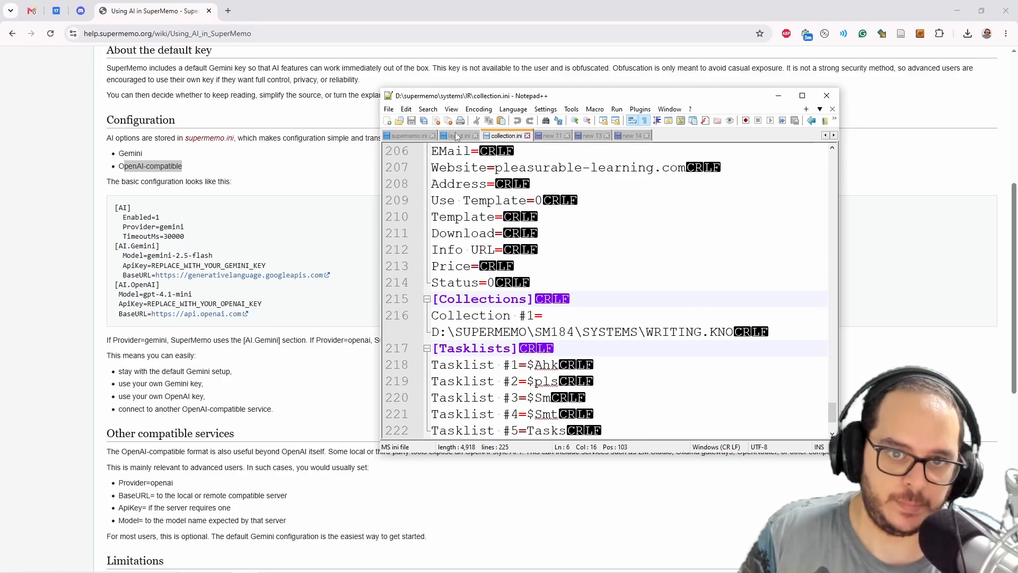
left_click(418, 136)
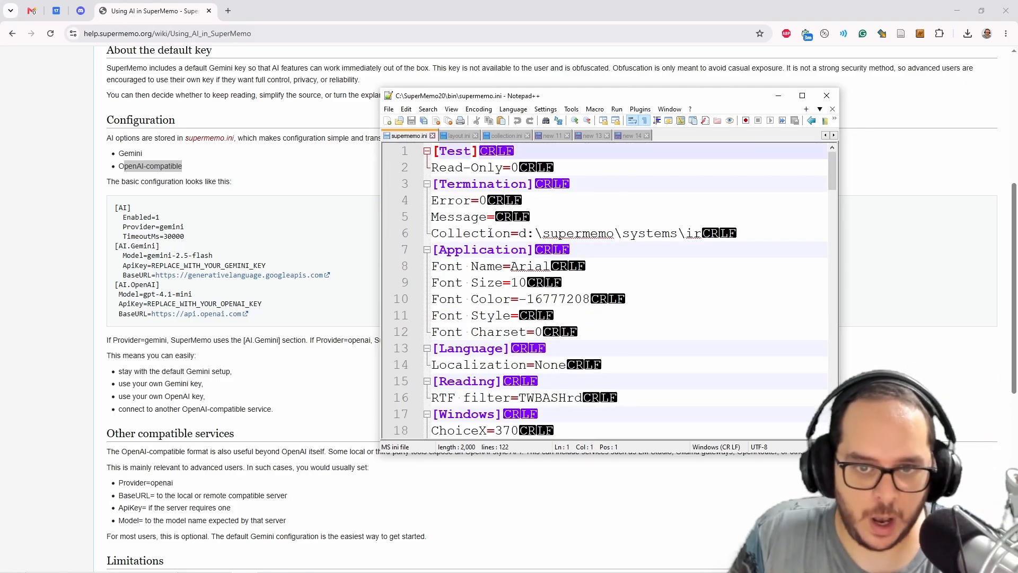
Step: Collapse the Termination and Application sections and look through supermemo.ini for an AI section
left_click(426, 183)
left_click(427, 200)
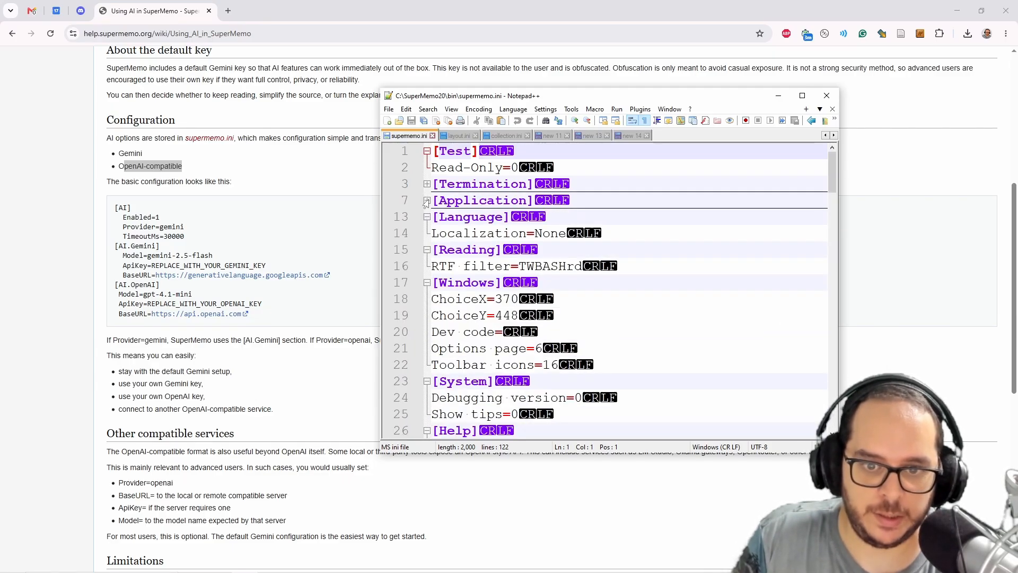
scroll(438, 289, "down", 2)
scroll(438, 289, "down", 7)
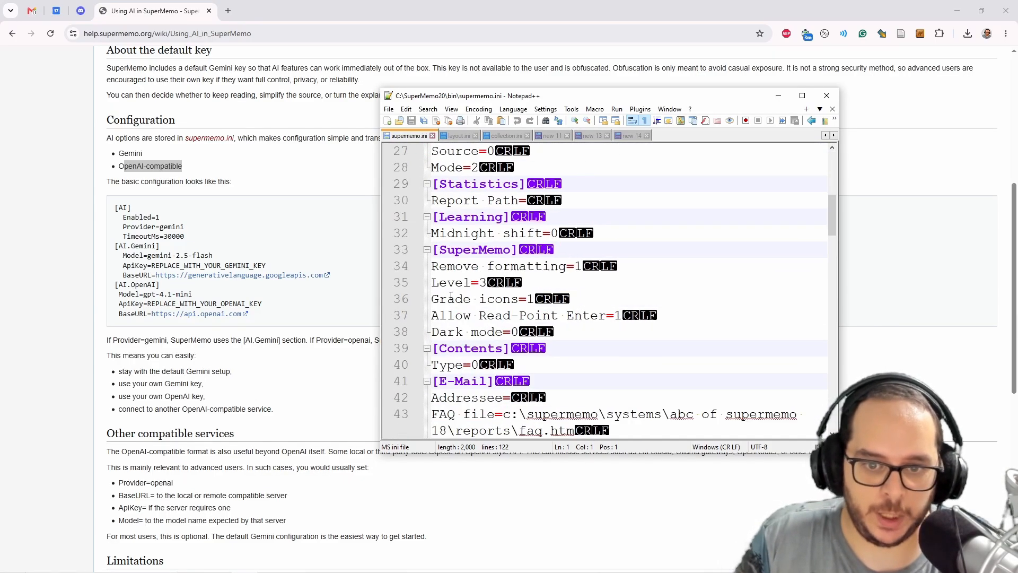
scroll(451, 297, "down", 12)
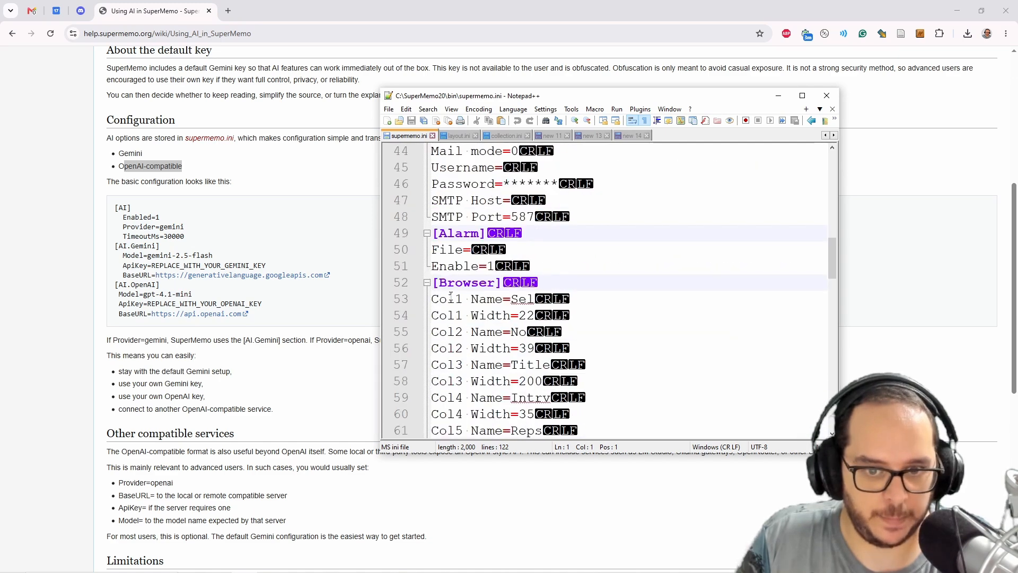
scroll(450, 293, "down", 8)
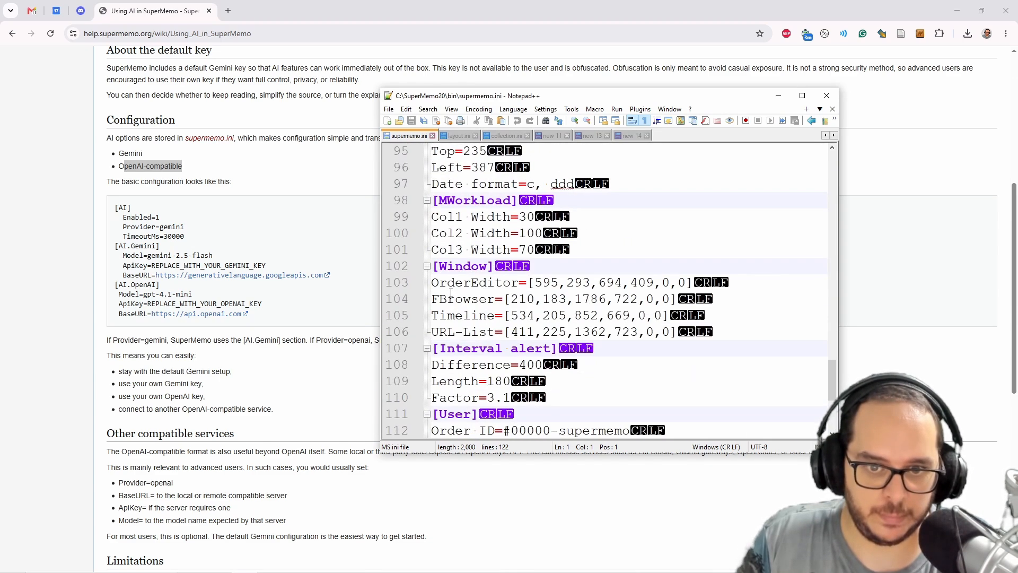
scroll(450, 292, "up", 20)
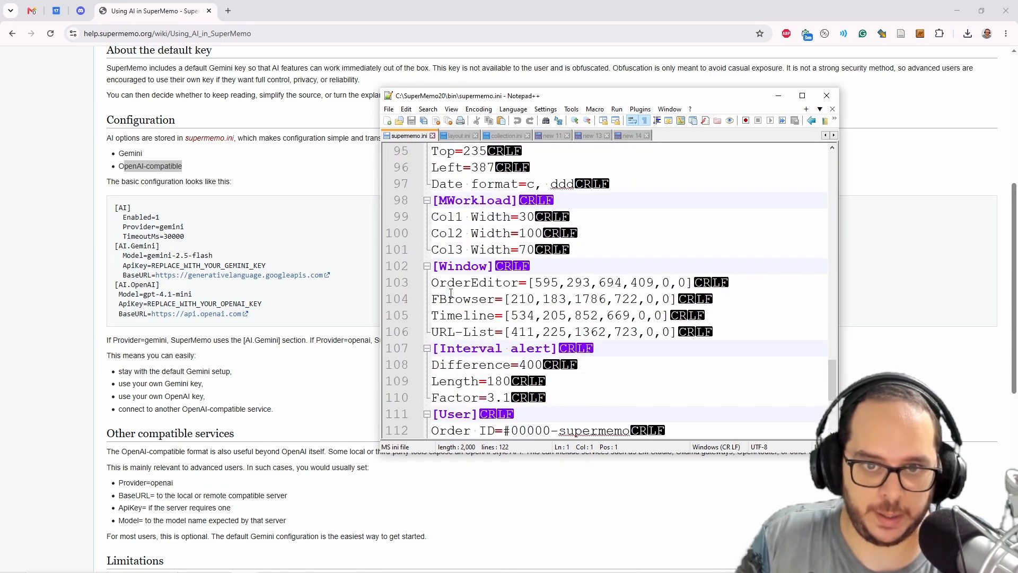
Step: Search supermemo.ini for the text "AI" and close the search dialog
key("ctrl+f")
type("AI")
key("Return")
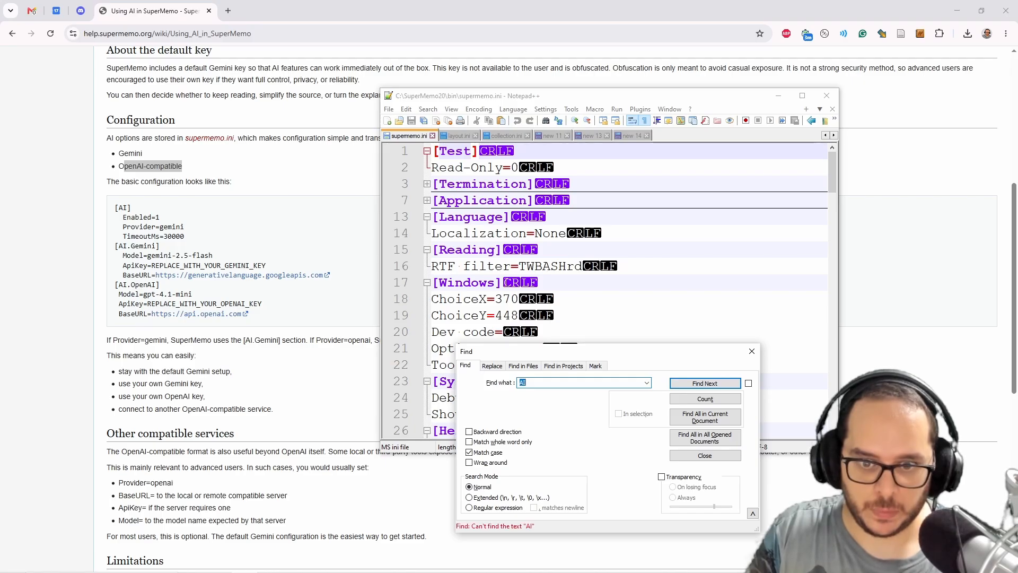
key("Escape")
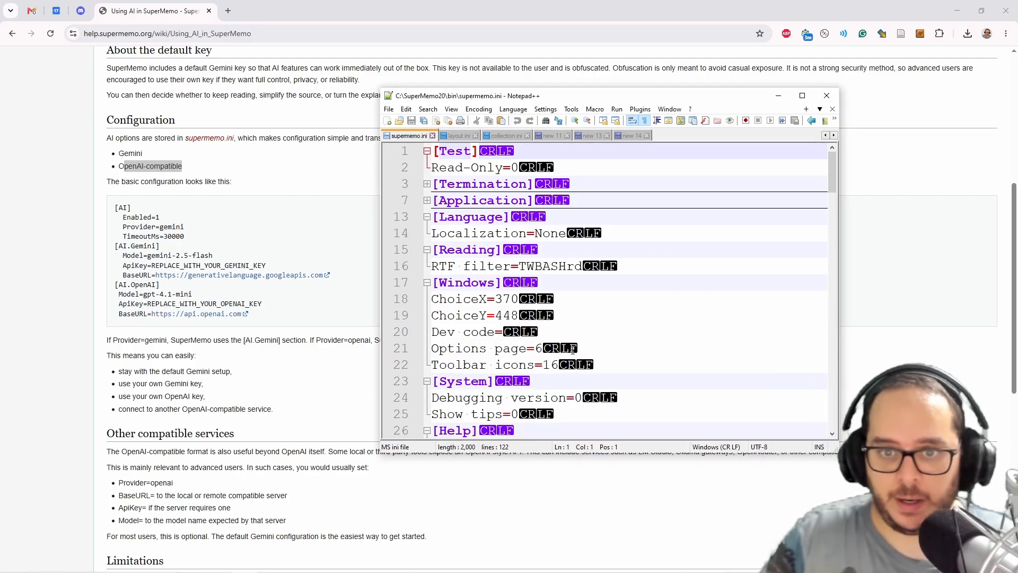
Step: Copy the [AI] and [AI.Gemini] sections from the help page's basic configuration and paste them at the end of supermemo.ini
scroll(573, 351, "down", 20)
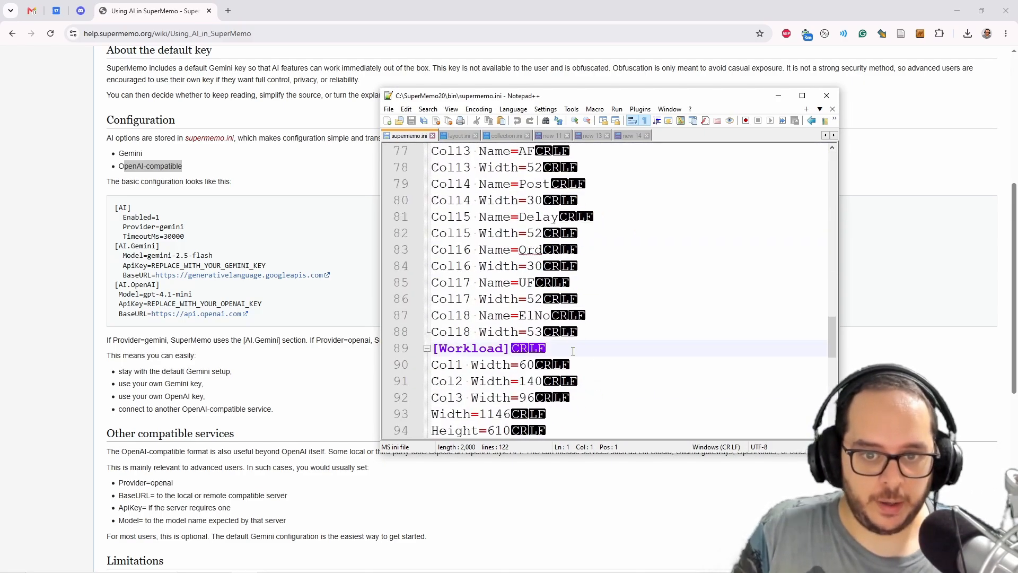
scroll(572, 350, "down", 4)
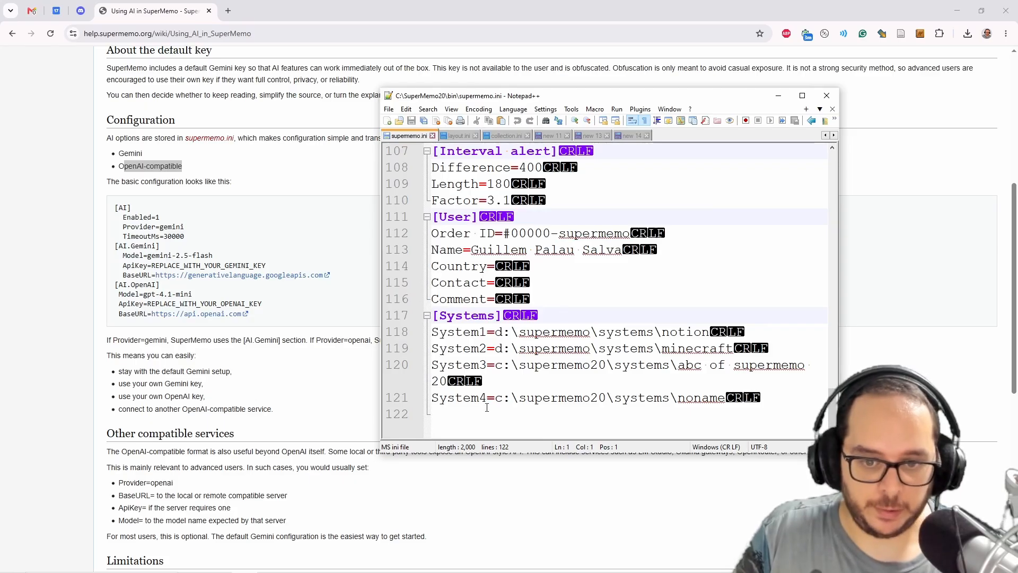
left_click(487, 417)
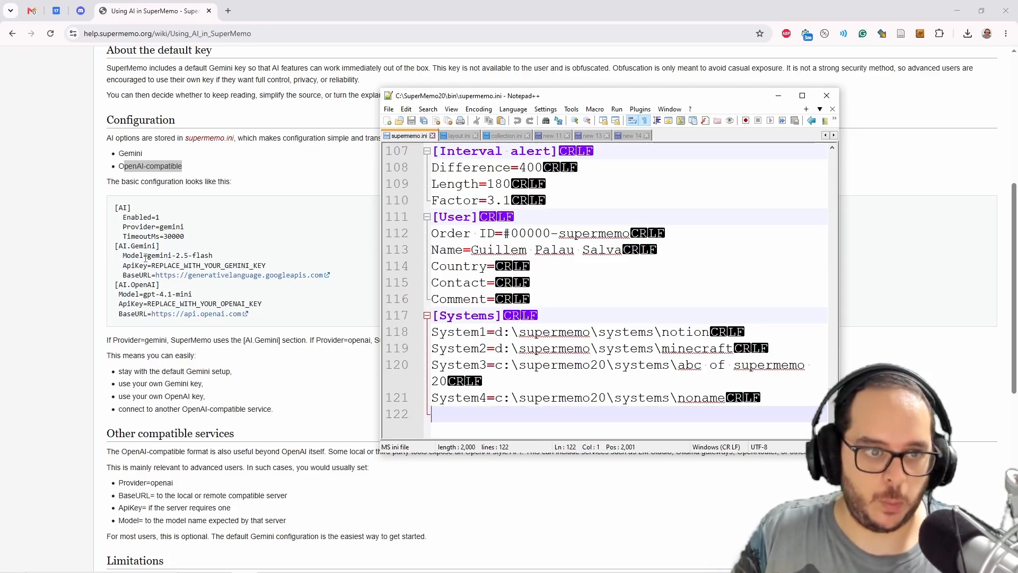
left_click_drag(112, 212, 311, 326)
left_click(374, 301)
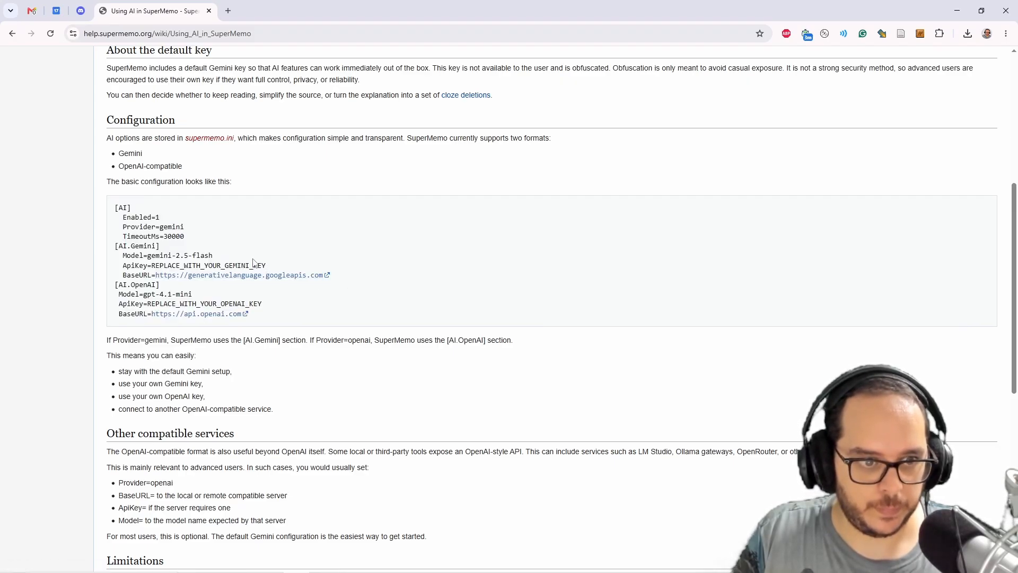
left_click_drag(114, 207, 329, 273)
key("ctrl+c")
key("alt+Tab")
key("ctrl+v")
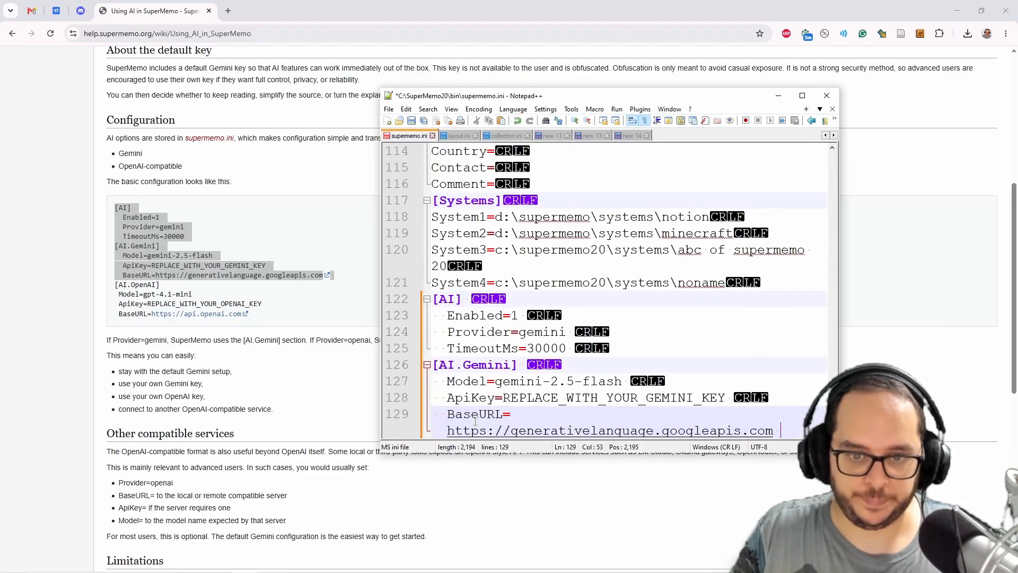
Step: Remove the leading spaces from the Enabled, Provider and TimeoutMs lines in the [AI] section
scroll(475, 421, "down", 1)
left_click(447, 298)
key("BackSpace")
key("BackSpace")
key("Down")
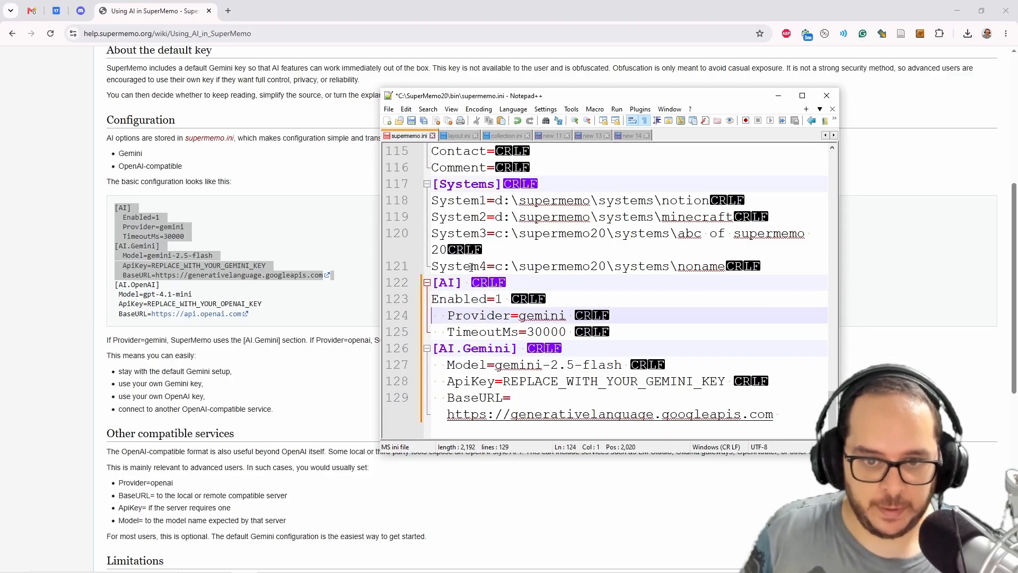
key("Delete")
key("Delete")
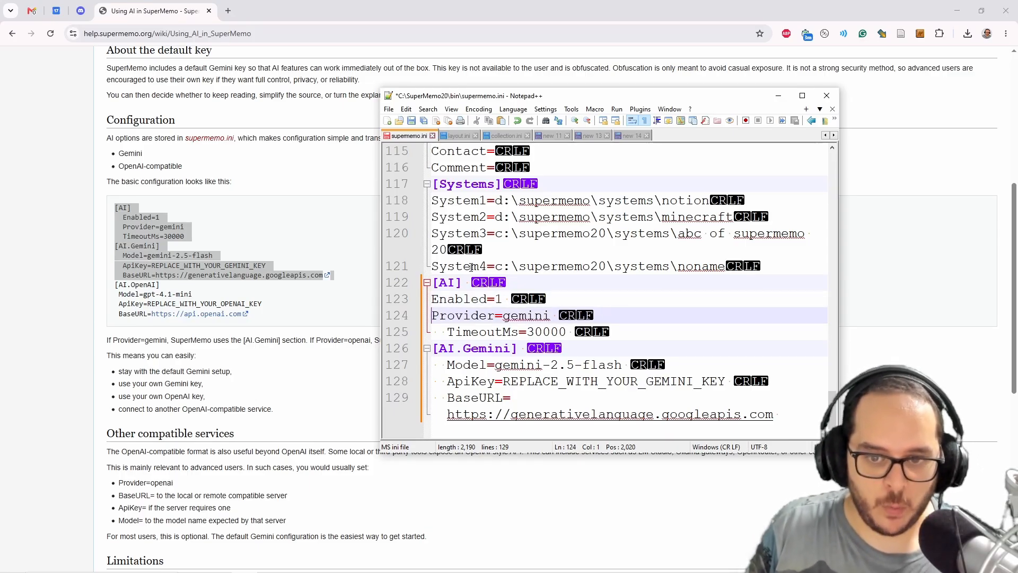
key("Down")
key("Delete")
key("Delete")
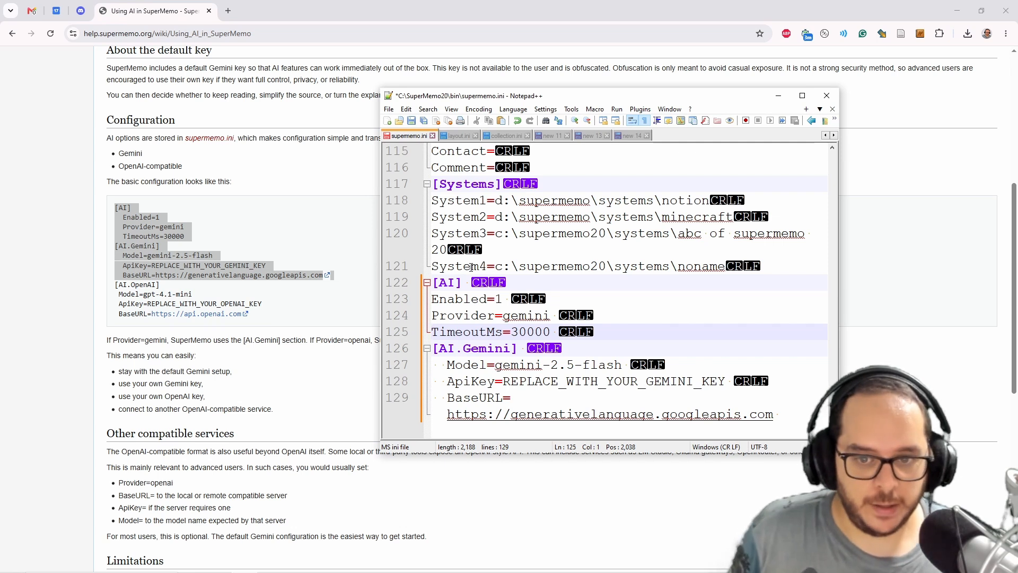
Step: Set TimeoutMs in the [AI] section to 20000
key("Right")
key("Right")
key("Right")
key("Right")
key("Right")
key("Right")
key("Right")
key("Right")
key("Right")
key("Right")
key("Right")
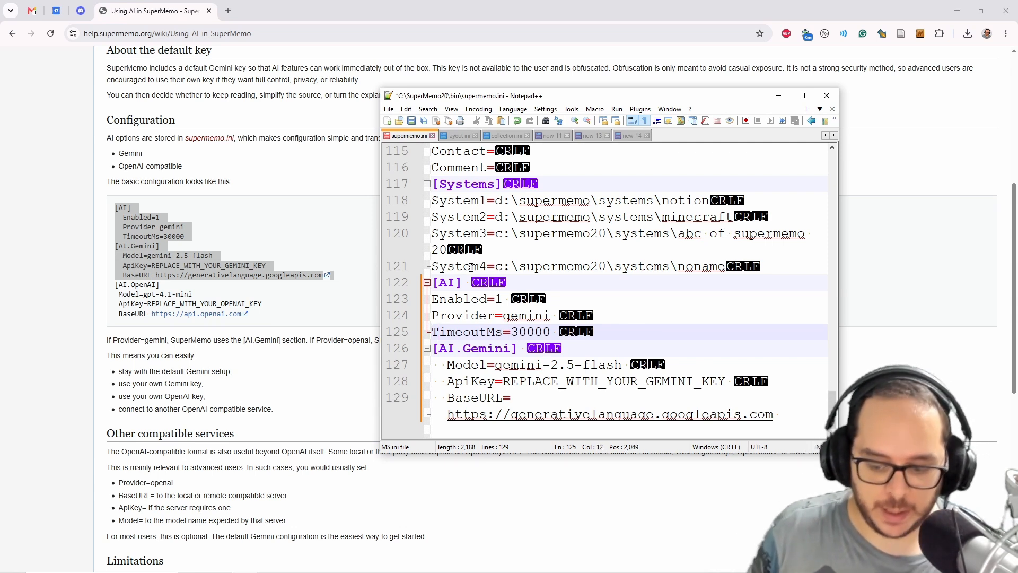
key("BackSpace")
type("2")
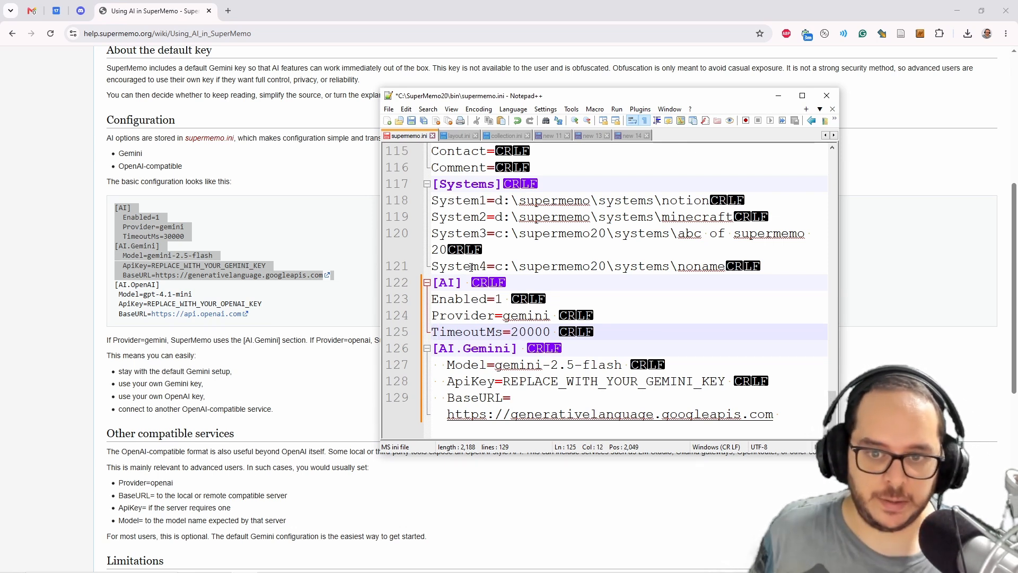
Step: Examine the millisecond unit and the thousands digits of the TimeoutMs setting
key("Left")
key("Left")
key("Left")
key("Left")
key("shift+Right")
key("shift+Right")
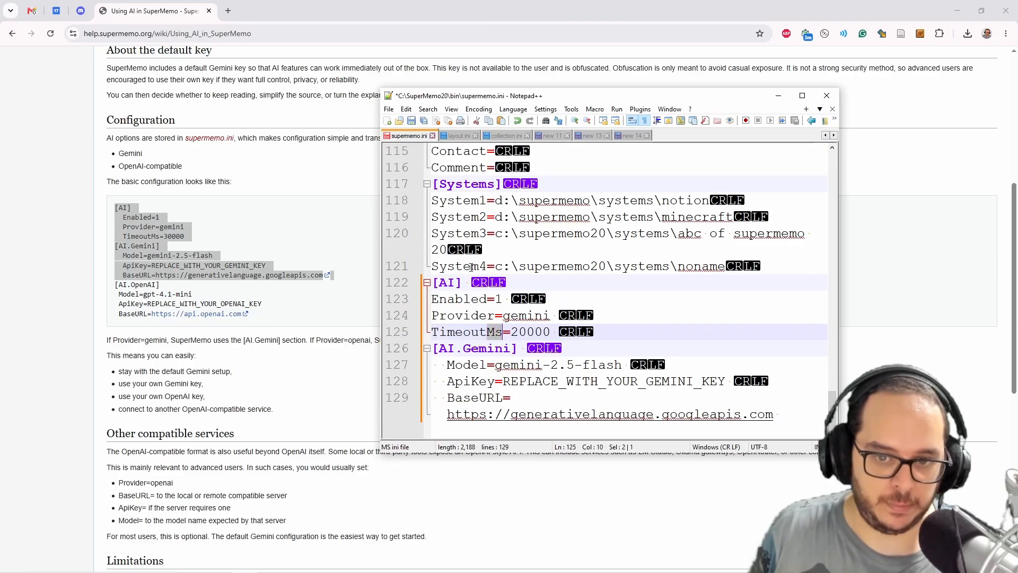
key("Right")
key("shift+Right")
key("shift+Right")
key("shift+Right")
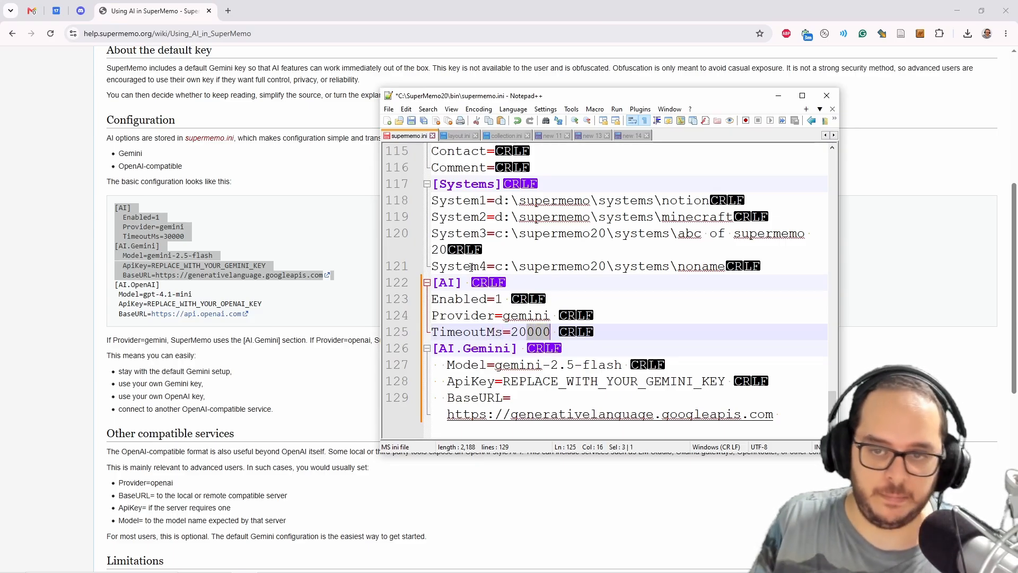
Step: Remove the leading spaces from the Model, ApiKey and BaseURL lines in the [AI.Gemini] section
key("Down")
key("Down")
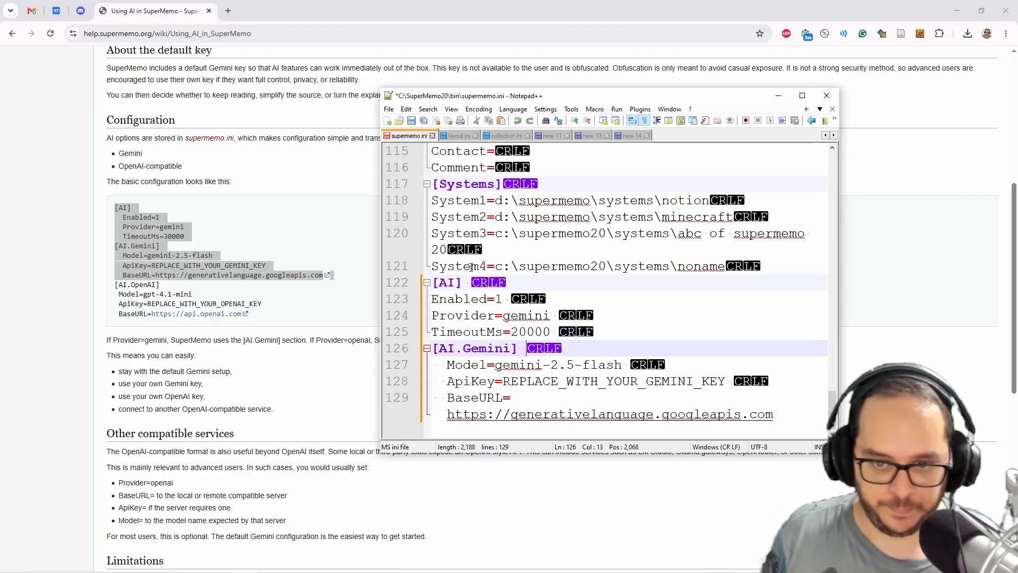
key("Left")
key("Left")
key("Left")
key("Left")
key("Left")
key("Left")
key("Left")
key("Left")
key("Left")
key("Left")
key("Left")
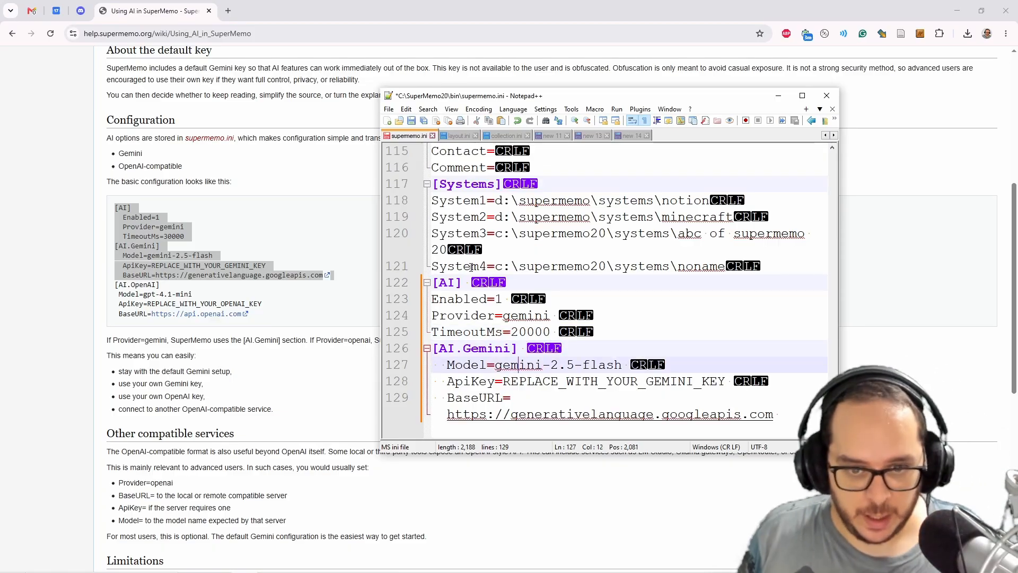
key("Up")
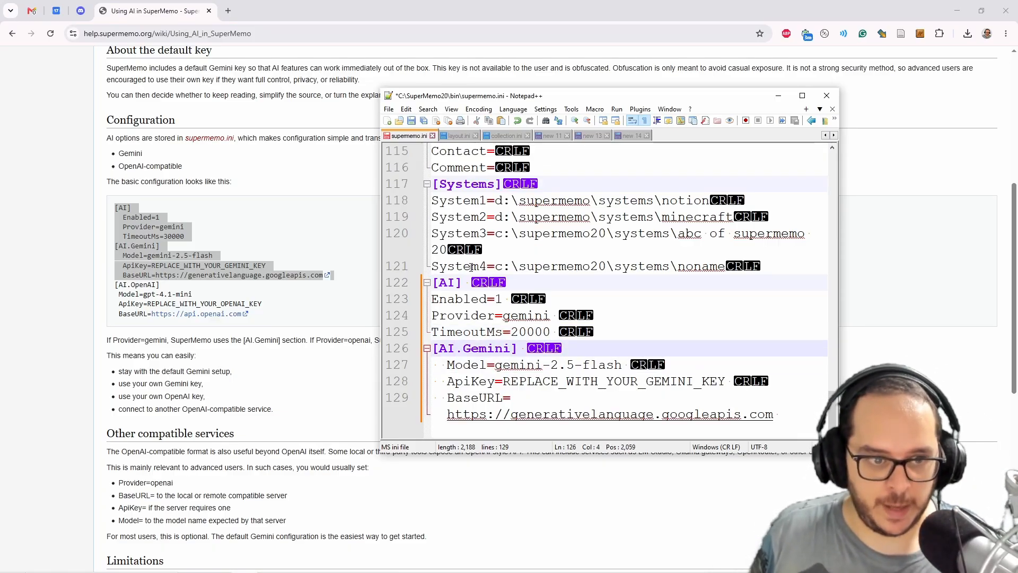
key("Down")
key("Left")
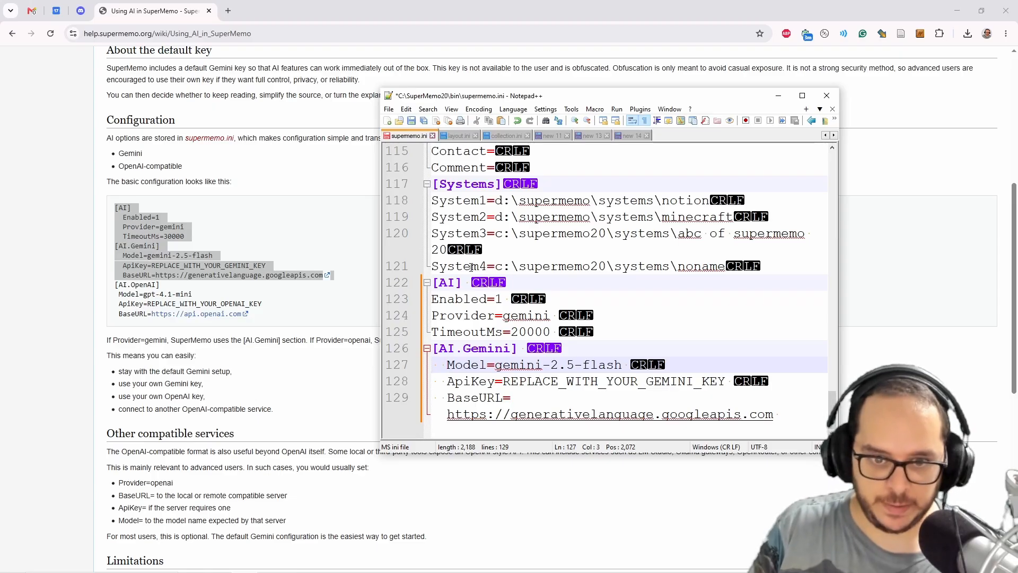
key("BackSpace")
key("BackSpace")
key("Down")
key("Delete")
key("Delete")
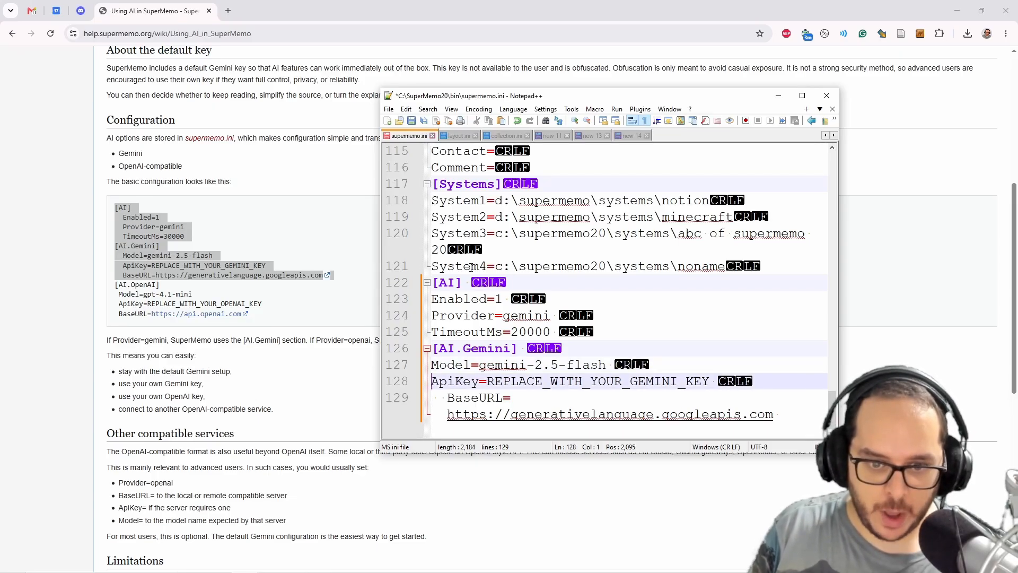
key("Down")
key("Delete")
key("Delete")
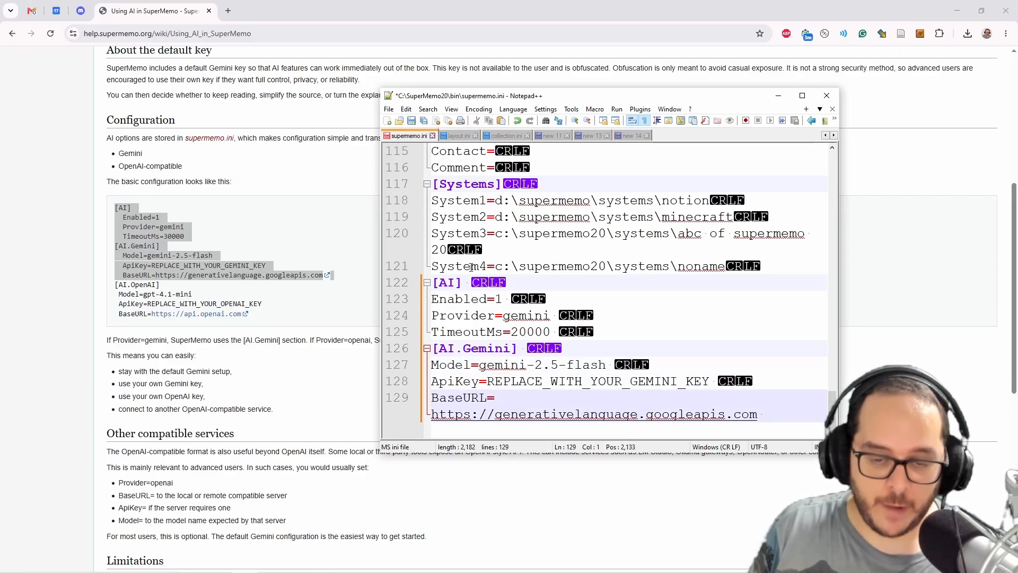
Step: Highlight the version number in the Gemini model name to examine which model version is configured
key("Up")
key("Up")
key("Right")
key("Right")
key("Right")
key("Right")
key("Right")
key("Right")
key("Right")
key("Right")
key("Right")
key("Right")
key("Right")
key("Right")
key("Right")
key("Right")
key("Right")
key("Right")
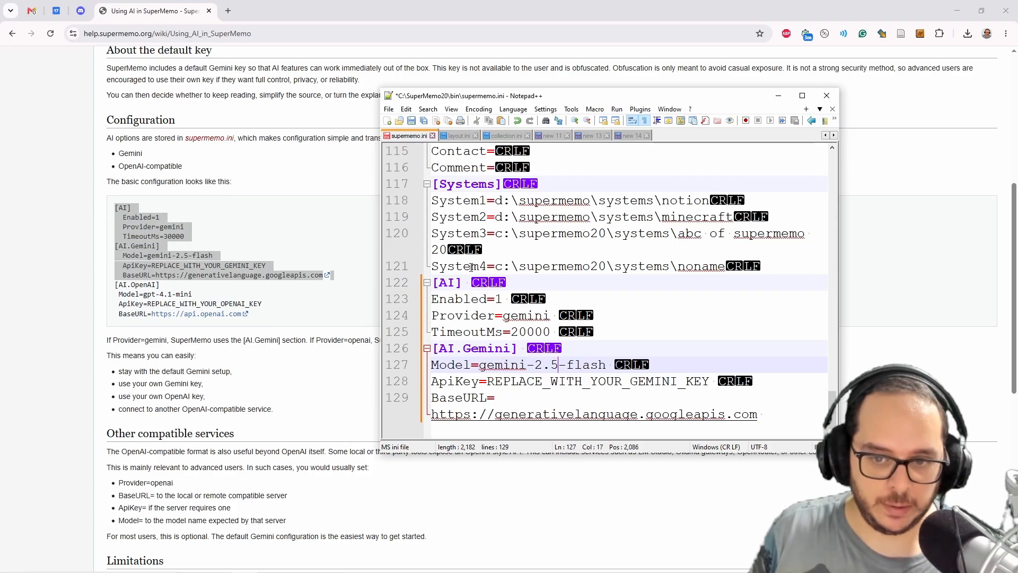
key("shift+Left")
key("shift+Left")
key("shift+Left")
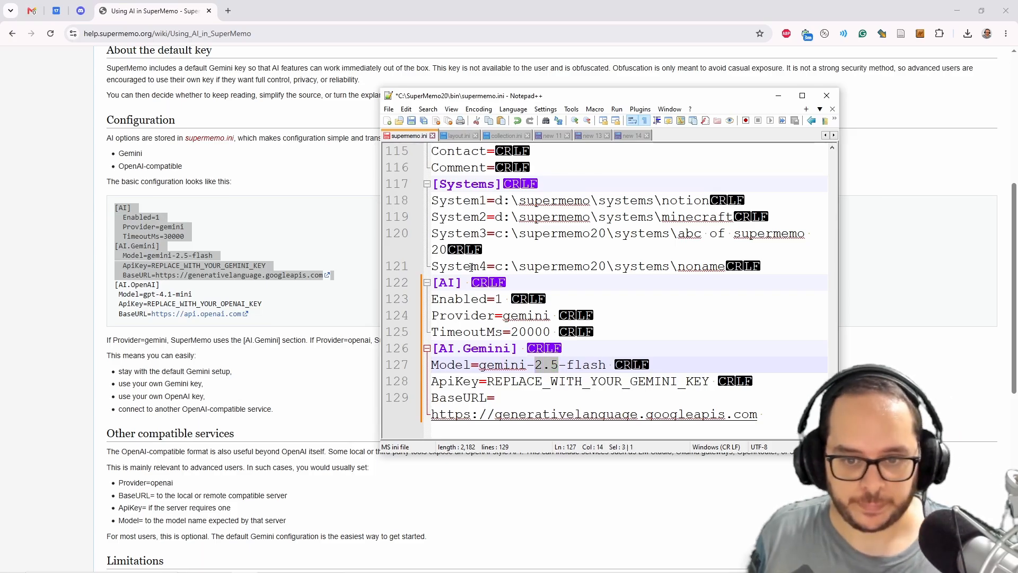
Step: Highlight the placeholder value of the ApiKey line in the [AI.Gemini] section to examine it
key("Down")
key("Left")
key("Left")
key("Left")
key("Left")
key("Left")
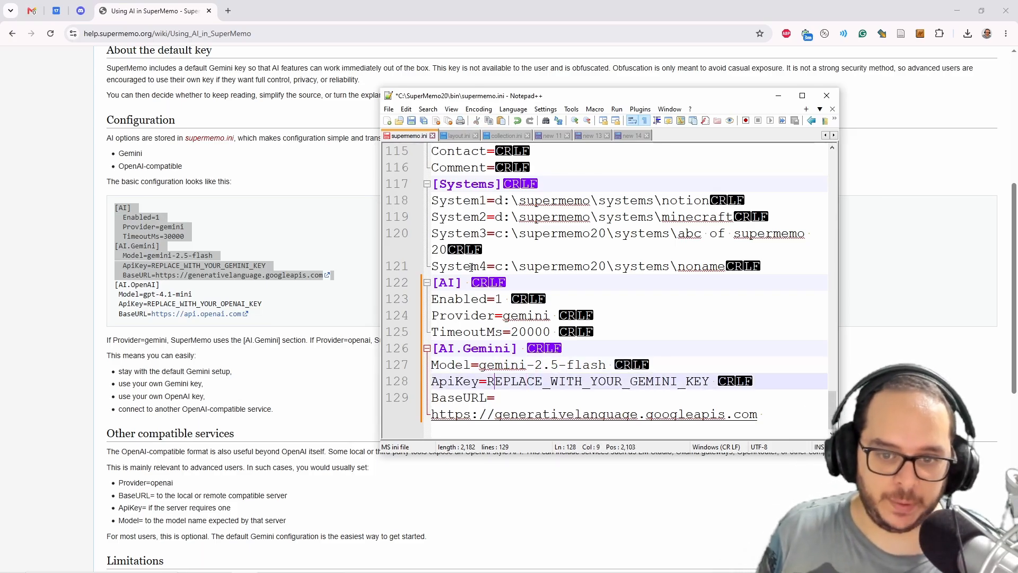
key("shift+End")
key("shift+Down")
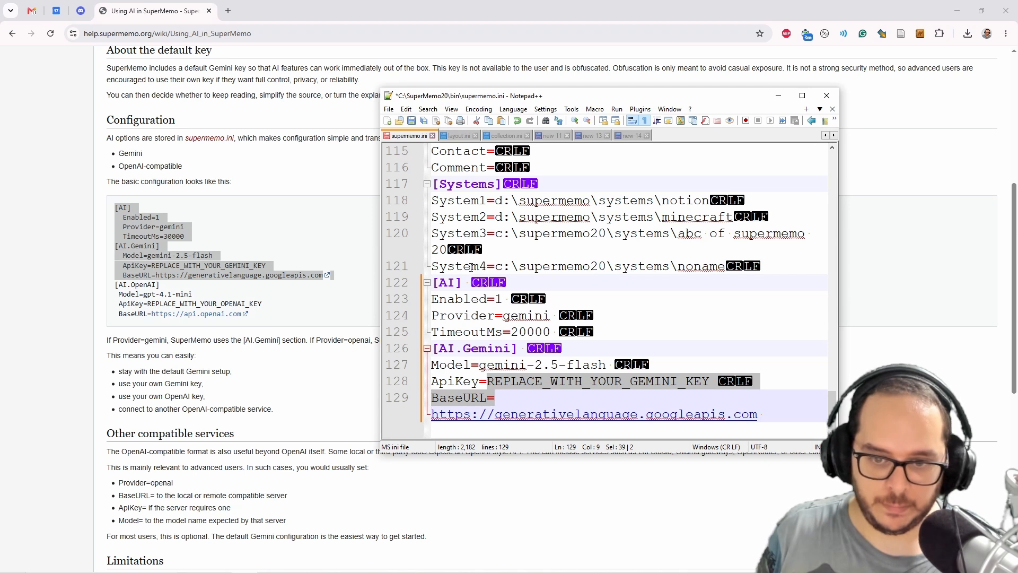
key("Left")
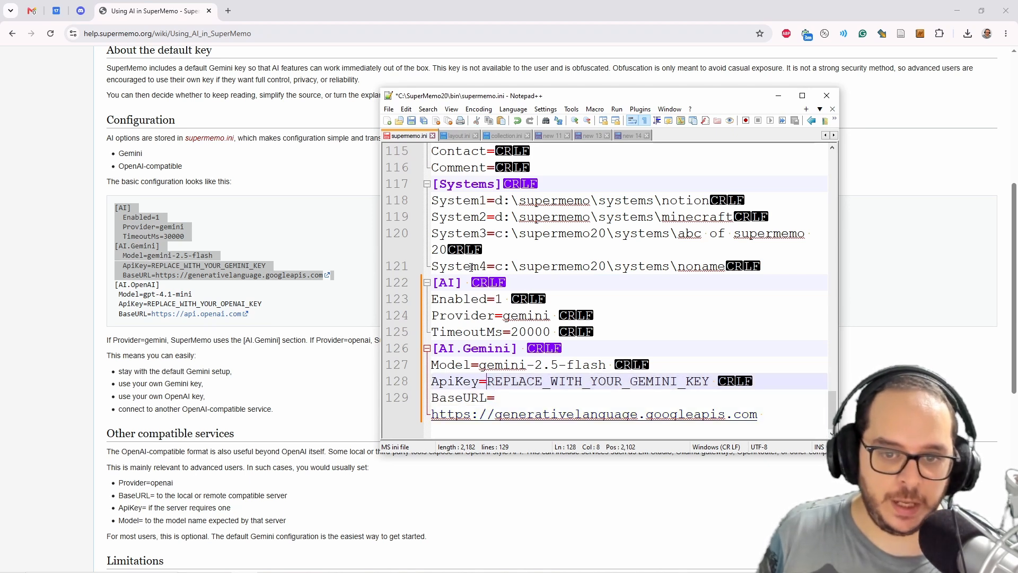
key("ctrl+shift+Right")
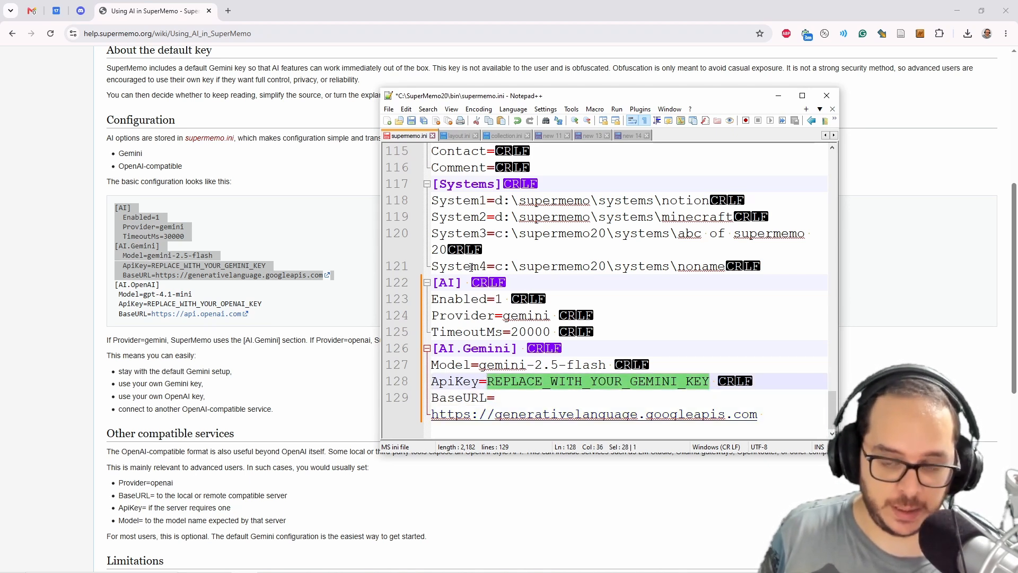
Step: Highlight the full model name on the Model line of the [AI.Gemini] section to examine it
key("Up")
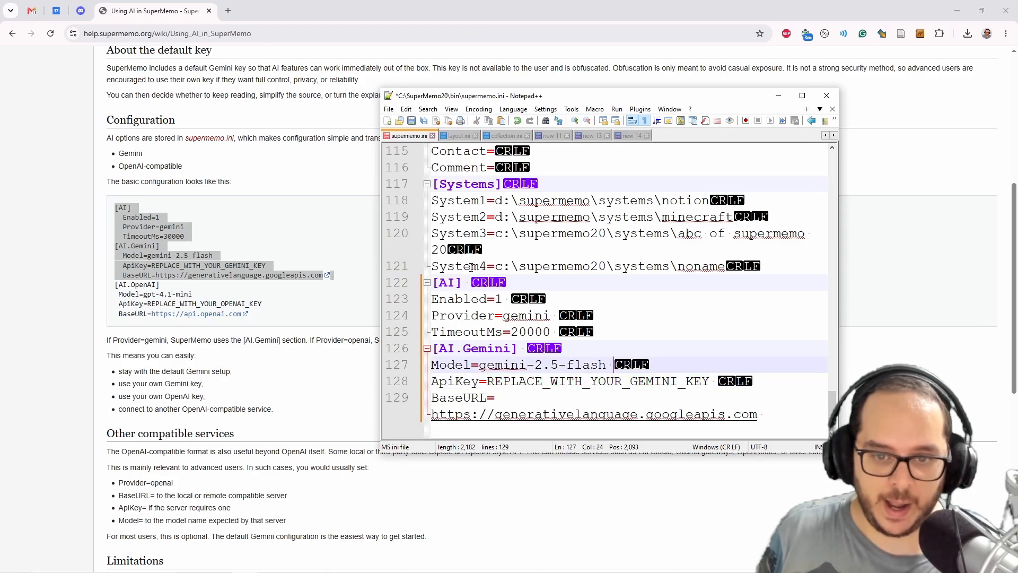
key("ctrl+shift+Left")
key("shift+Left")
key("shift+Left")
key("shift+Left")
key("shift+Left")
key("shift+Left")
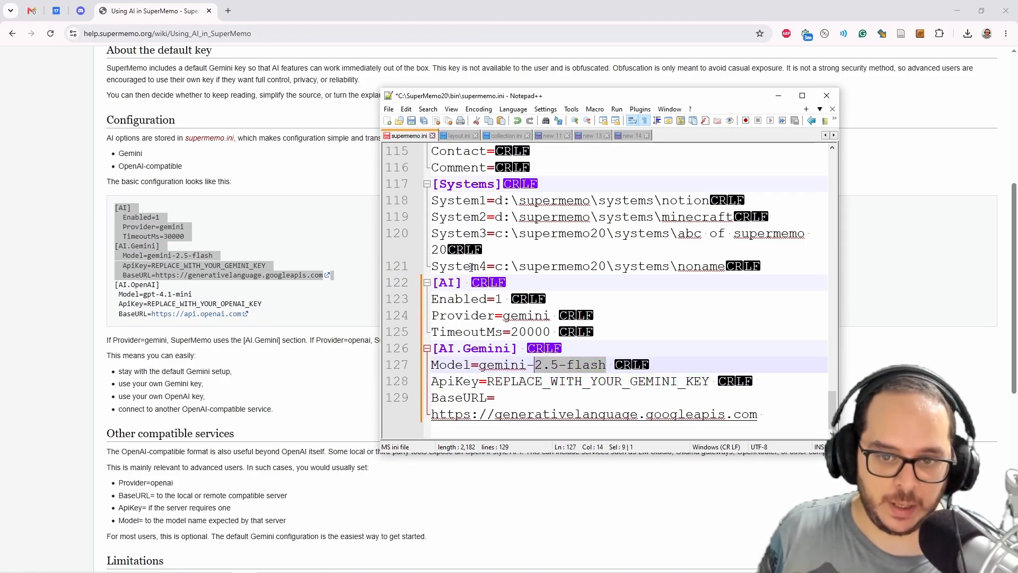
key("ctrl+shift+Left")
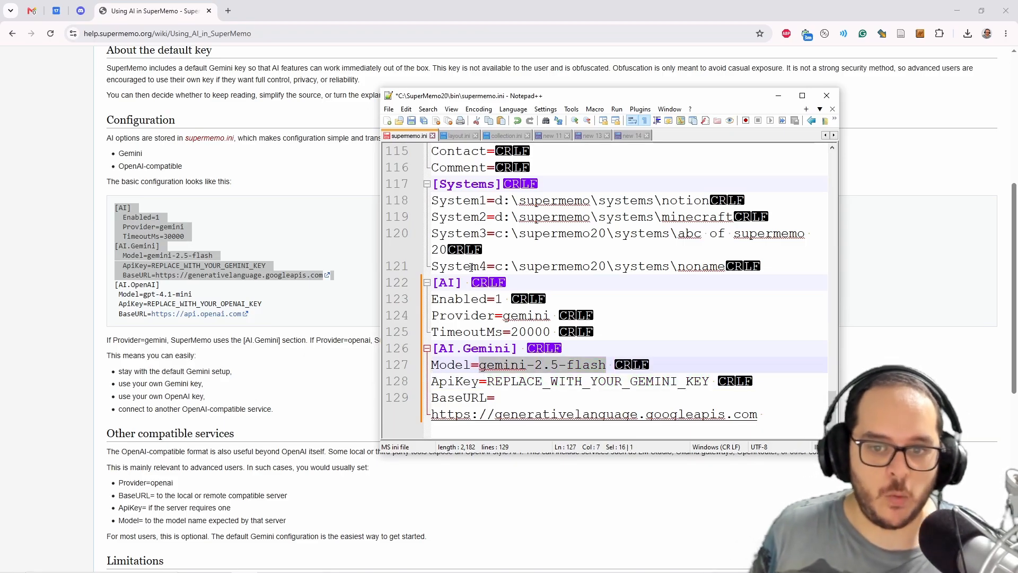
Step: Try gemini-3.5-flash as the model name in the [AI.Gemini] section and put gemini-2.5-flash back
key("Right")
key("Left")
key("Left")
key("Left")
key("Left")
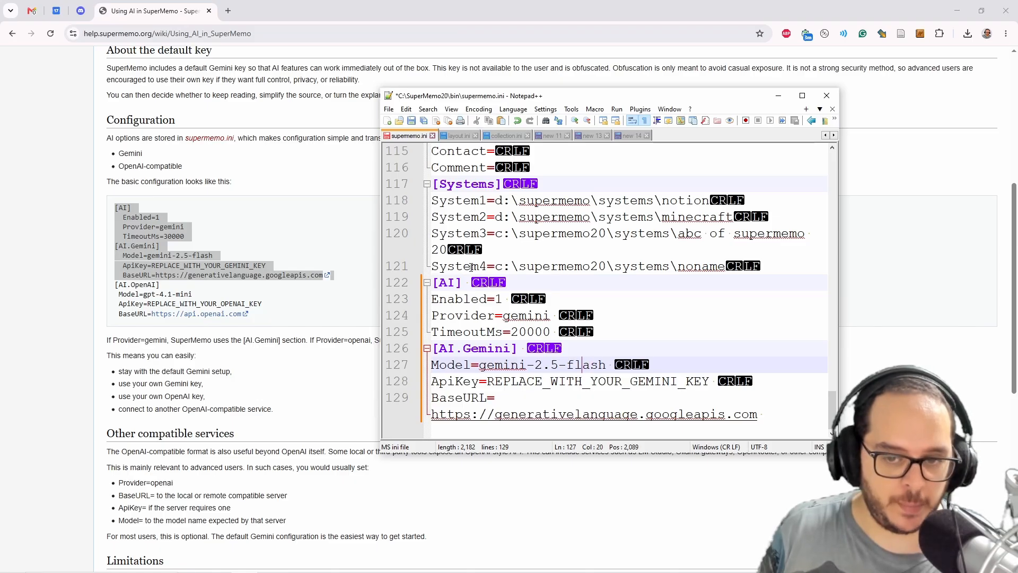
key("Right")
key("Right")
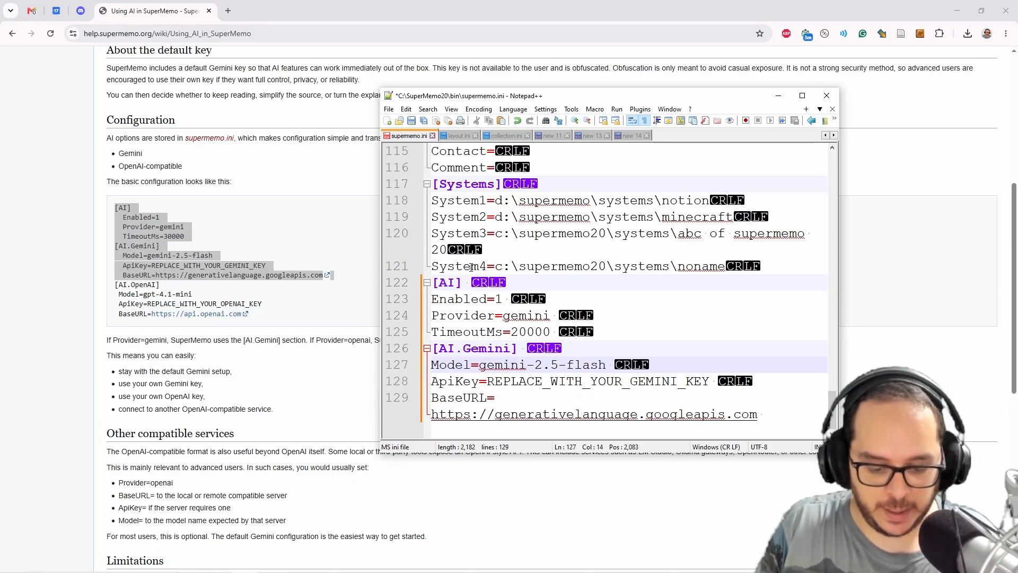
key("BackSpace")
type("3")
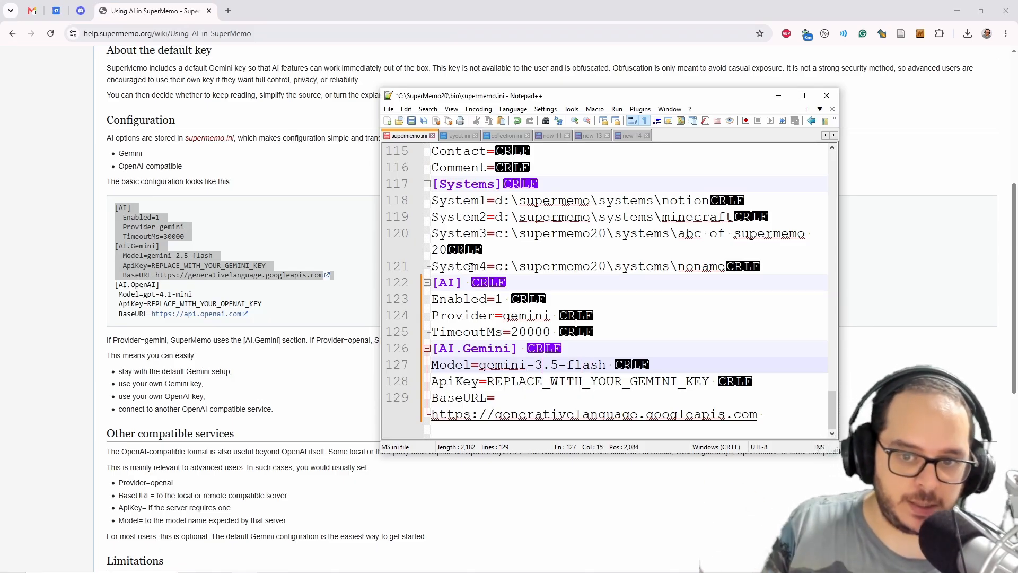
key("BackSpace")
type("2")
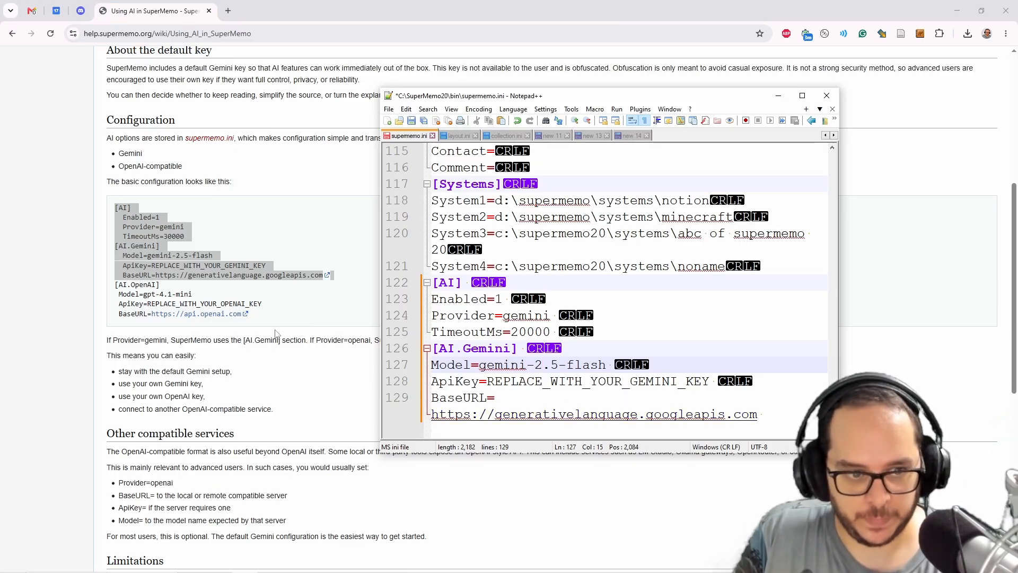
Step: Switch to the help page and examine the [AI.OpenAI] settings and the notes on other compatible services
left_click(251, 370)
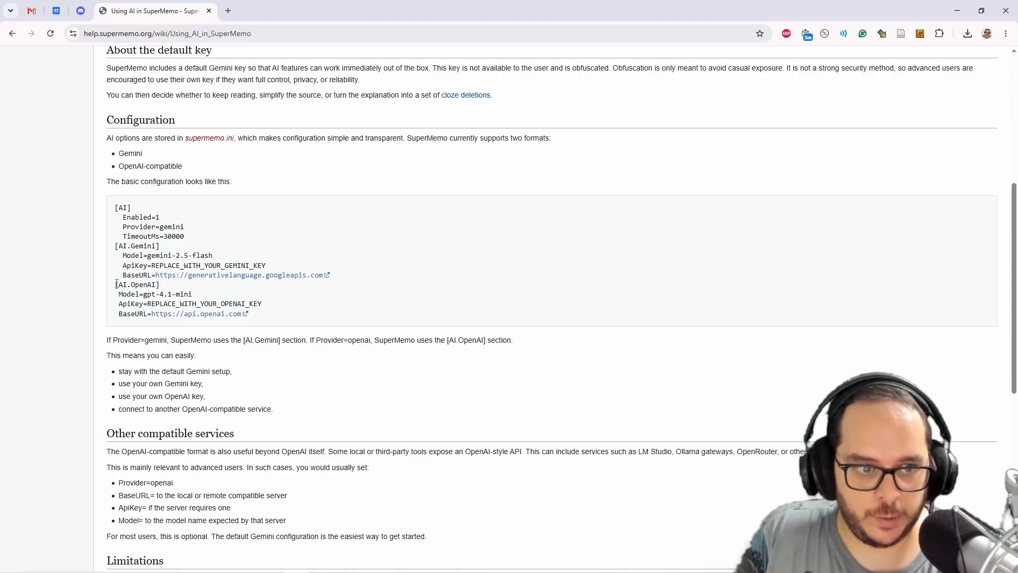
left_click_drag(127, 285, 266, 313)
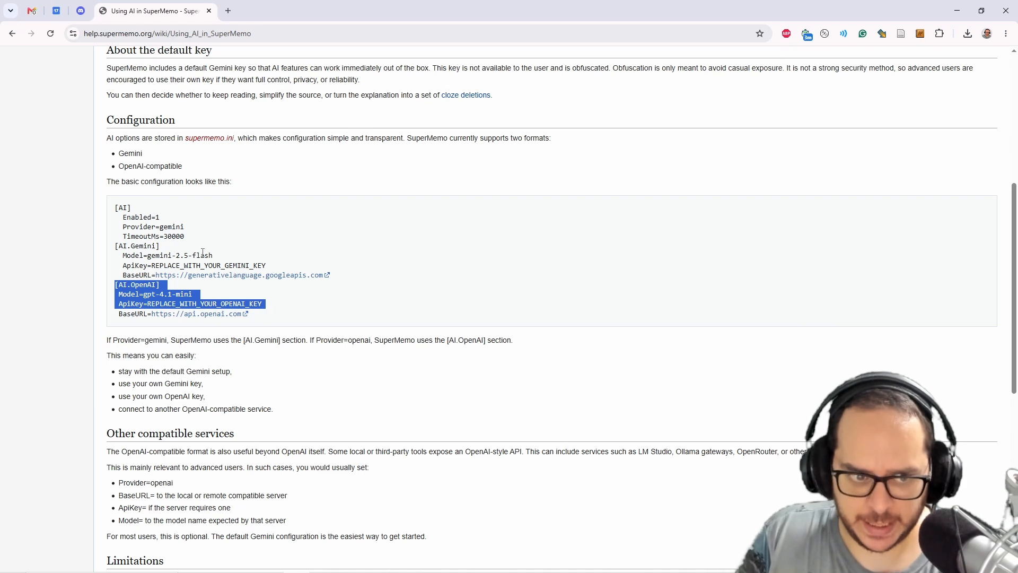
left_click(134, 296)
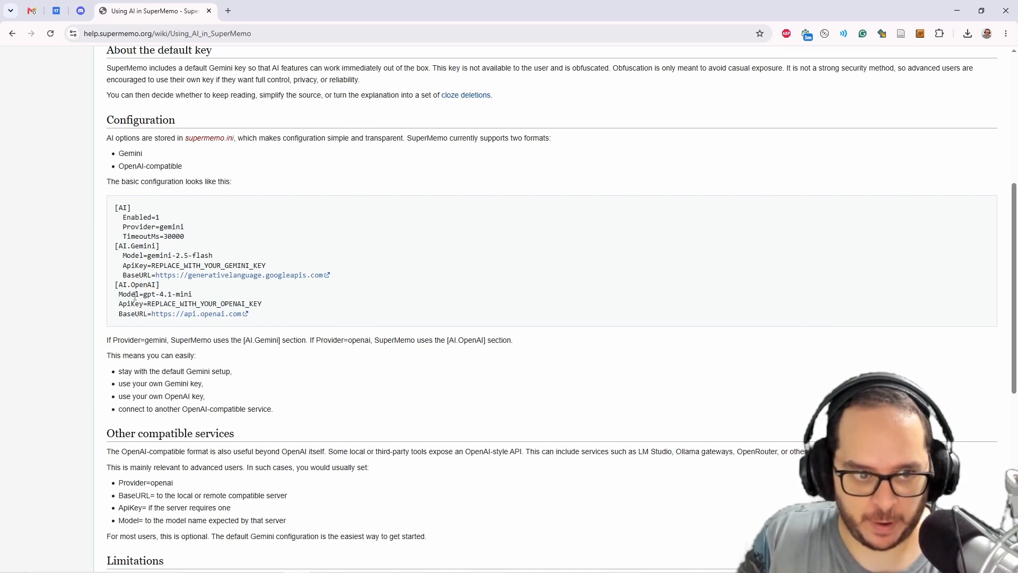
mouse_move(126, 305)
left_mouse_down()
mouse_move(147, 307)
mouse_move(125, 313)
mouse_move(143, 314)
left_mouse_up()
scroll(216, 370, "down", 2)
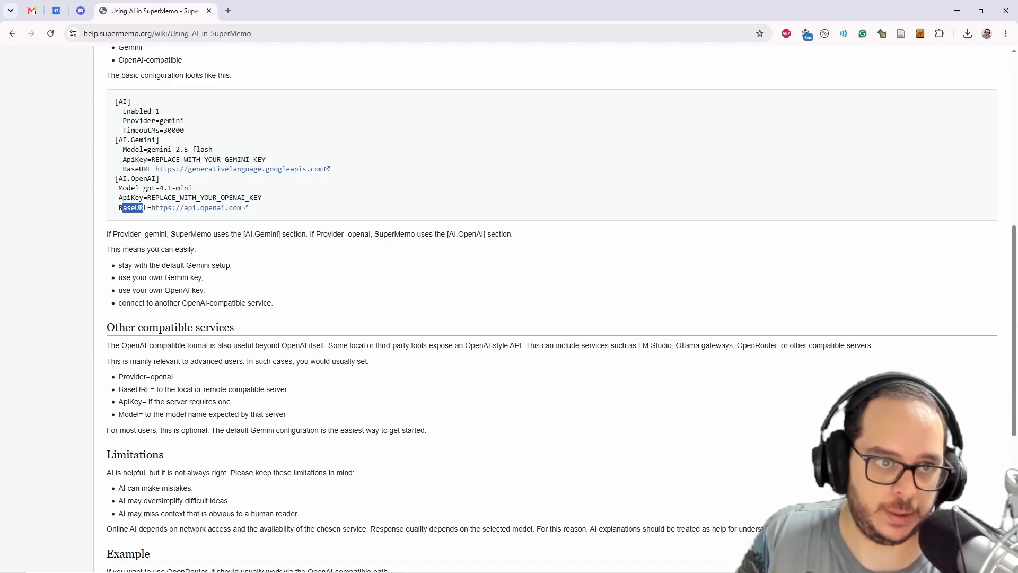
Step: Examine the Provider line, the [AI.OpenAI] section and the surrounding notes on the AI help page
left_click_drag(127, 121, 208, 122)
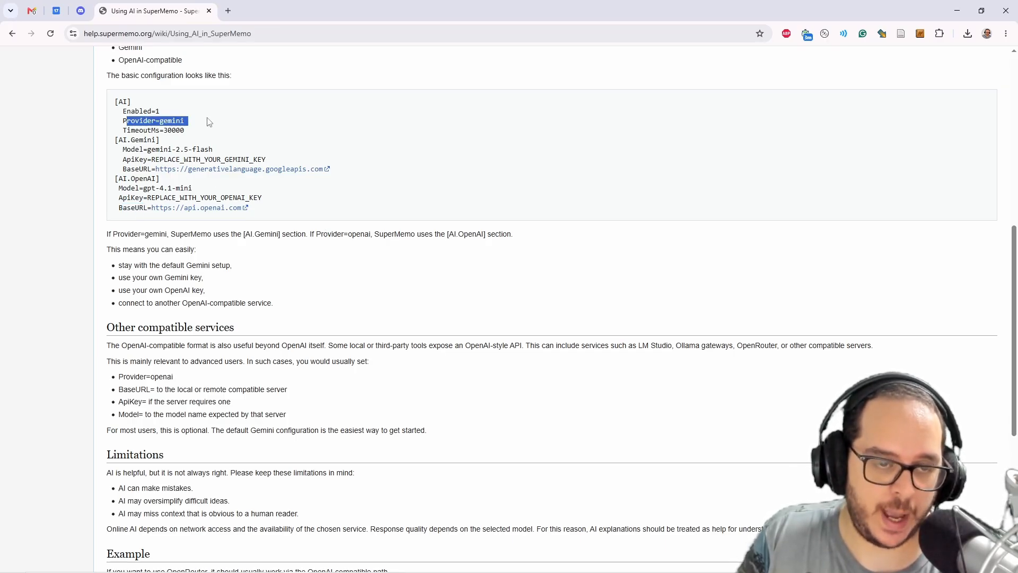
left_click_drag(123, 179, 187, 183)
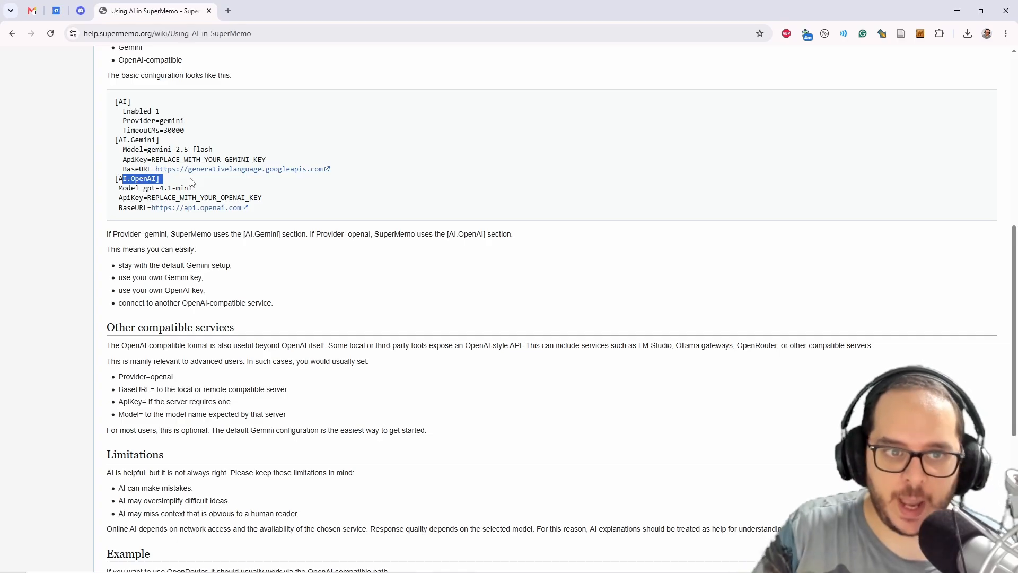
left_click(196, 118)
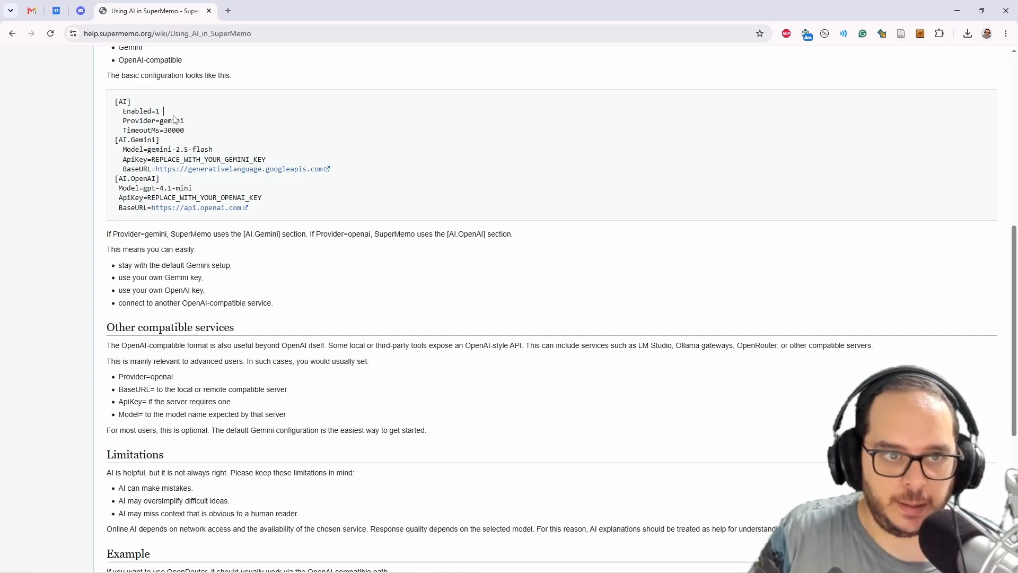
mouse_move(164, 112)
left_mouse_down()
mouse_move(139, 121)
mouse_move(178, 118)
left_mouse_up()
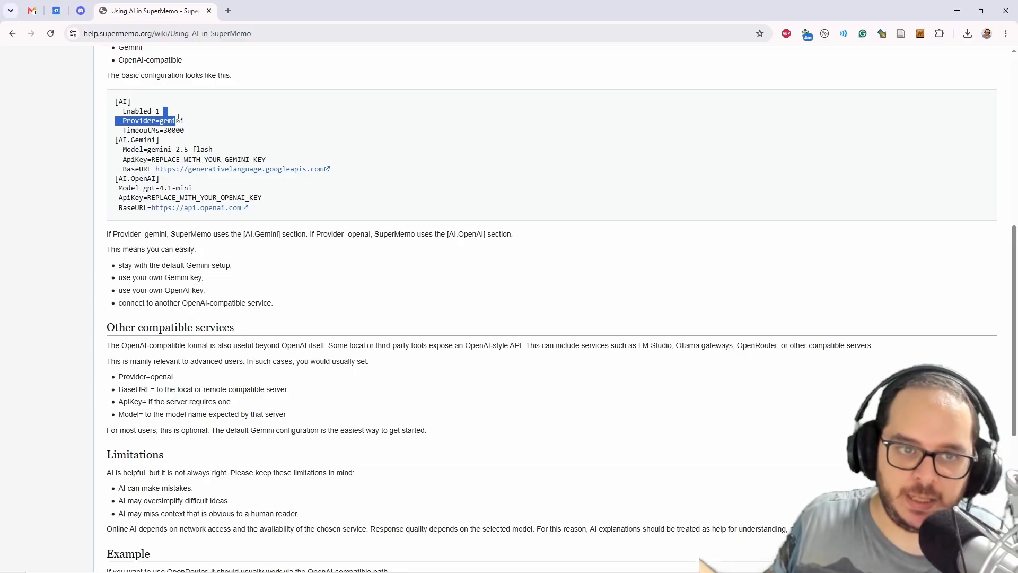
scroll(329, 261, "up", 1)
scroll(329, 261, "down", 2)
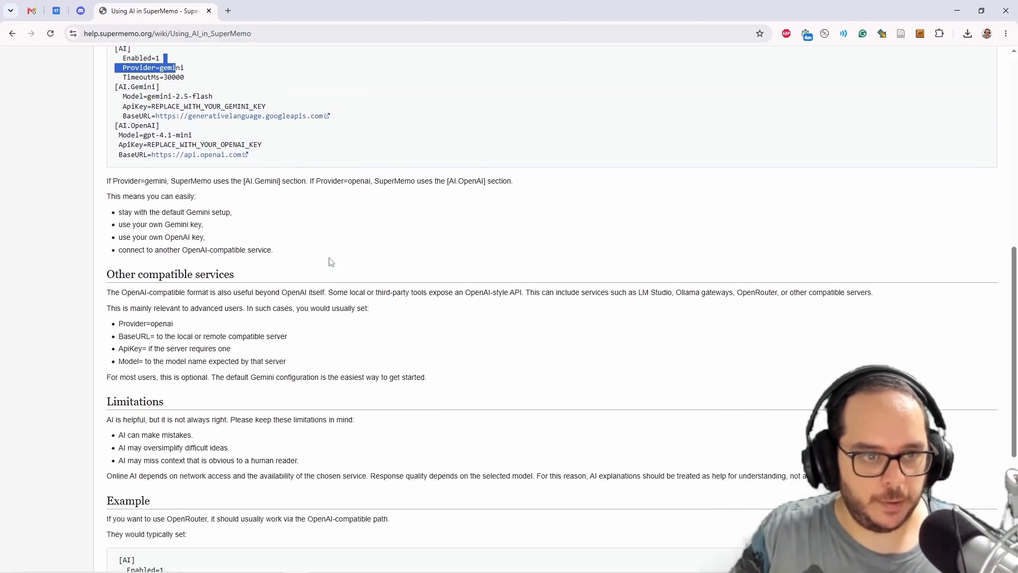
scroll(176, 248, "down", 3)
scroll(202, 455, "up", 7)
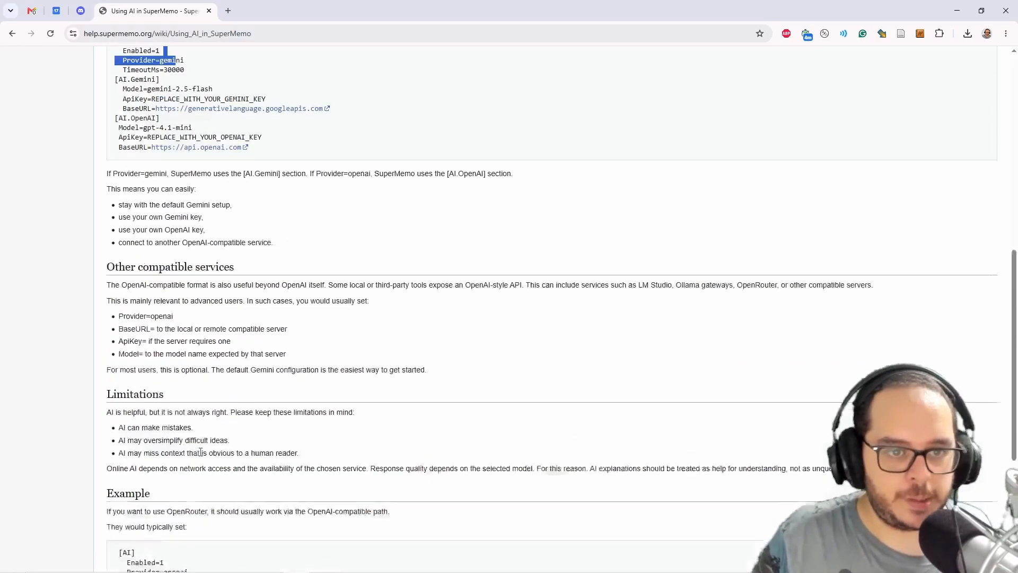
scroll(204, 372, "up", 5)
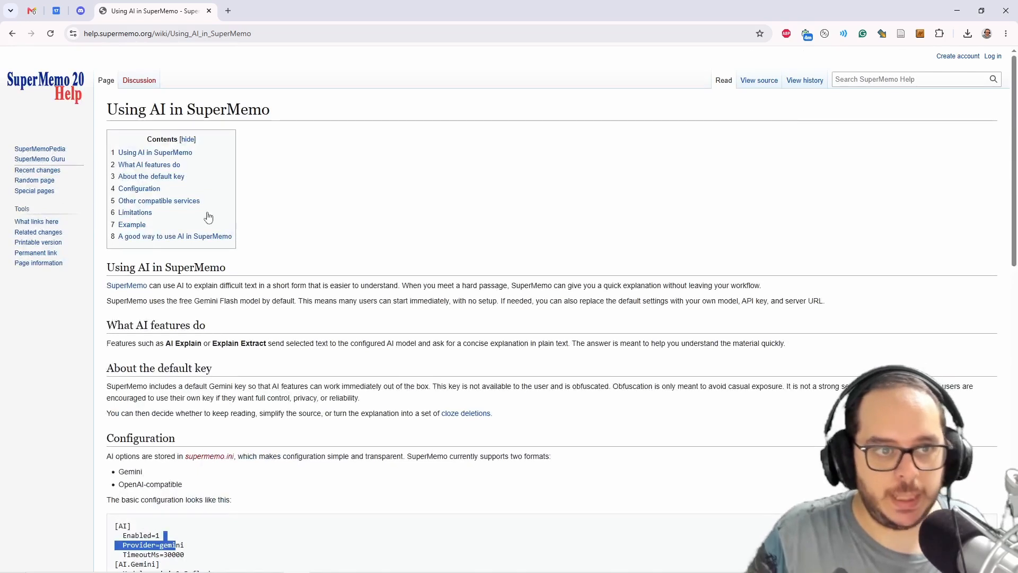
Step: Ask Gemini in a new browser tab "how can I create an API key for gemini"
left_click(229, 11)
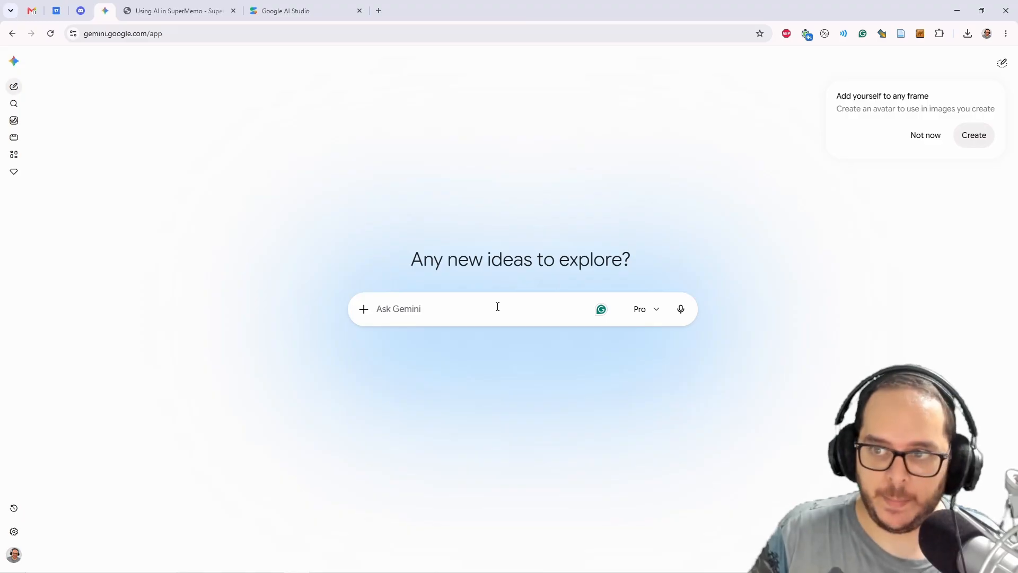
type("how can I create")
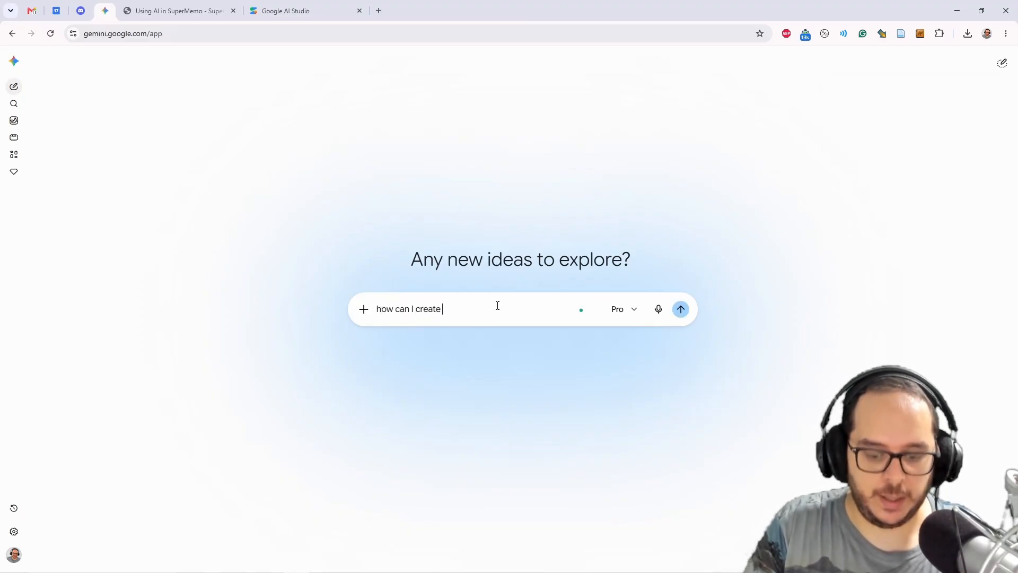
type(" an API key ")
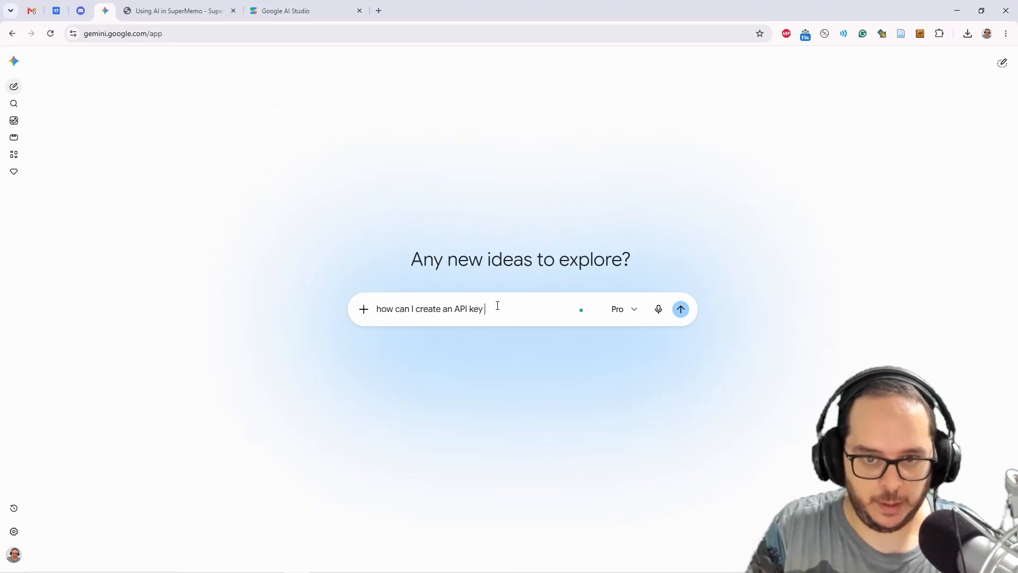
type("for gemini")
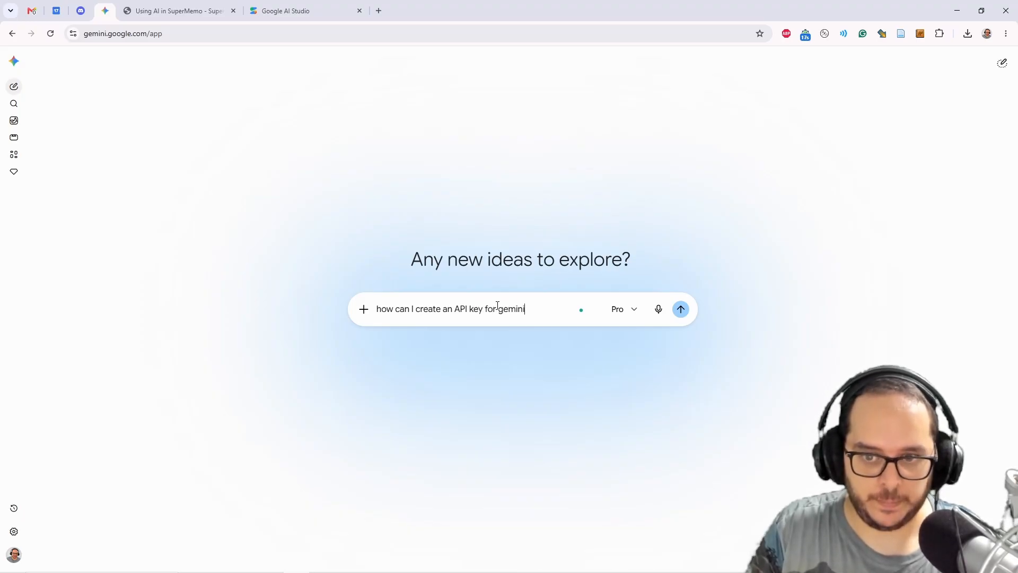
key("Return")
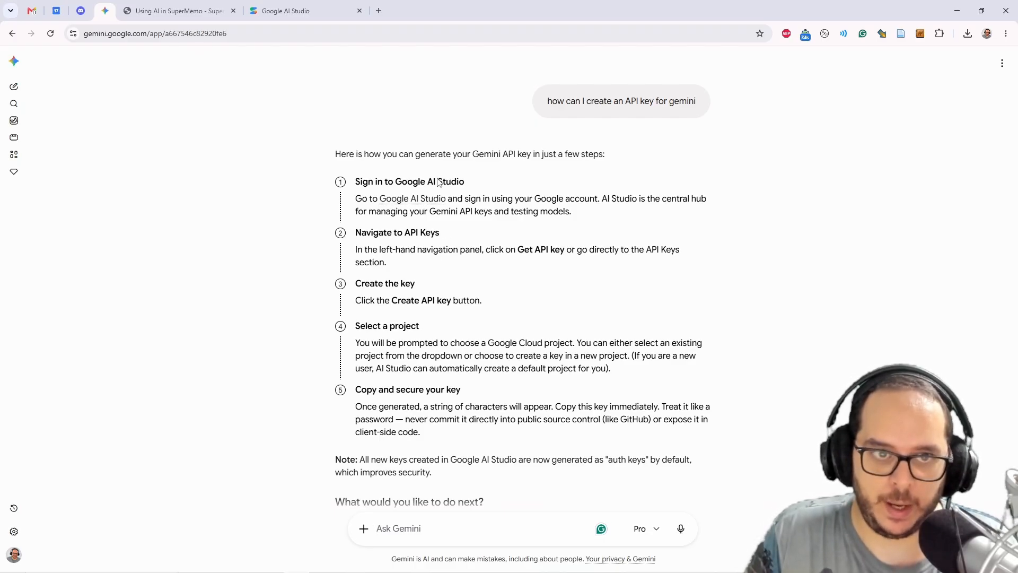
Step: Switch to Google AI Studio, open its API Keys page and dismiss the introductory notice
left_click(173, 5)
left_click(270, 15)
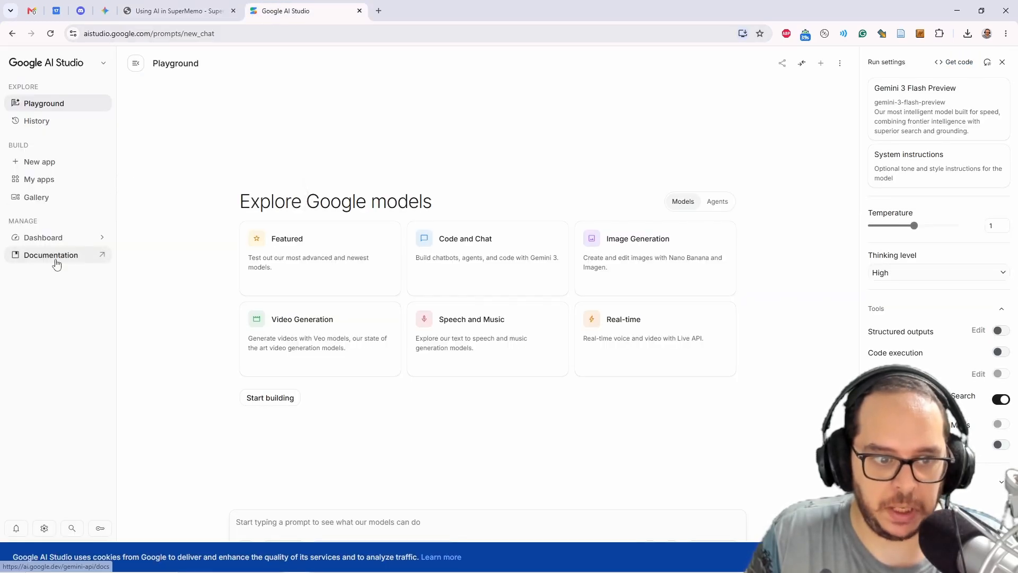
left_click(100, 529)
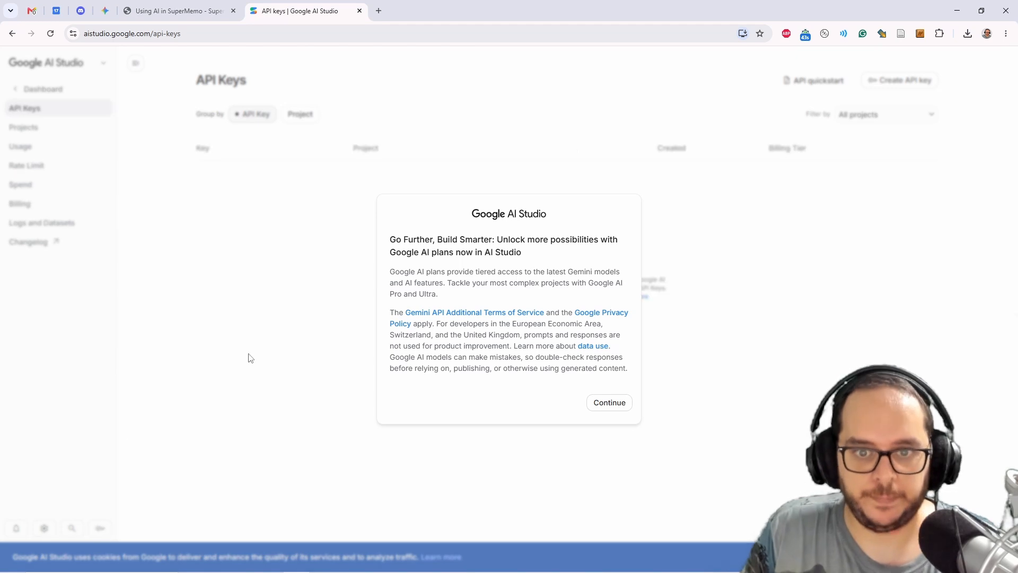
left_click(621, 406)
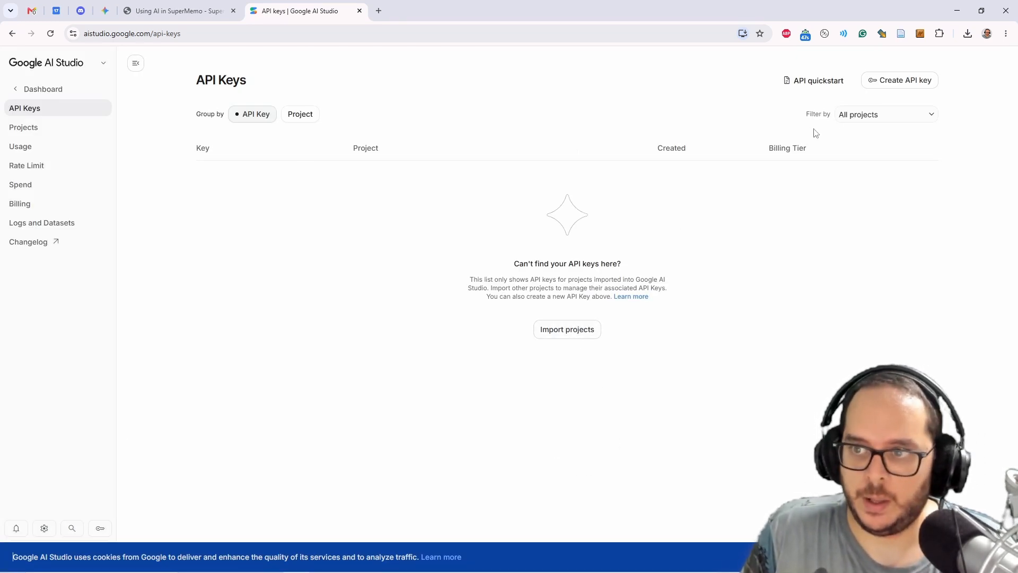
Step: Start a new API key with the name Gemini API Key and create a project named SuperMemo for it
left_click(891, 80)
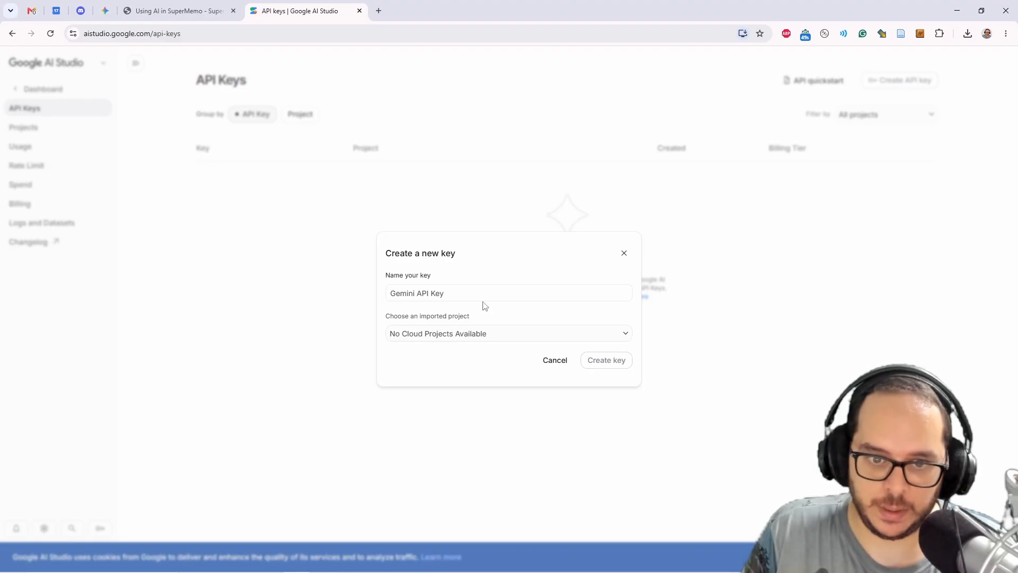
left_click(470, 342)
left_click(471, 325)
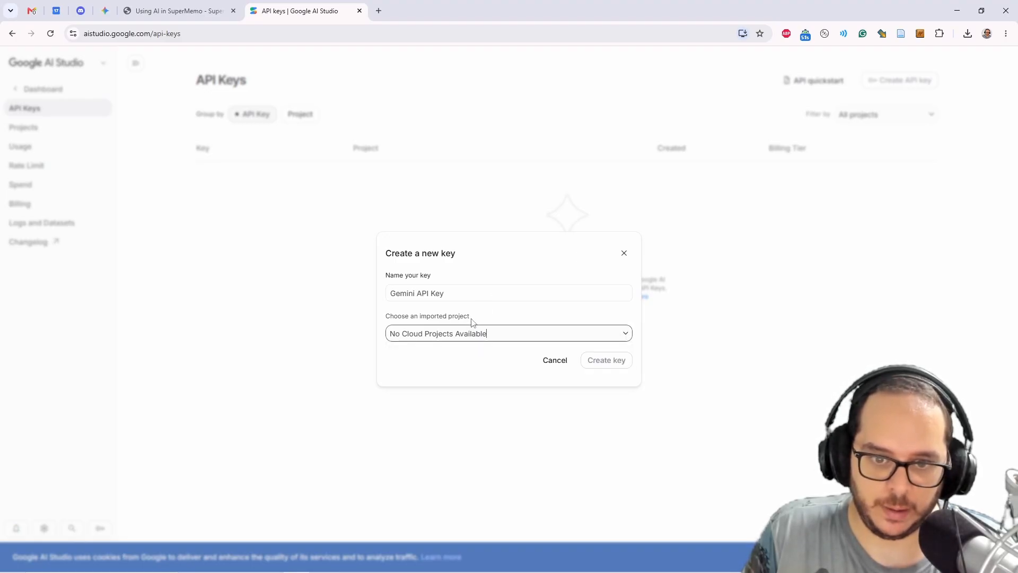
left_click(425, 338)
left_click(438, 375)
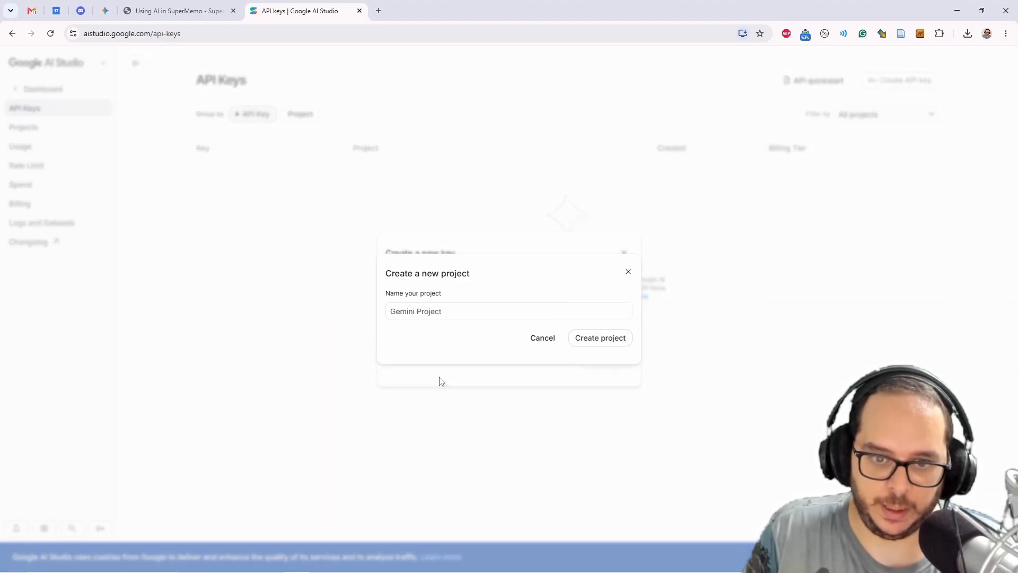
left_click_drag(440, 311, 342, 306)
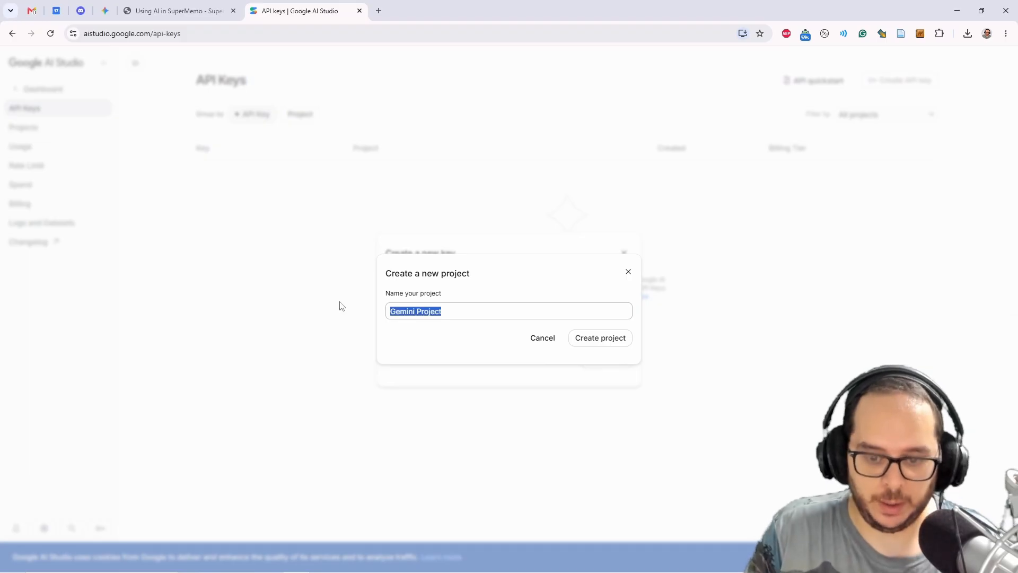
type("SuperM")
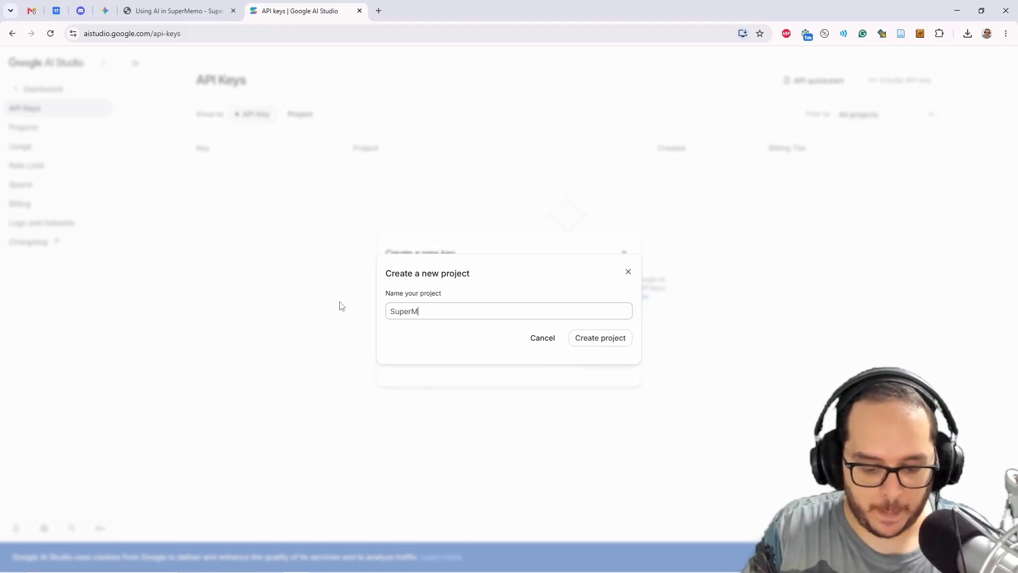
type("emo")
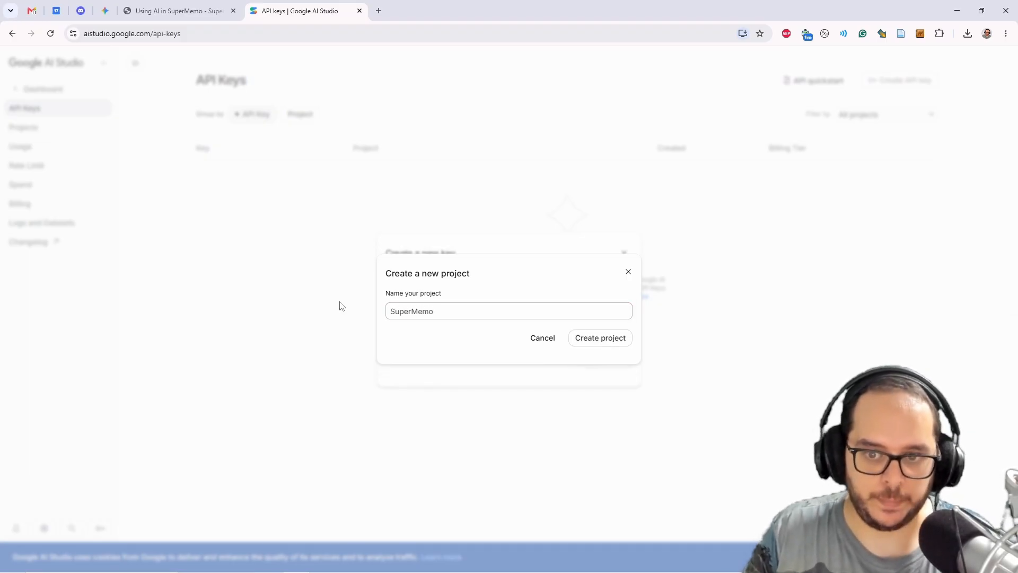
left_click(607, 344)
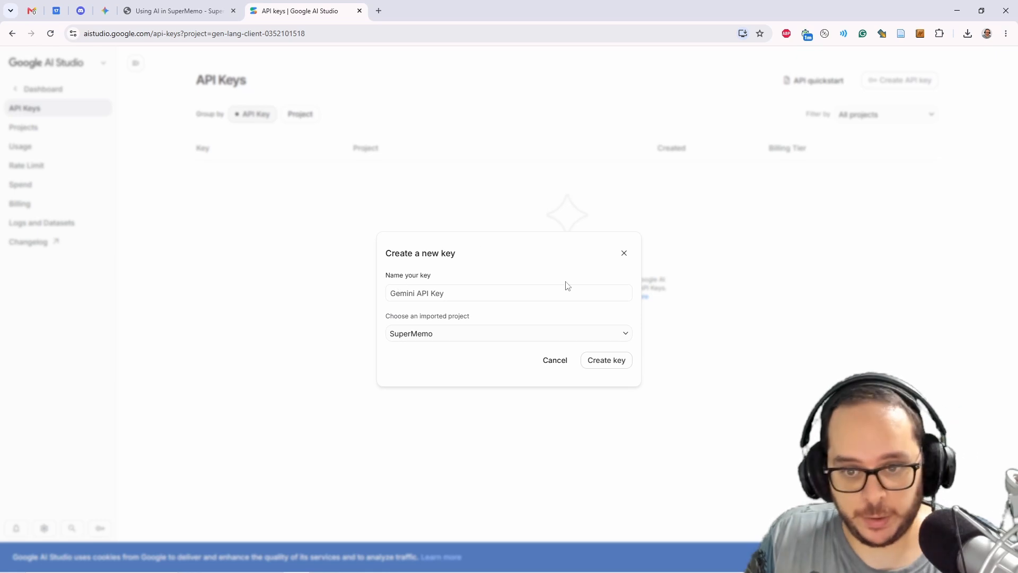
Step: Create the API key in the SuperMemo project and copy its value
left_click(627, 360)
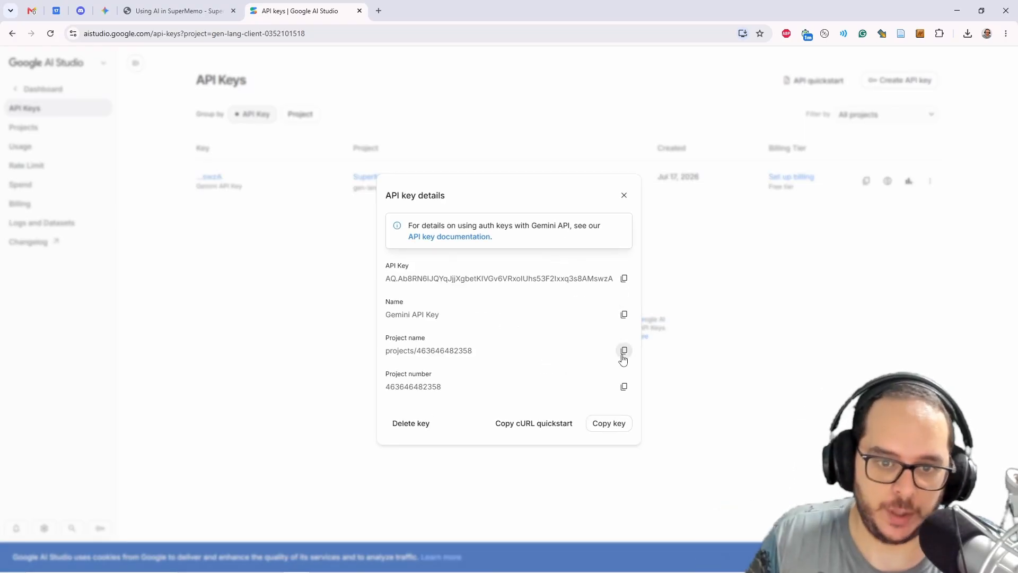
left_click(624, 279)
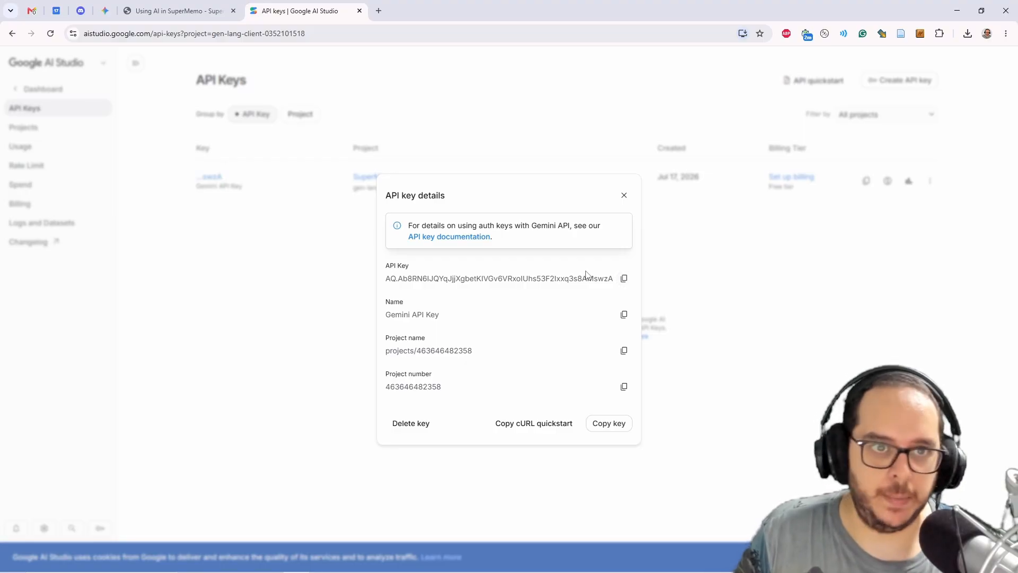
Step: Switch to supermemo.ini in Notepad++, replace the [AI.Gemini] ApiKey placeholder with the copied API key, and save the file
key("alt+Tab")
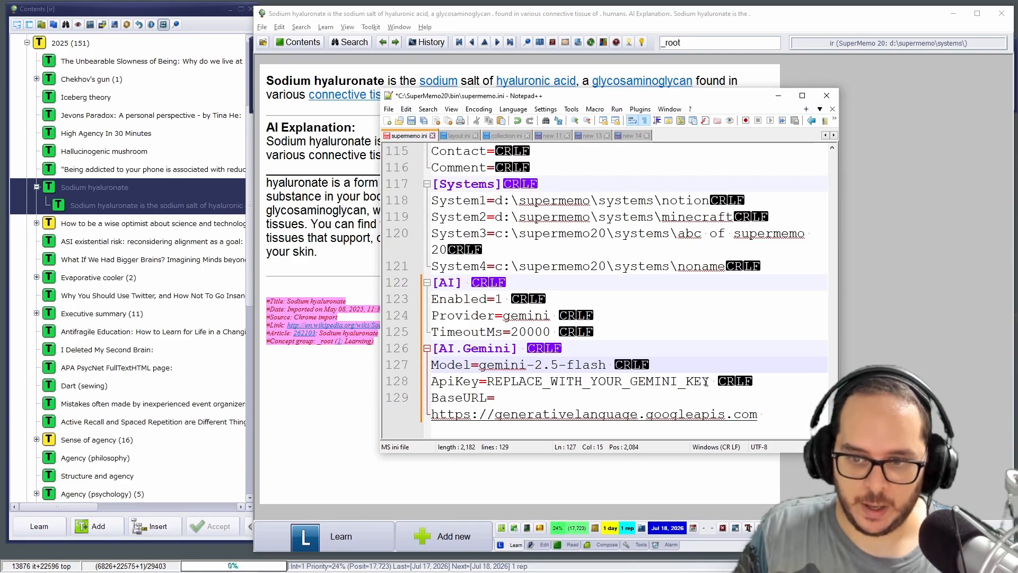
left_click_drag(710, 381, 488, 383)
key("ctrl+v")
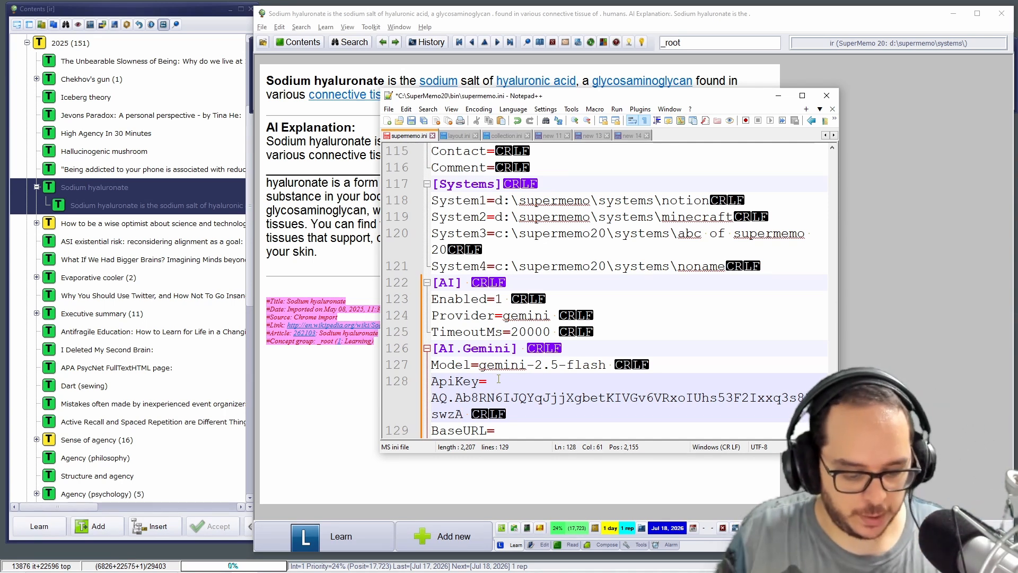
key("ctrl+s")
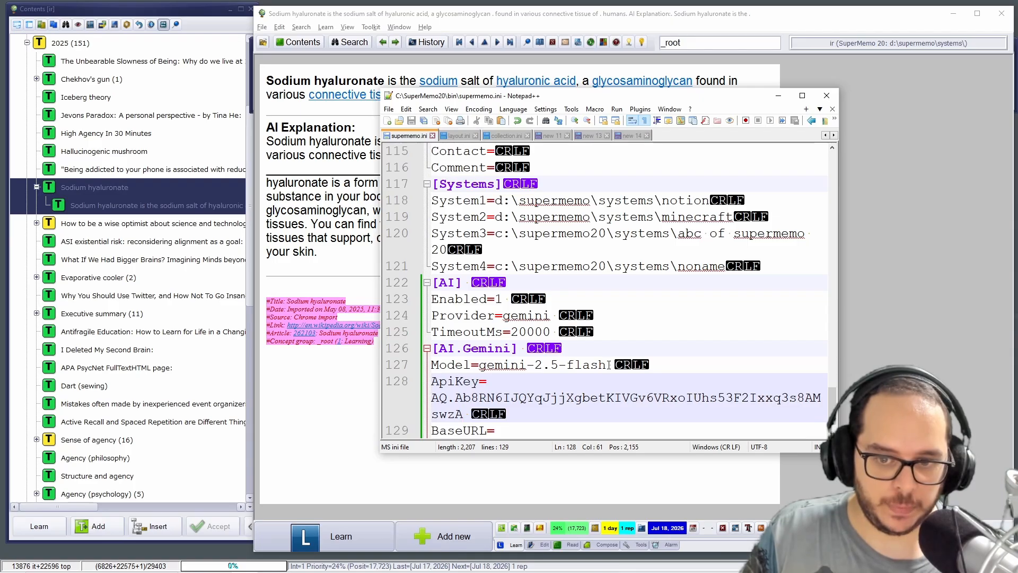
Step: Set the Model line of the [AI.Gemini] section to gemini-3.5-flash and save supermemo.ini
left_click_drag(606, 366, 480, 370)
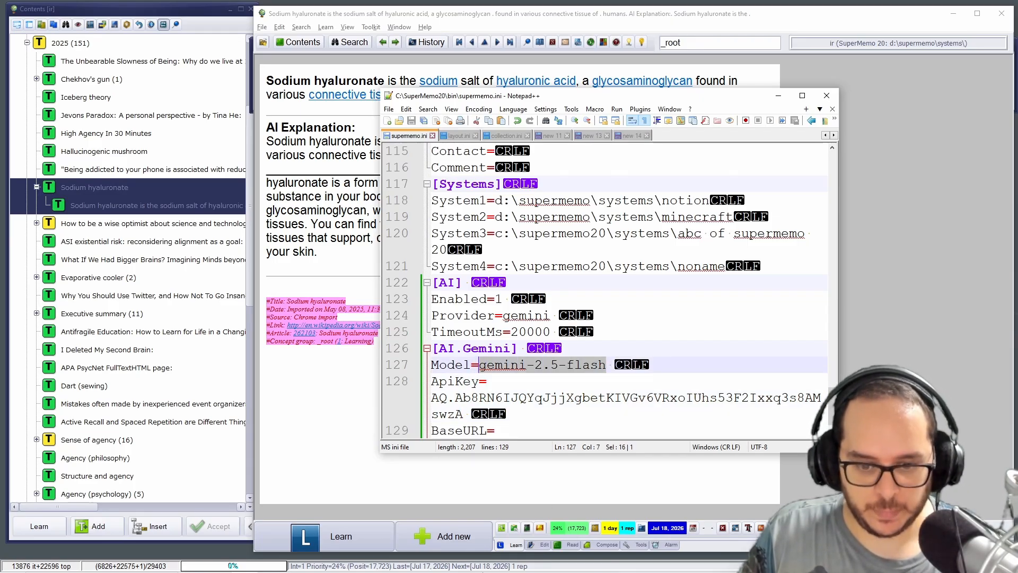
left_click(533, 364)
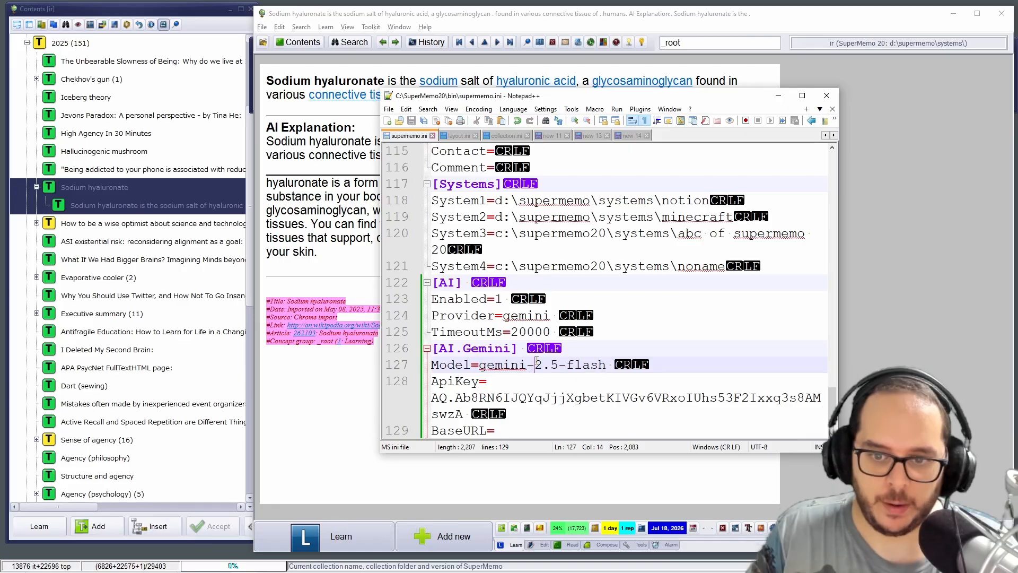
key("Delete")
type("3")
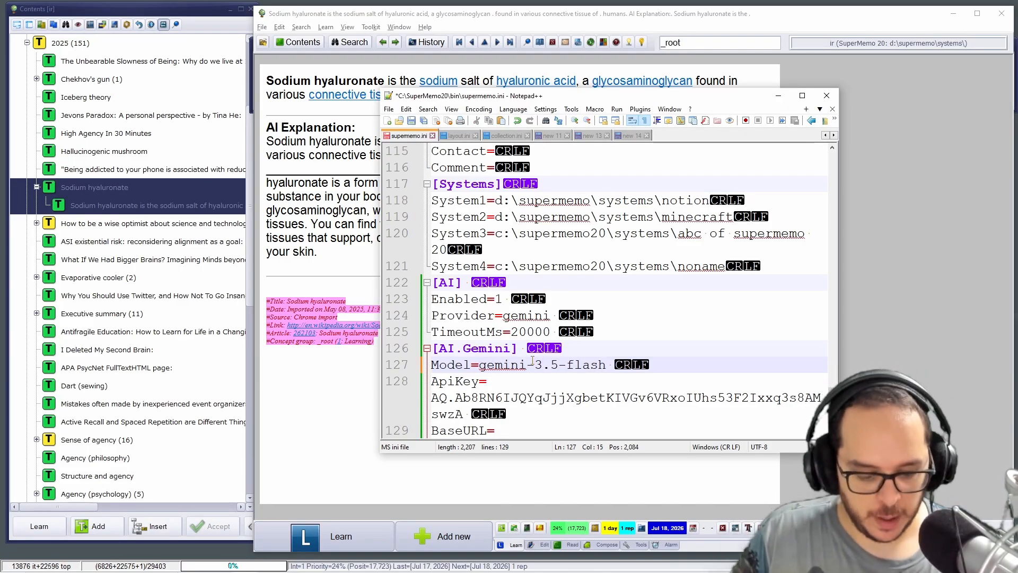
left_click(412, 121)
Step: Exit SuperMemo and reload the externally modified supermemo.ini in Notepad++
left_click(296, 15)
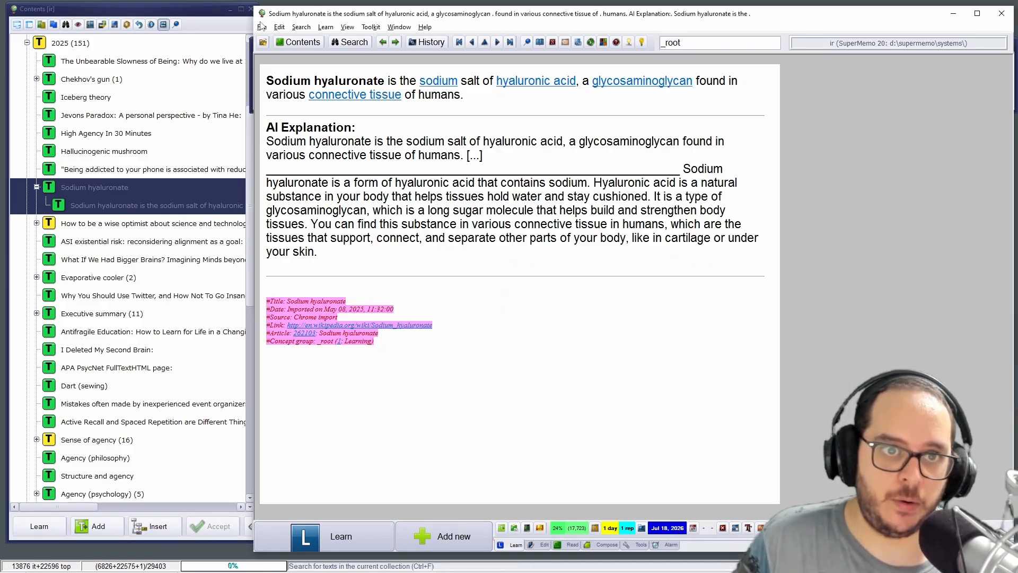
left_click(261, 27)
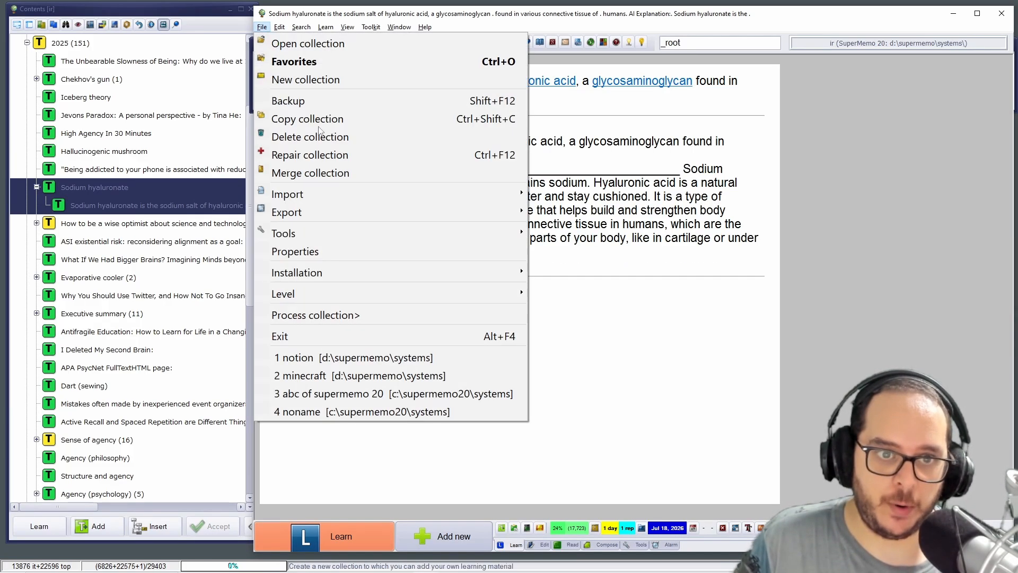
left_click(396, 343)
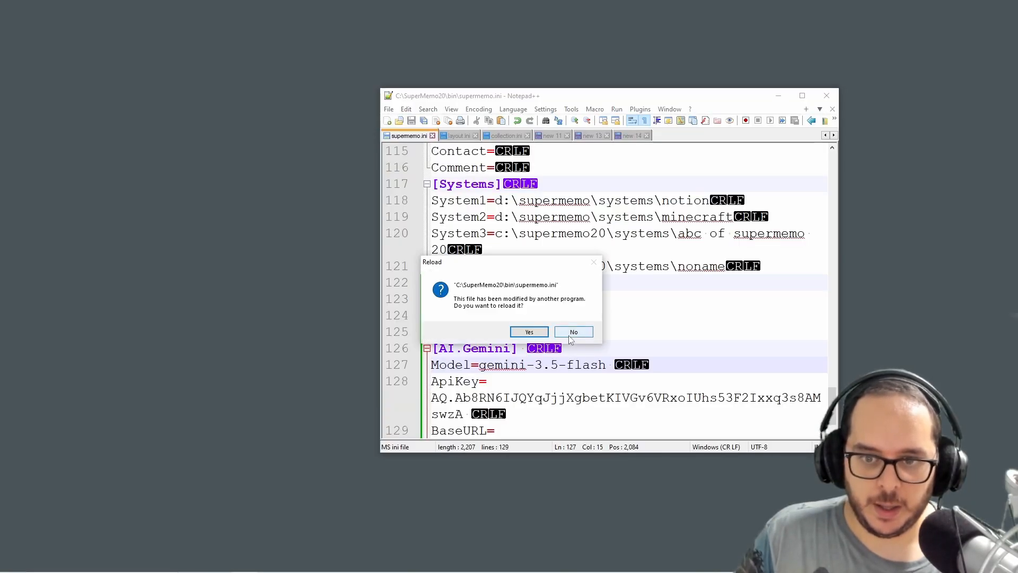
left_click_drag(551, 265, 332, 230)
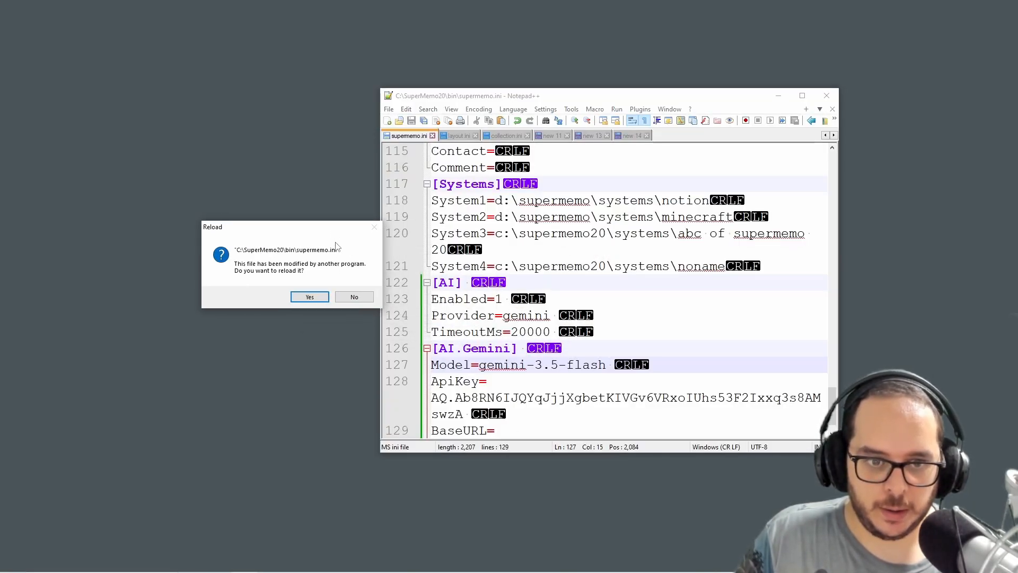
left_click(310, 297)
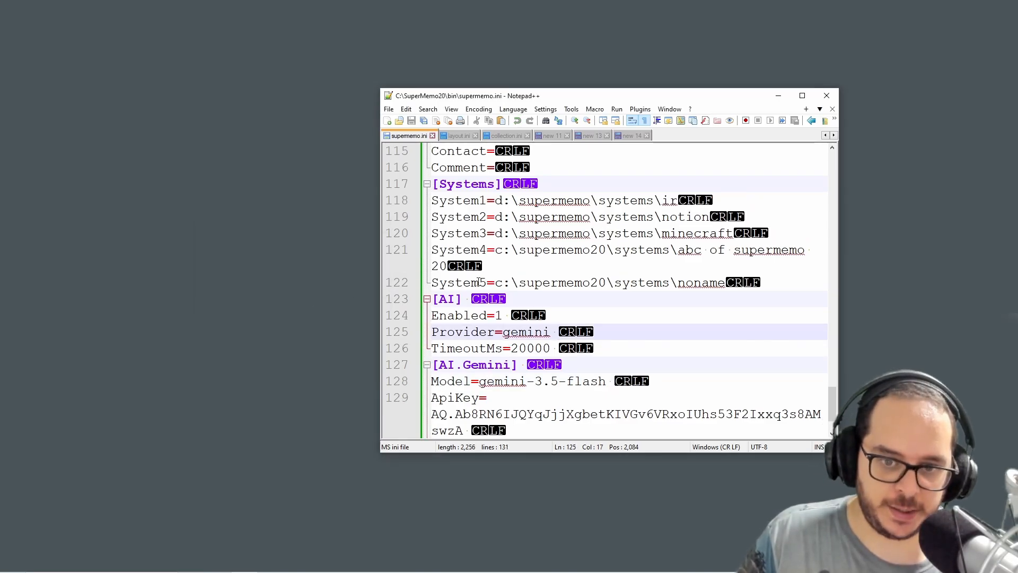
Step: Start SuperMemo, open the Sodium hyaluronate article, and run Explain extract on its opening definition sentence
scroll(504, 308, "down", 2)
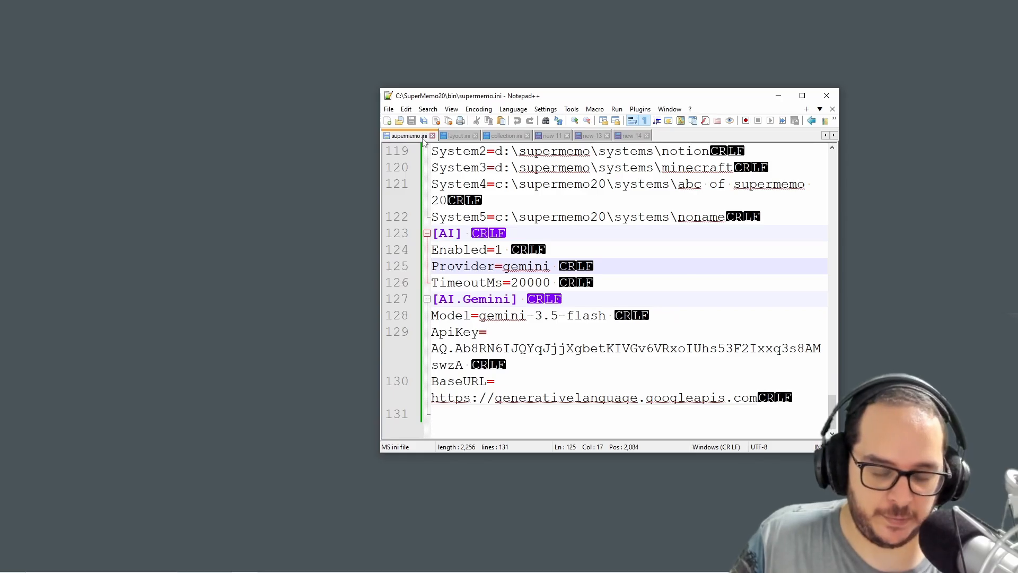
left_click(430, 562)
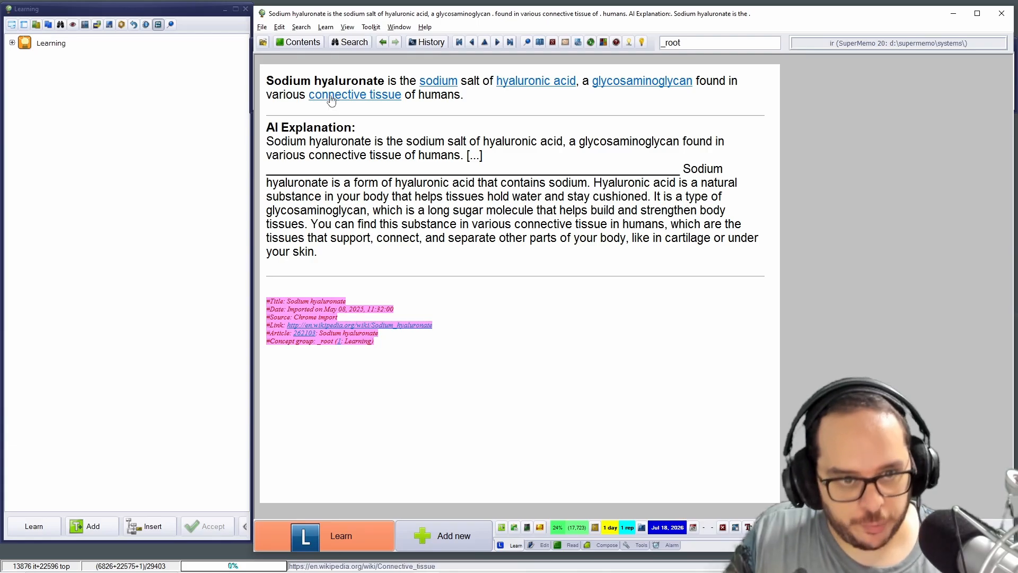
left_click(112, 334)
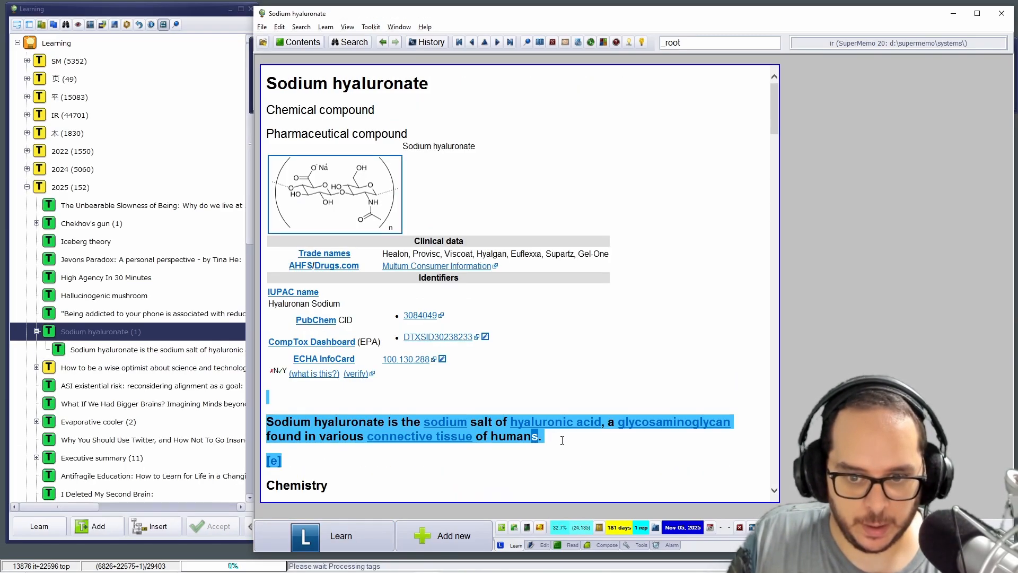
right_click(276, 427)
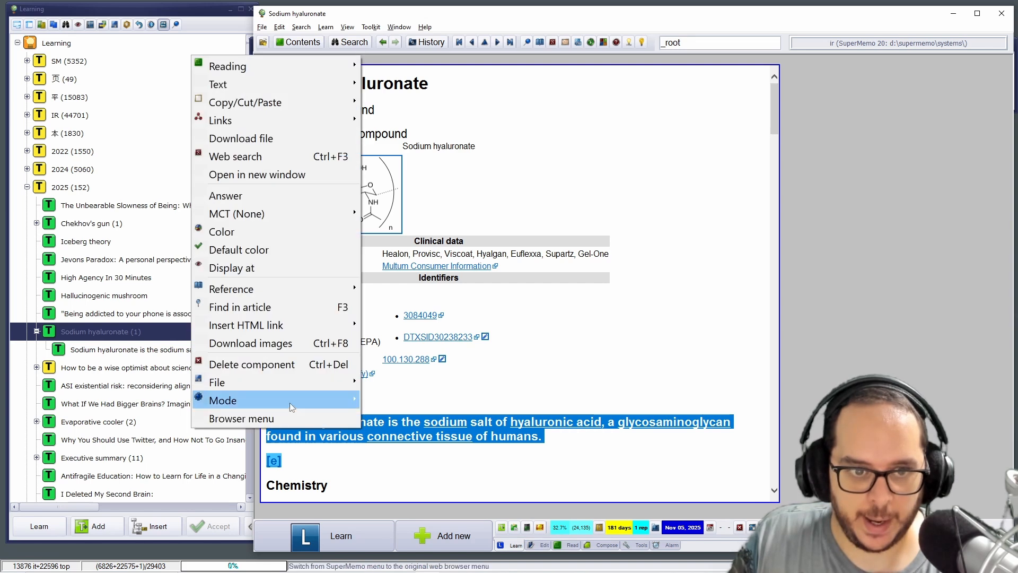
mouse_move(317, 65)
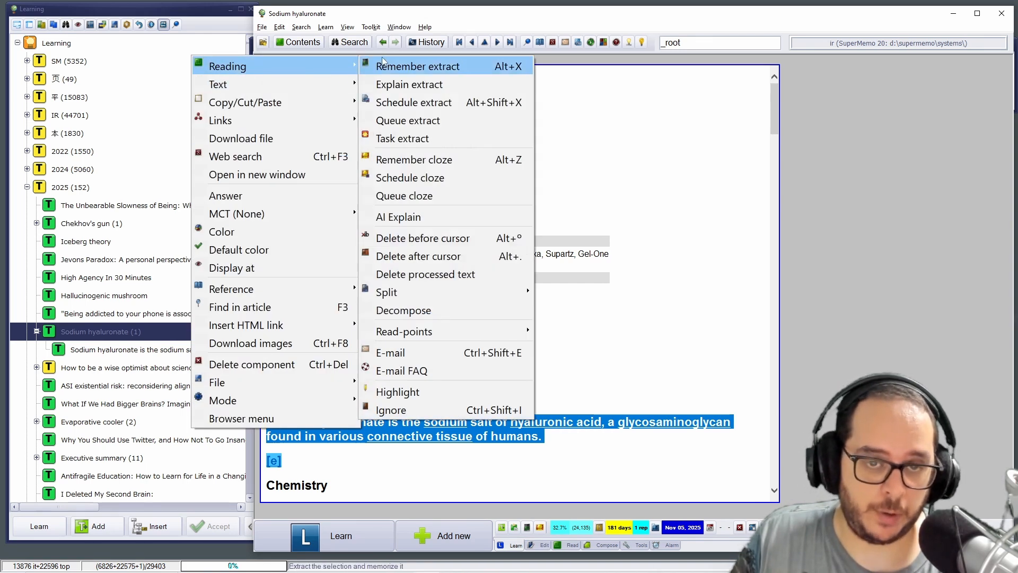
left_click(400, 83)
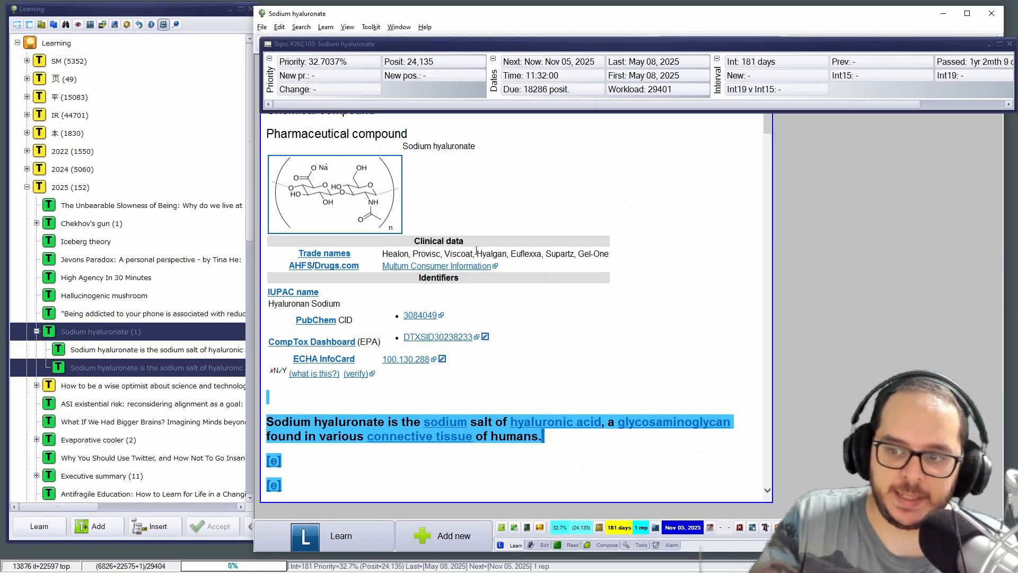
Step: Apply the saved custom window layout and open the second extract under Sodium hyaluronate to check its AI explanation
left_click(399, 27)
left_click(428, 224)
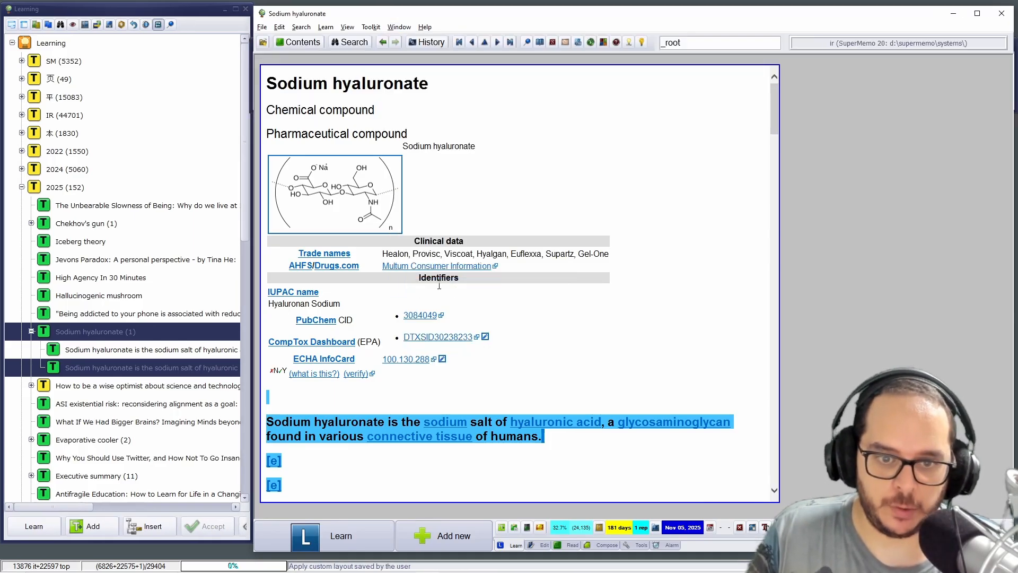
left_click(149, 373)
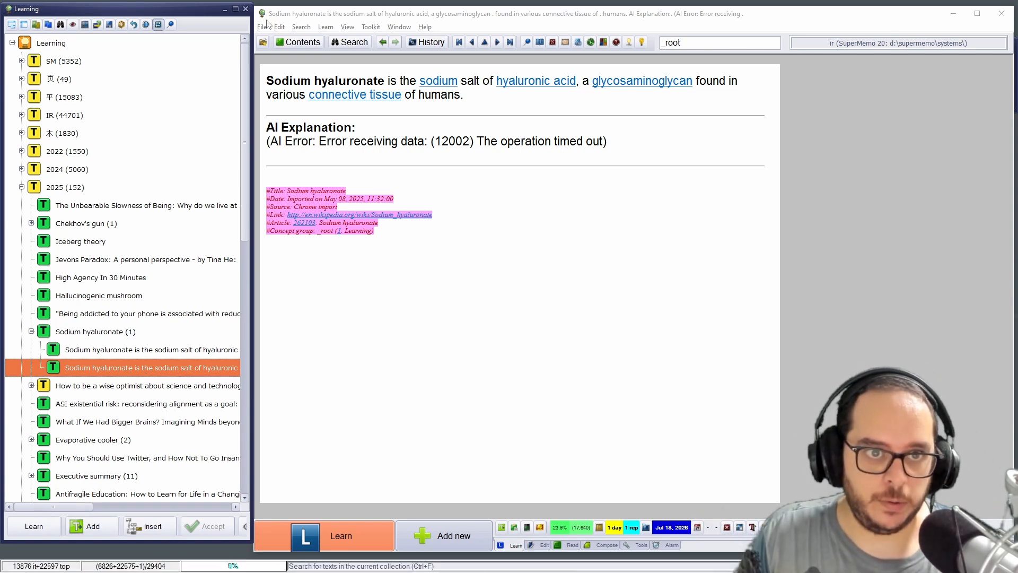
Step: Exit SuperMemo, reload supermemo.ini in Notepad++, and save it with the [AI.Gemini] Model set to gemini-2.5-flash
left_click(264, 26)
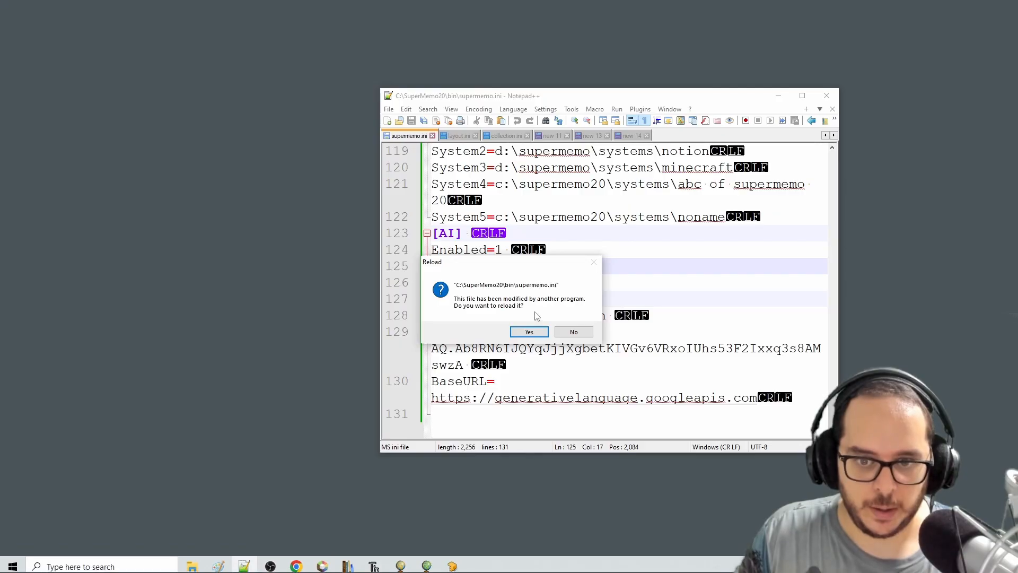
left_click(529, 331)
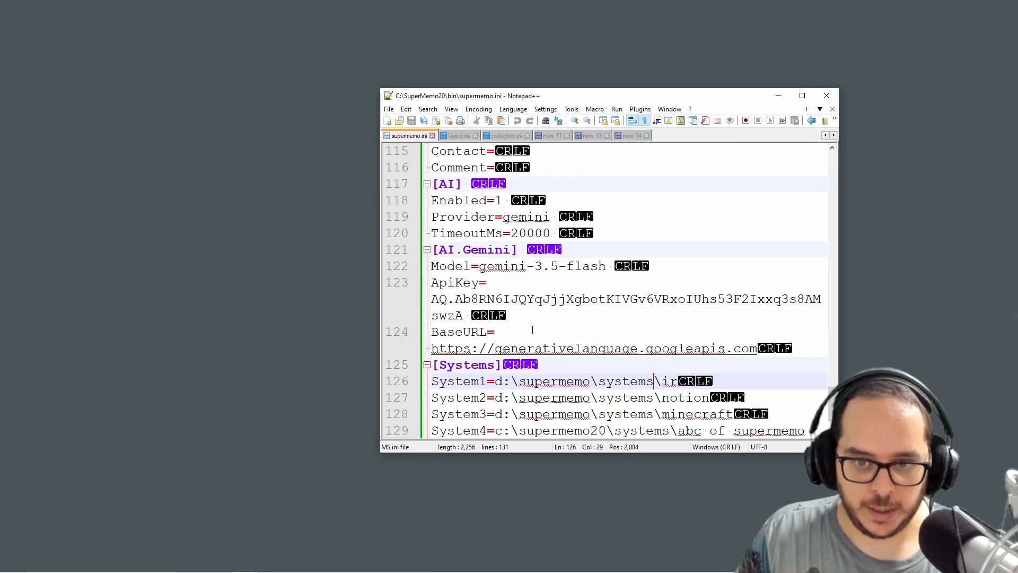
left_click(539, 266)
key("BackSpace")
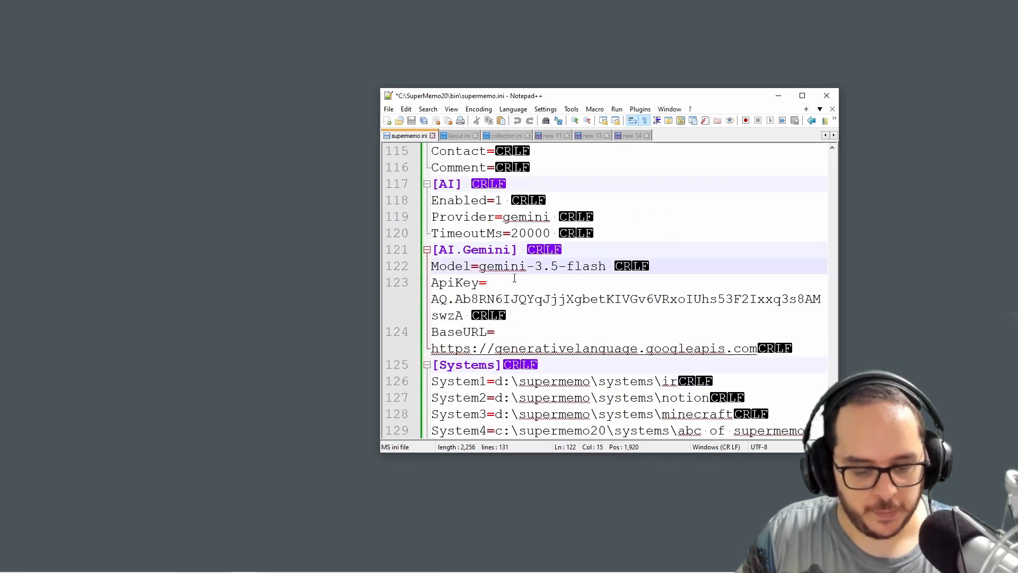
type("2")
key("ctrl+s")
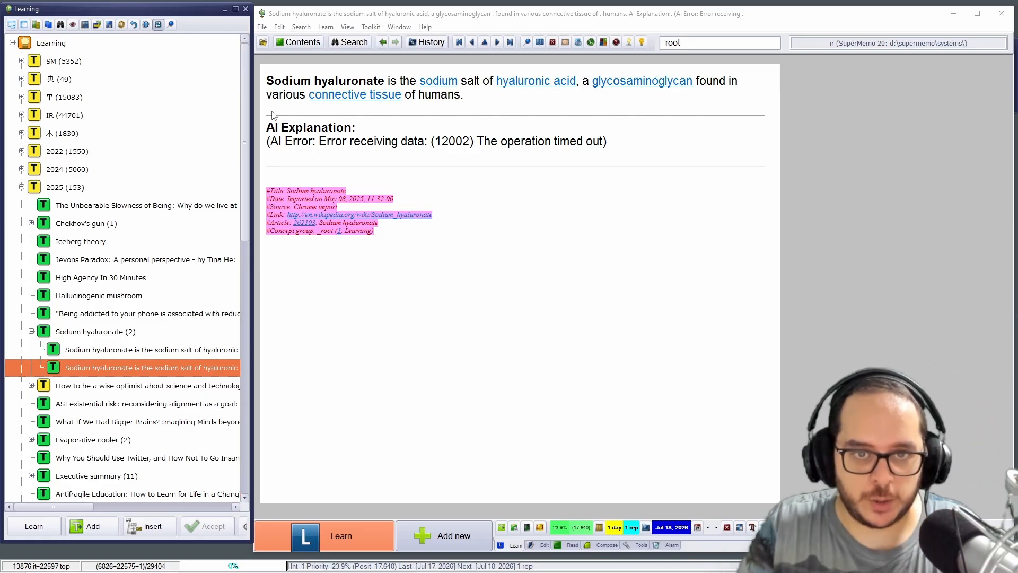
Step: Back in SuperMemo, run Explain extract on the Sodium hyaluronate definition sentence again and open the new third extract
left_click(121, 339)
left_click(540, 430)
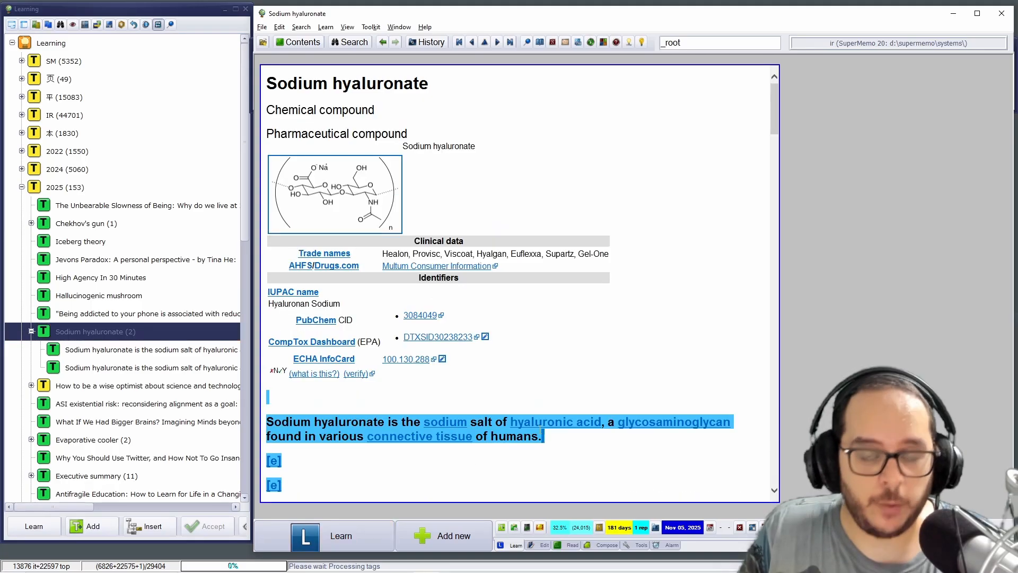
left_click_drag(553, 435, 270, 412)
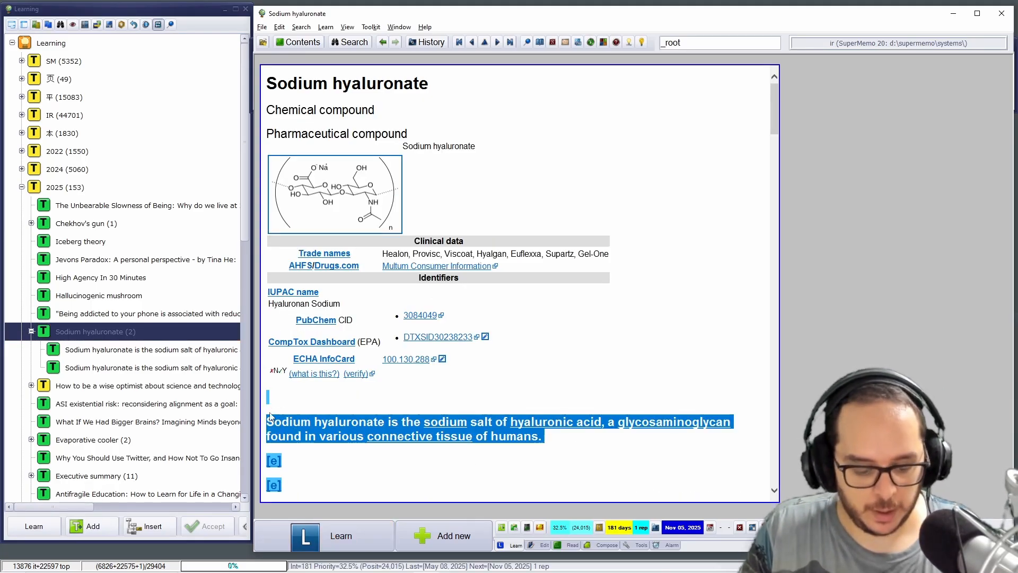
right_click(322, 438)
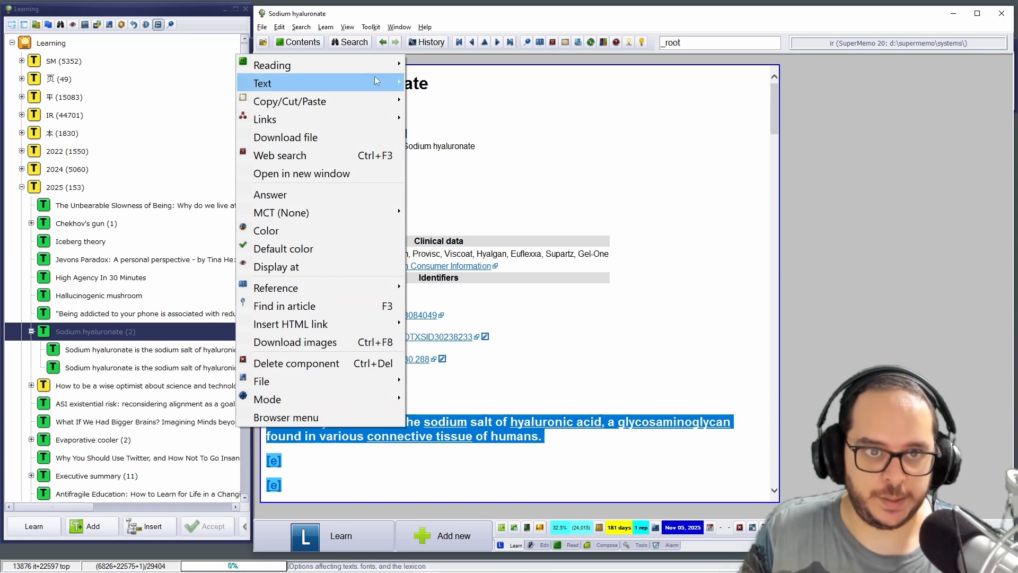
mouse_move(353, 60)
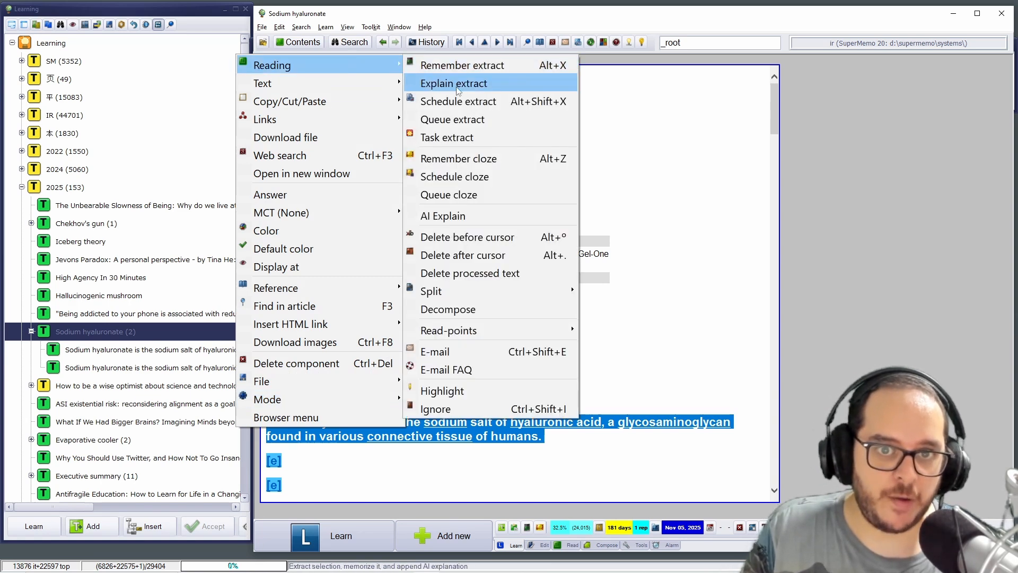
left_click(456, 87)
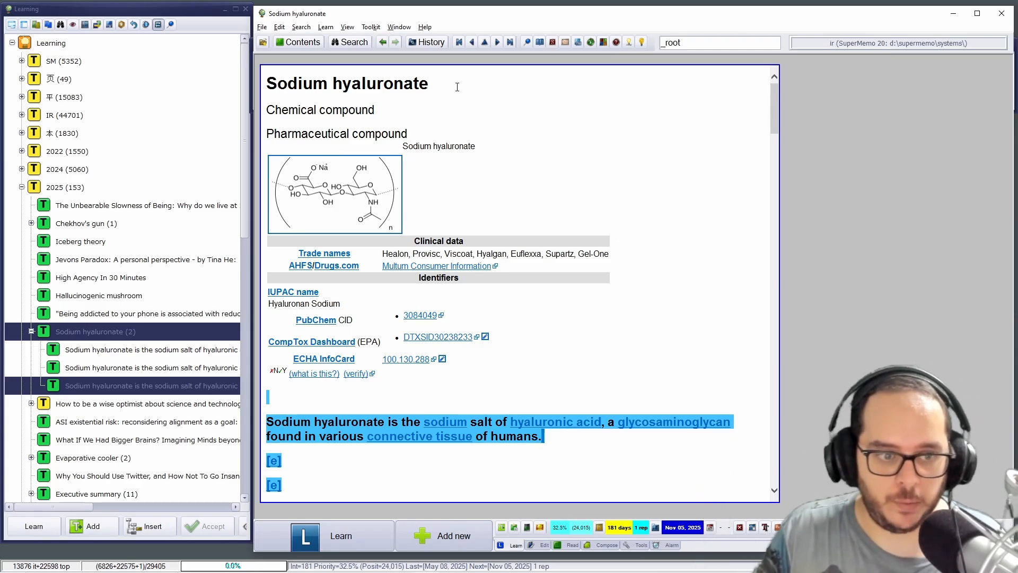
left_click(142, 385)
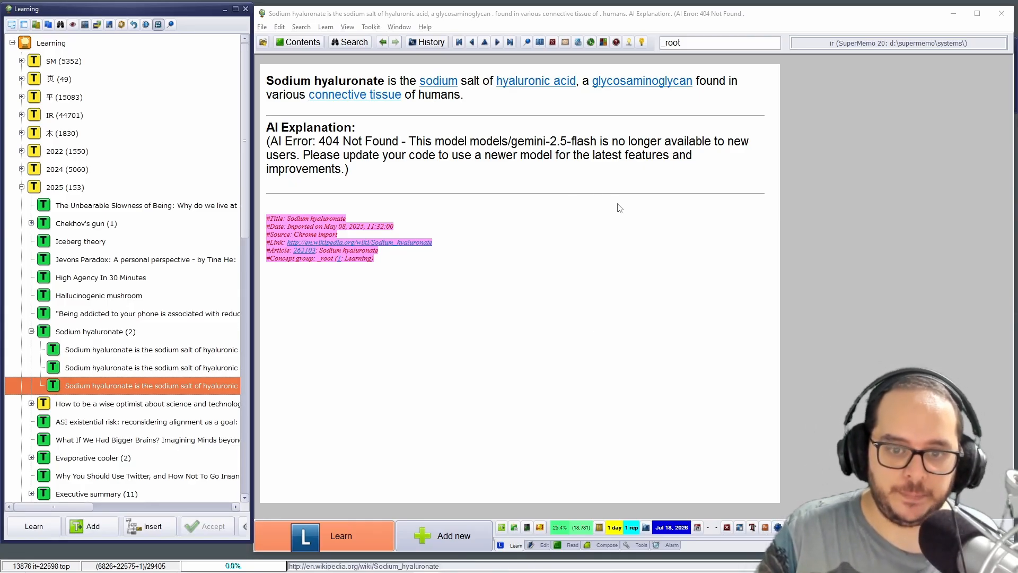
Step: Exit SuperMemo, reload supermemo.ini in Notepad++, and save it with the [AI.Gemini] Model set to gemini-3.5-flash
mouse_move(534, 571)
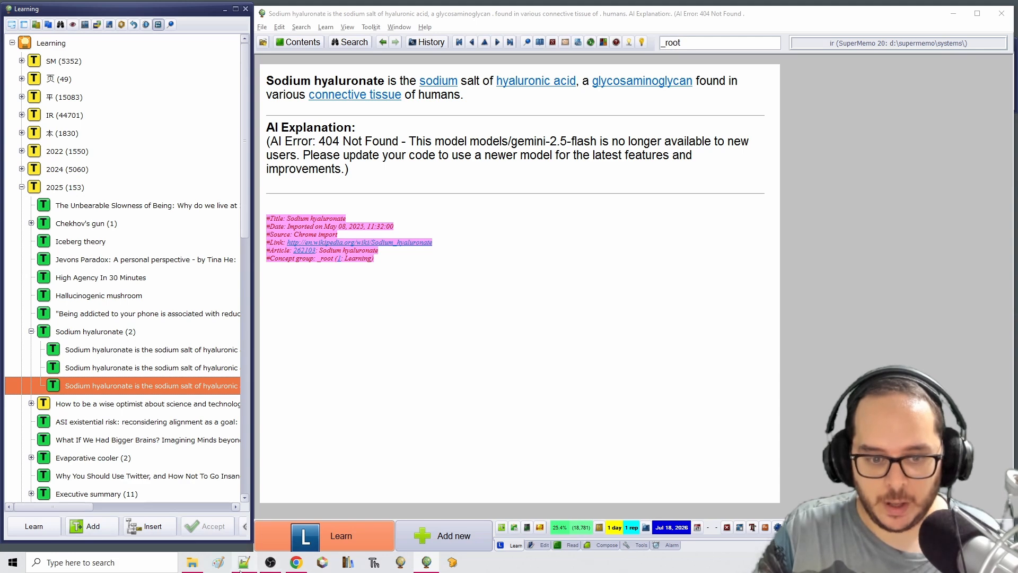
left_click(244, 562)
left_click(353, 331)
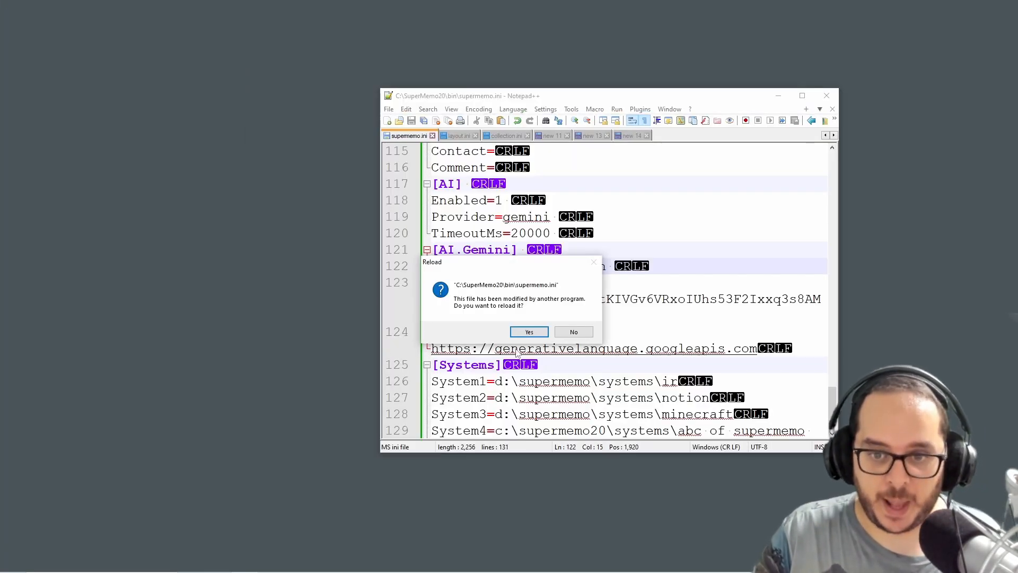
left_click(523, 330)
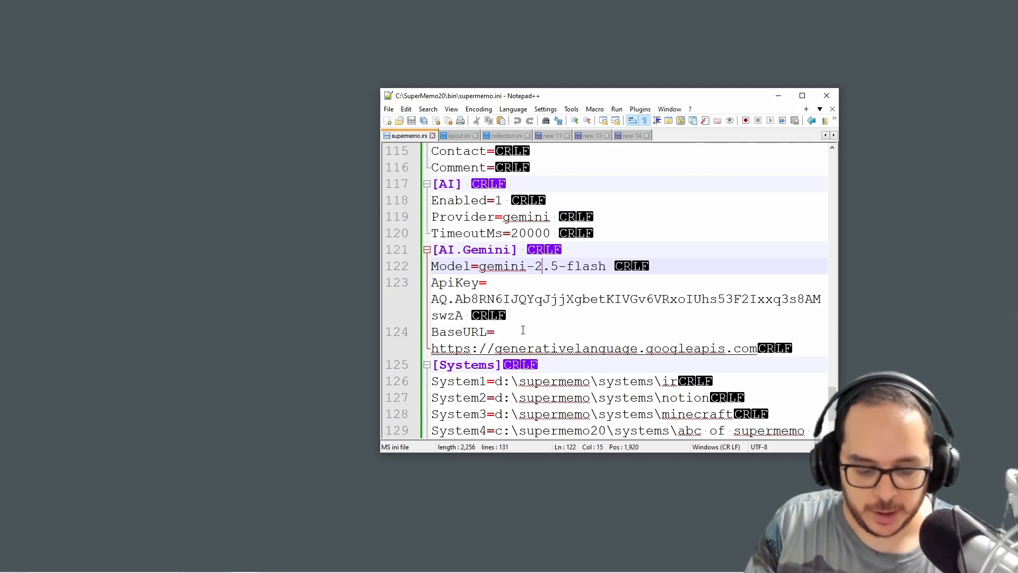
key("BackSpace")
type("3")
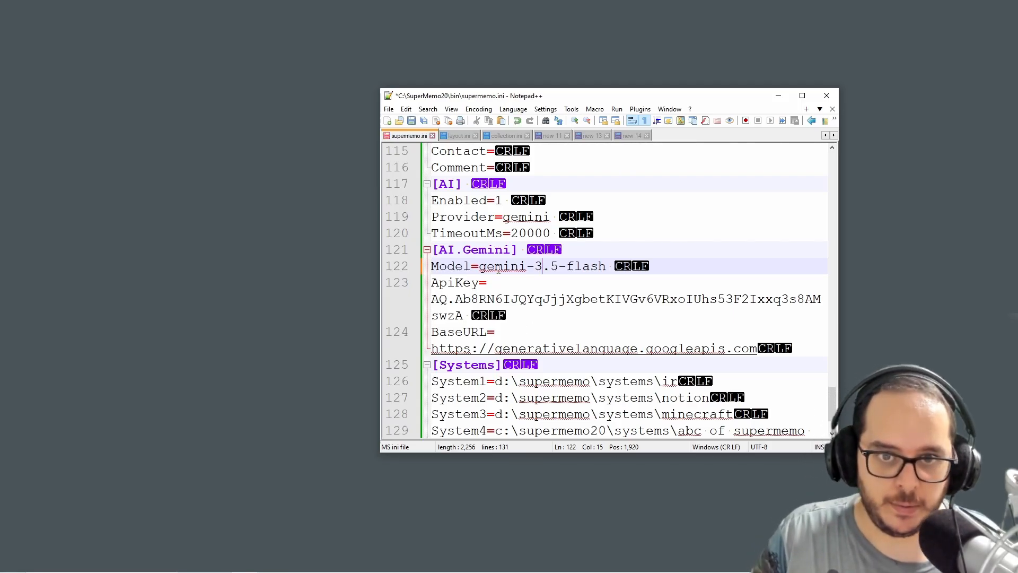
key("ctrl+s")
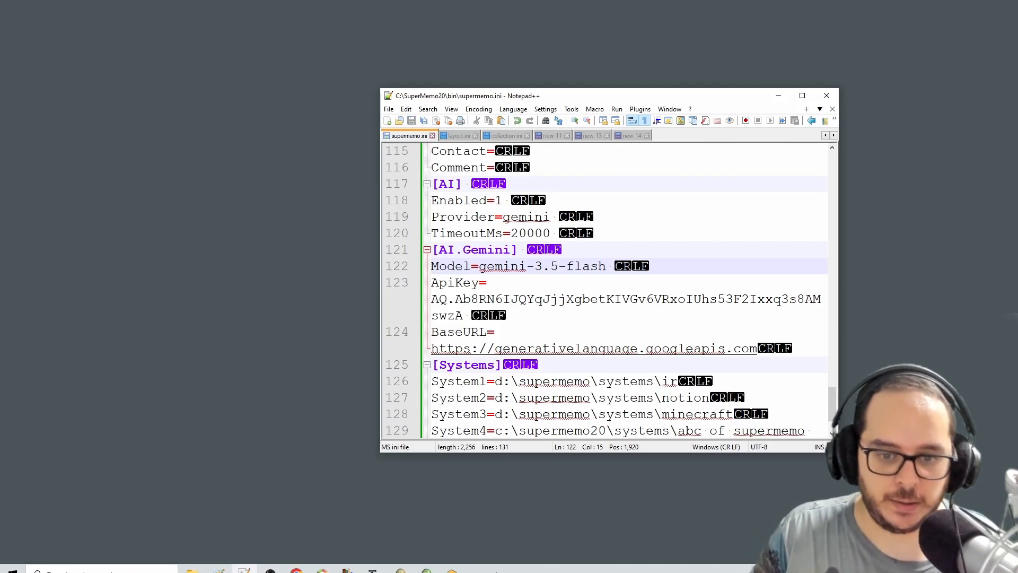
Step: Switch to the API keys page of Google AI Studio in Chrome, close the billing setup complete dialog, and minimize Chrome
left_click(297, 563)
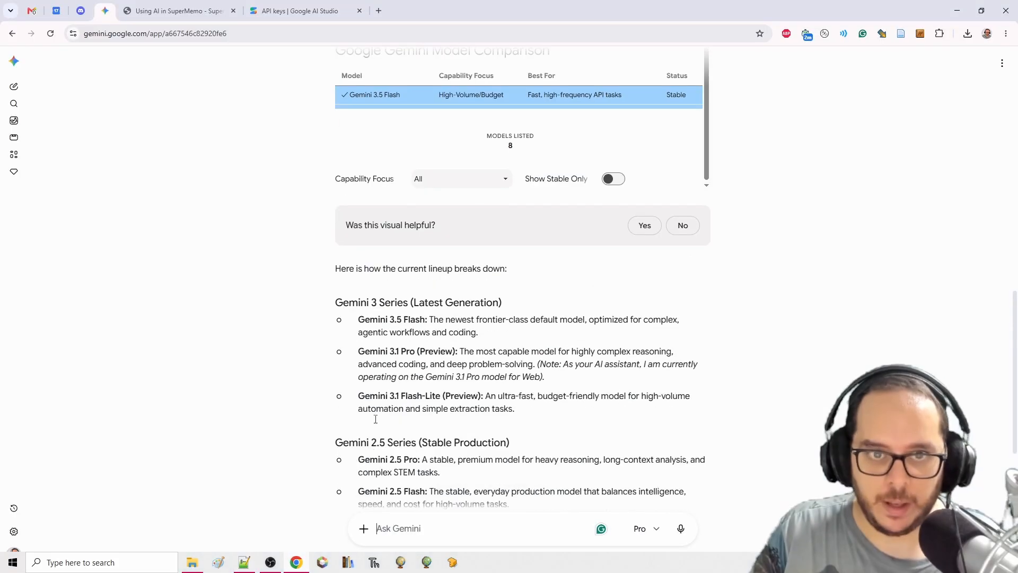
left_click(300, 11)
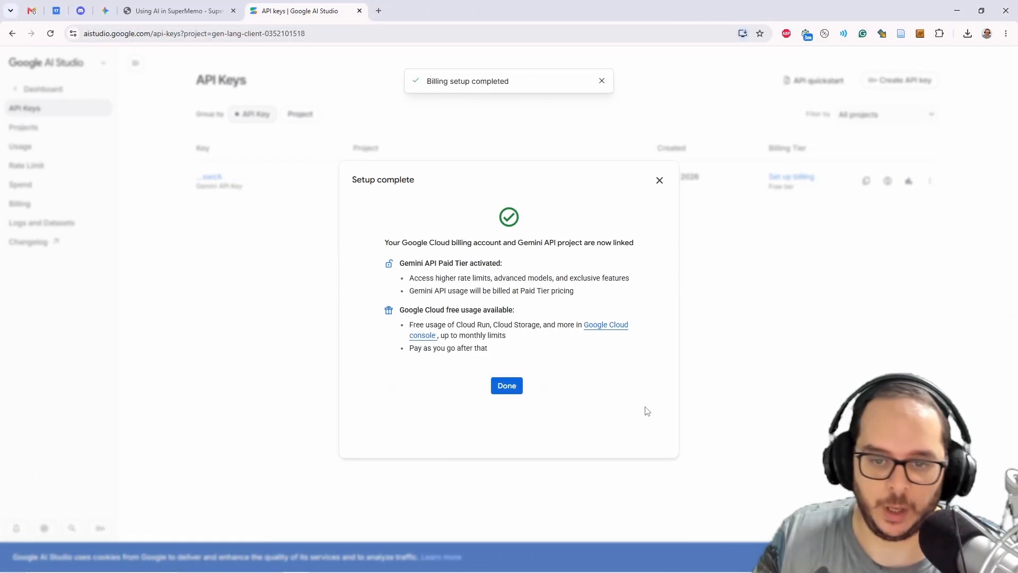
left_click(514, 385)
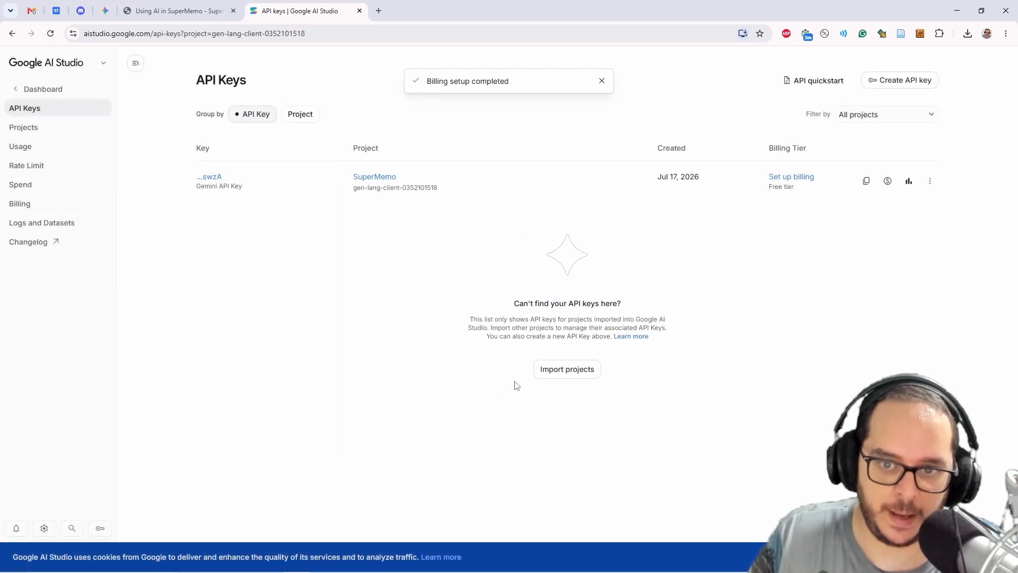
left_click(951, 12)
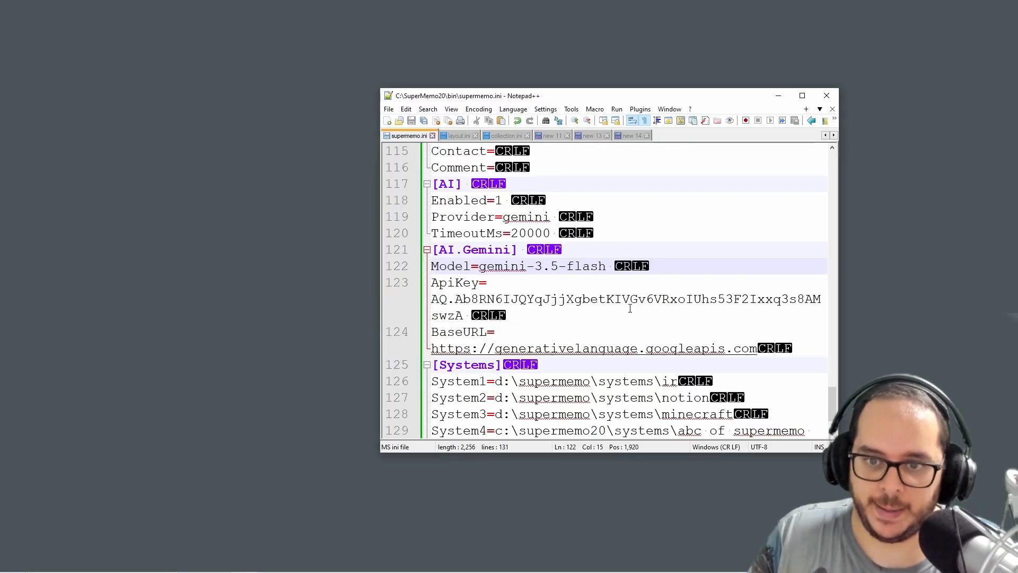
Step: Start SuperMemo and run Explain extract on the definition sentence and the [e] mark below it in the Sodium hyaluronate article
mouse_move(387, 561)
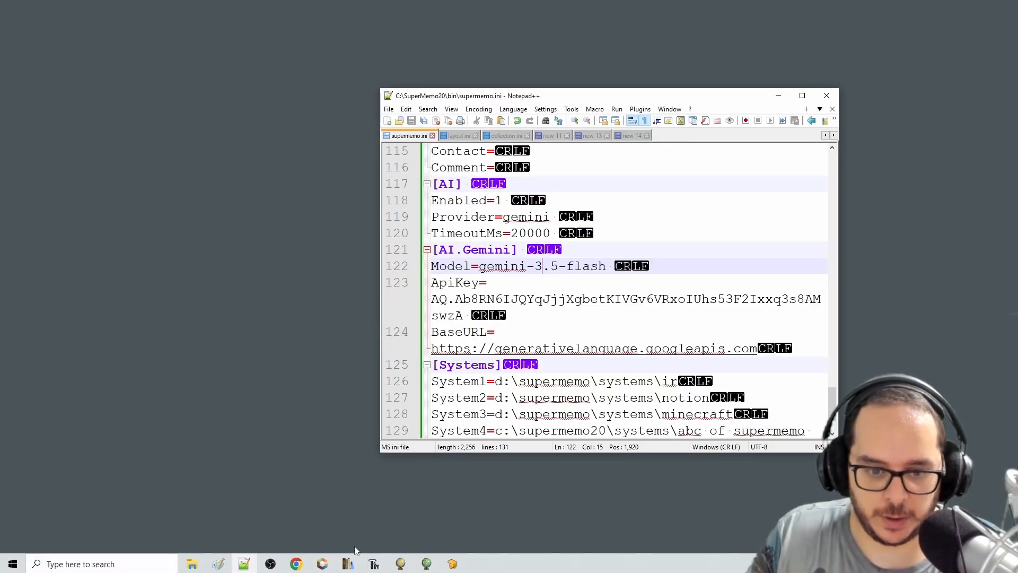
left_click(429, 564)
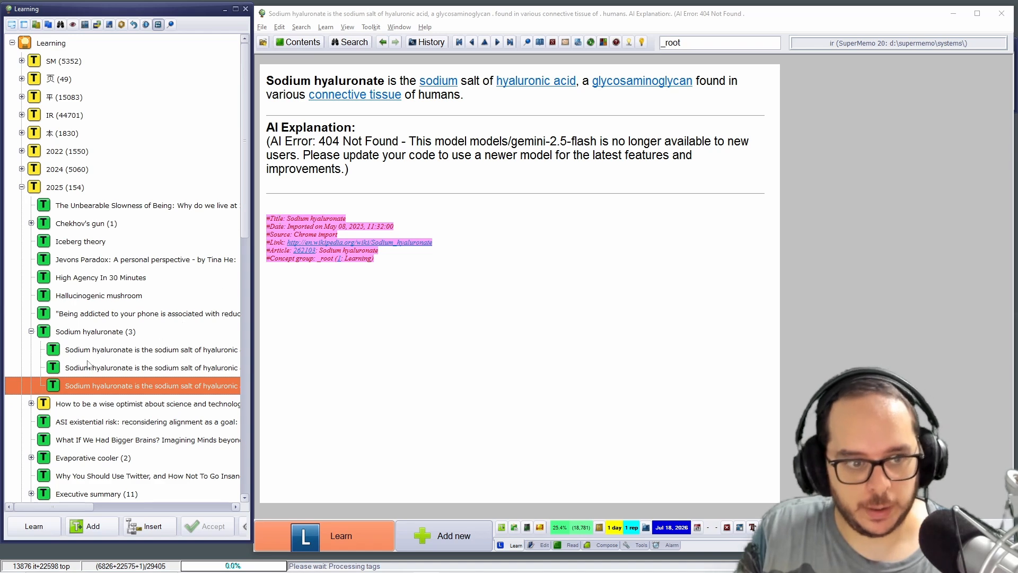
left_click(88, 333)
left_click(574, 391)
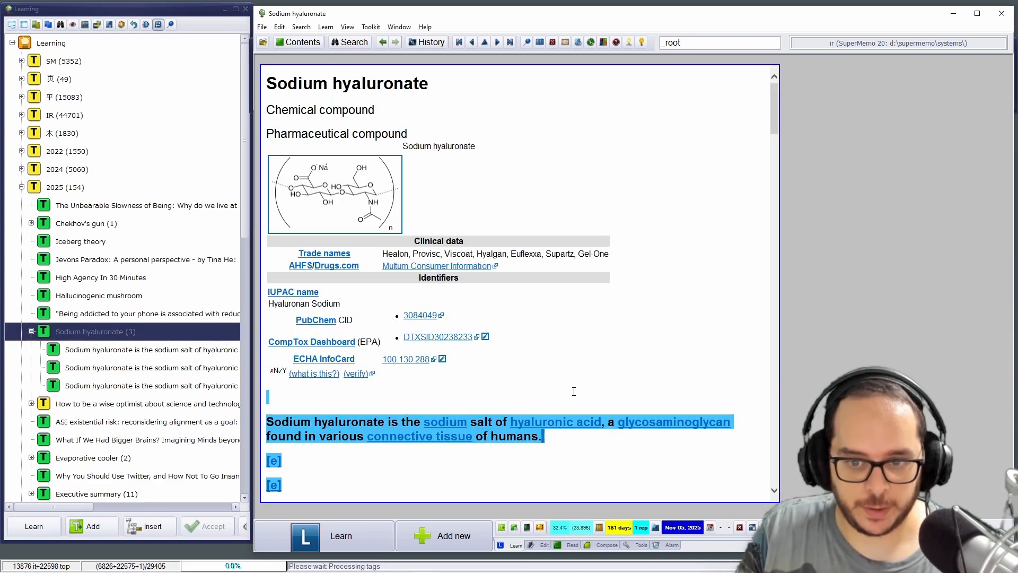
left_click_drag(547, 437, 265, 421)
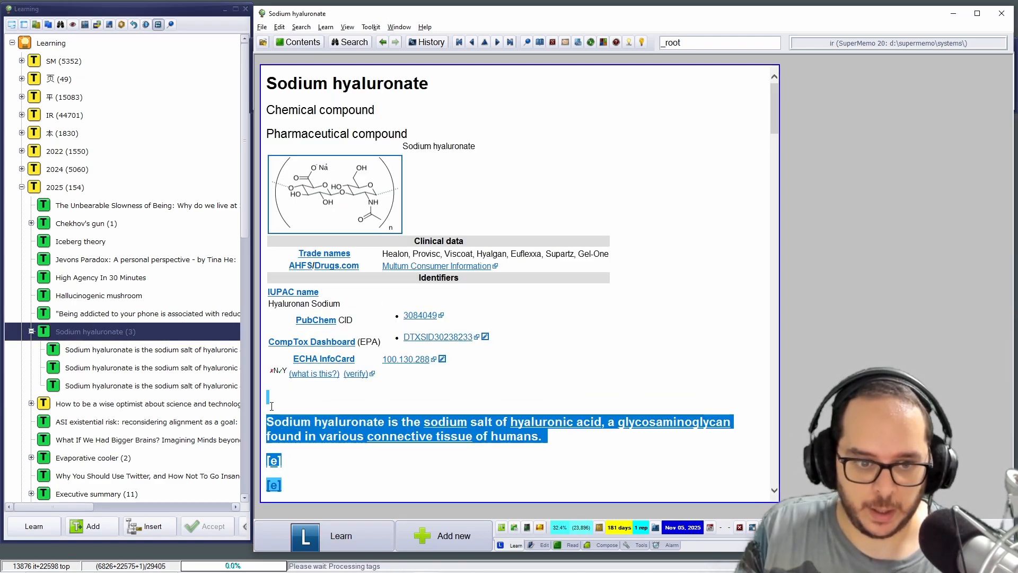
right_click(263, 424)
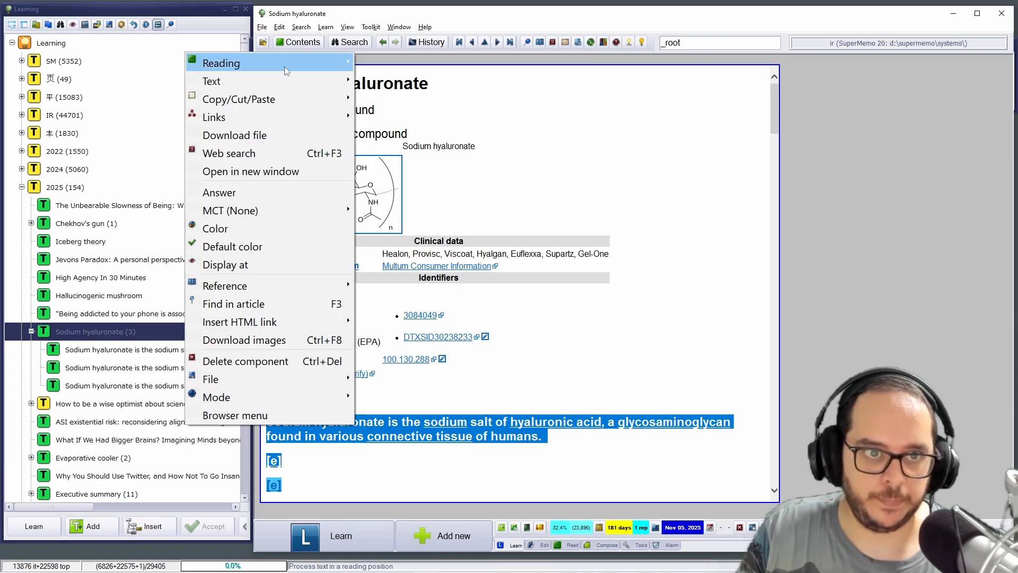
mouse_move(284, 66)
left_click(404, 77)
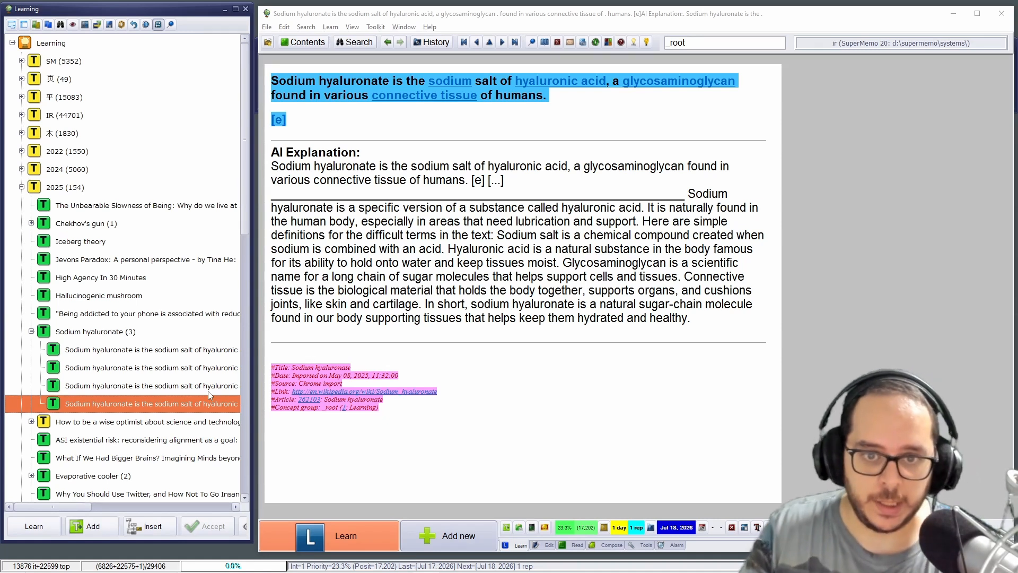
Step: Exit SuperMemo and reload the externally modified supermemo.ini in Notepad++
left_click(274, 27)
left_click(376, 339)
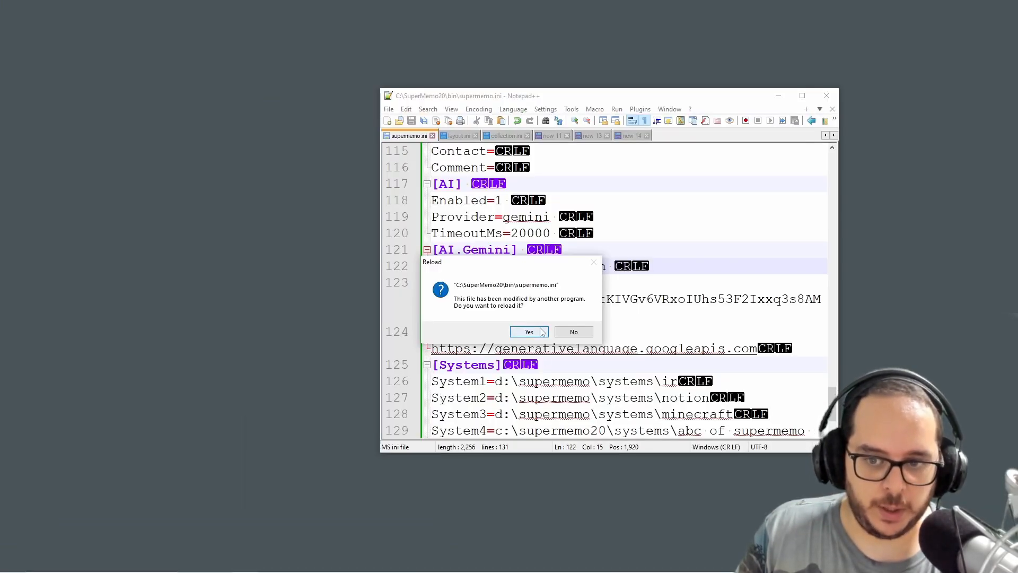
left_click(529, 331)
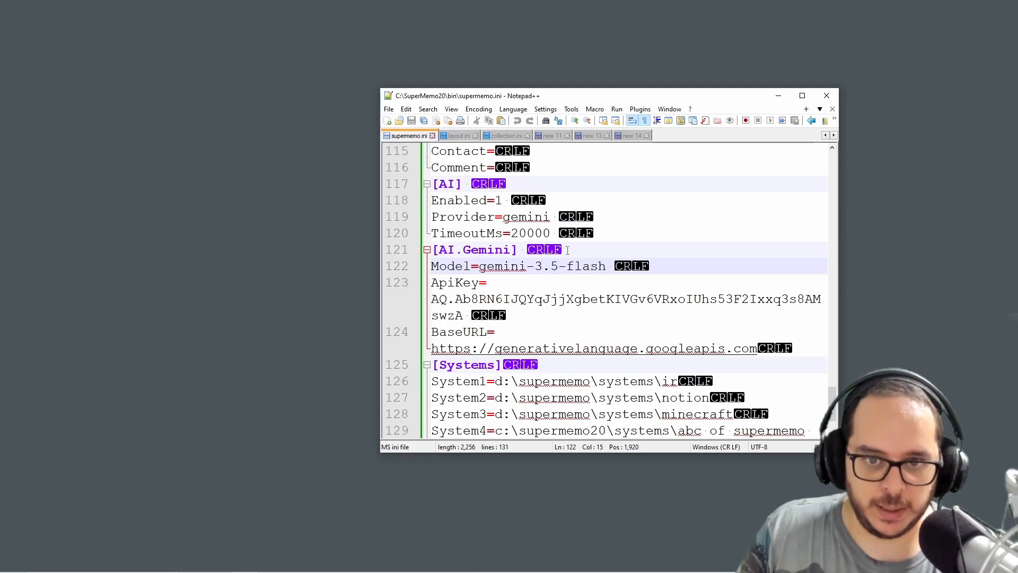
Step: Highlight the gemini provider value in supermemo.ini and enlarge the Notepad++ window downward to examine the AI settings
left_click_drag(551, 217, 503, 217)
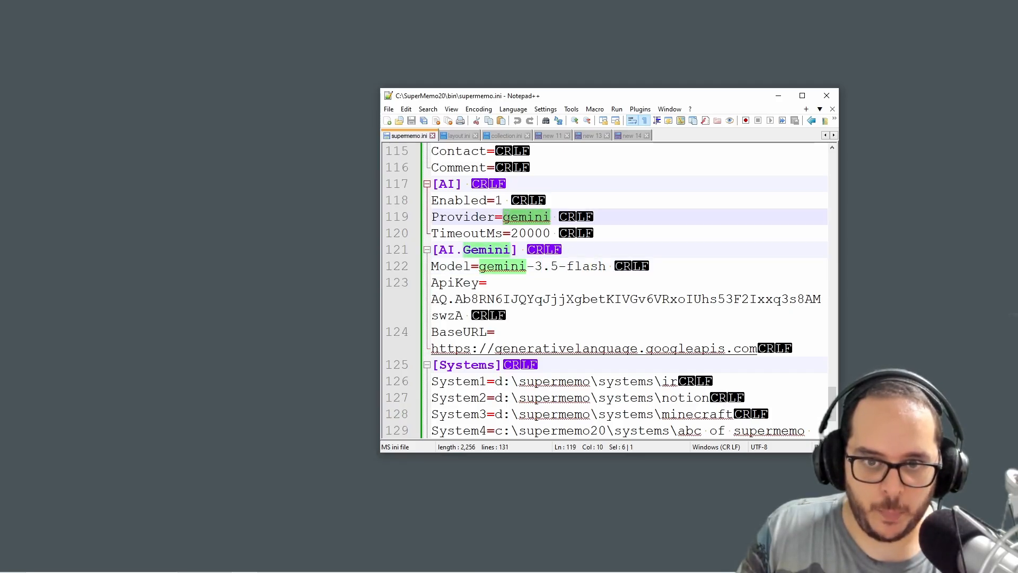
scroll(527, 278, "down", 2)
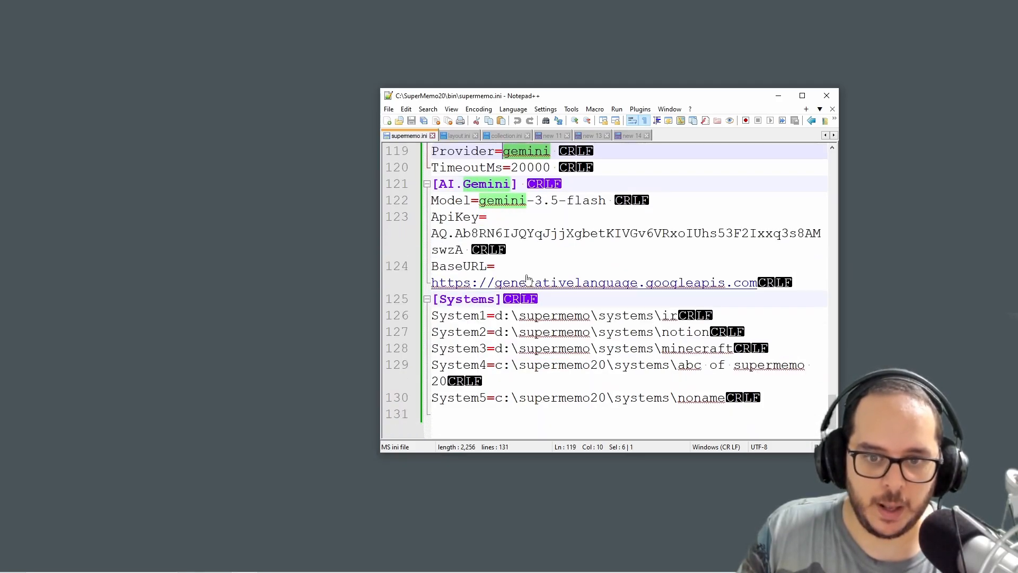
scroll(534, 298, "up", 1)
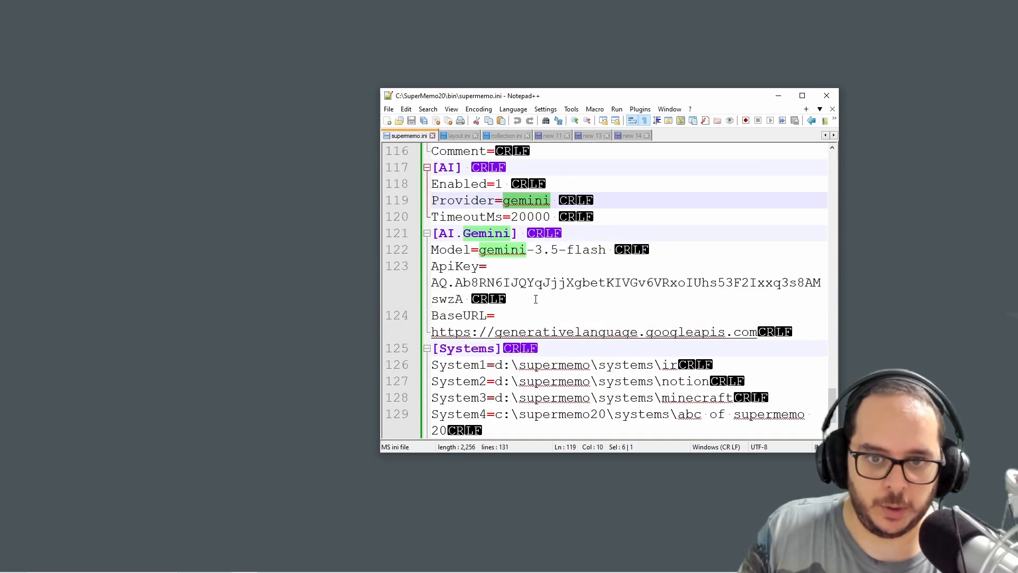
left_click_drag(591, 455, 603, 560)
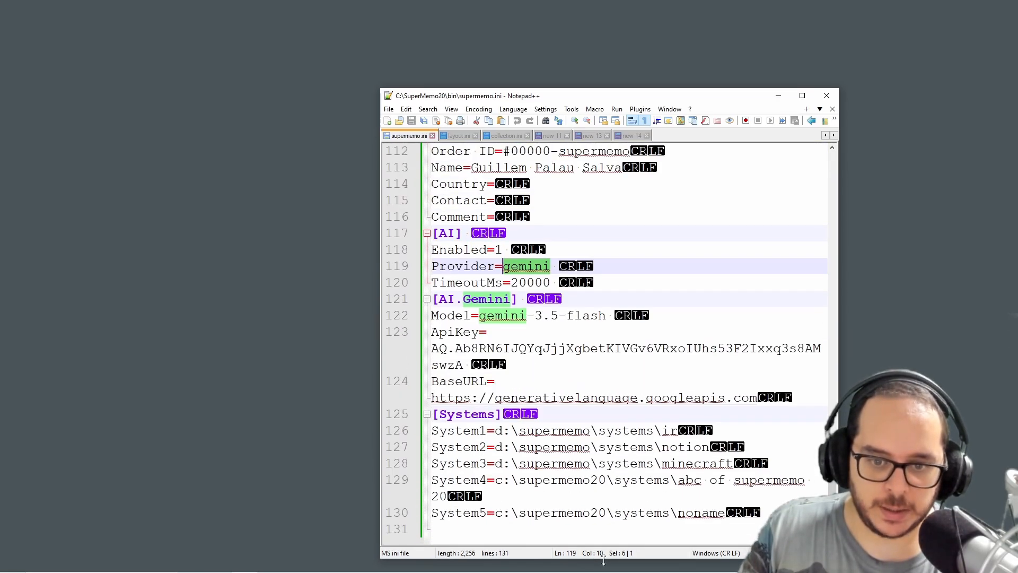
scroll(474, 437, "up", 1)
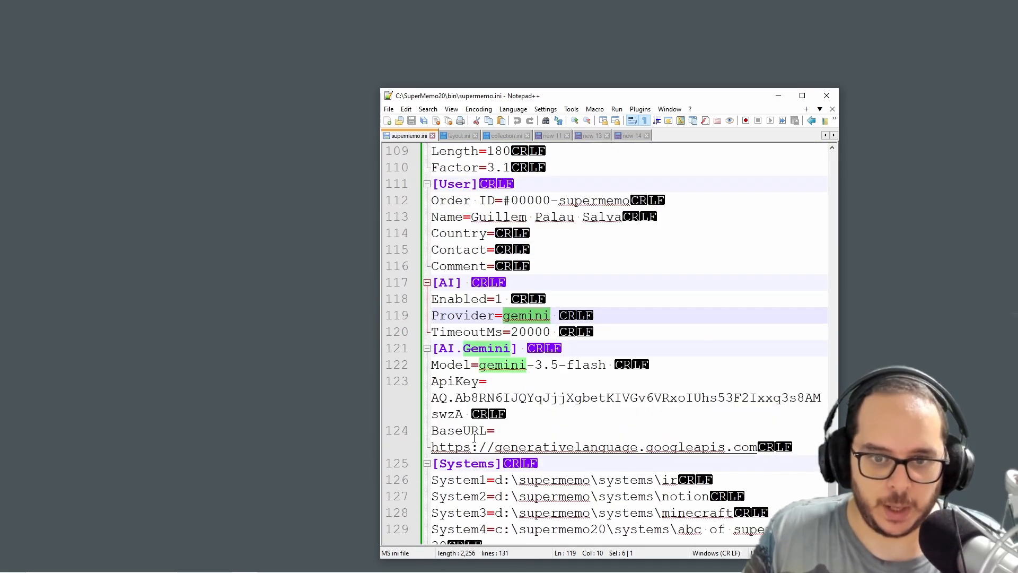
scroll(460, 394, "down", 1)
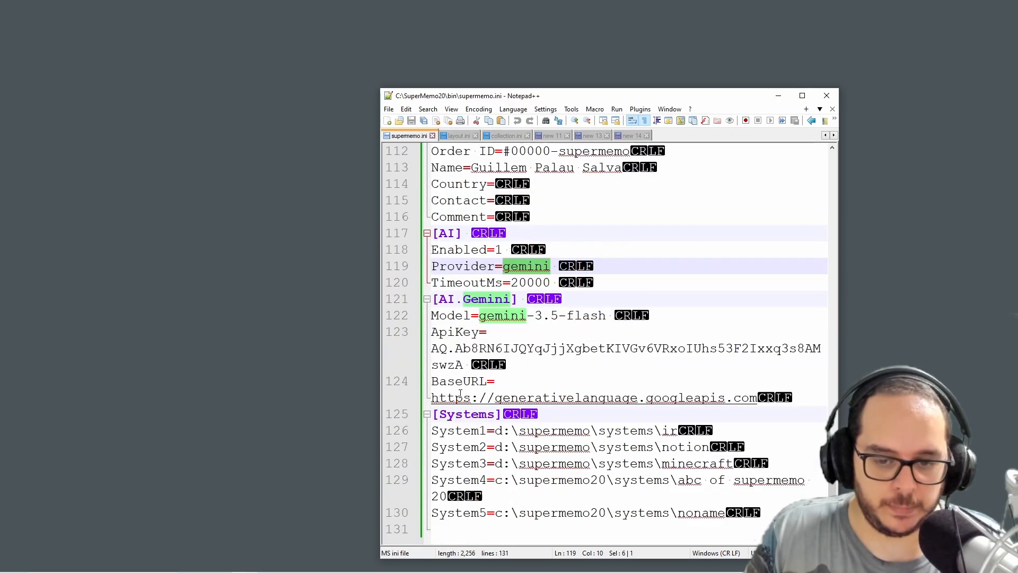
Step: Copy the [AI.OpenAI] block from the Using AI in SuperMemo help page in Chrome and paste it above [Systems] in supermemo.ini in Notepad++
mouse_move(452, 571)
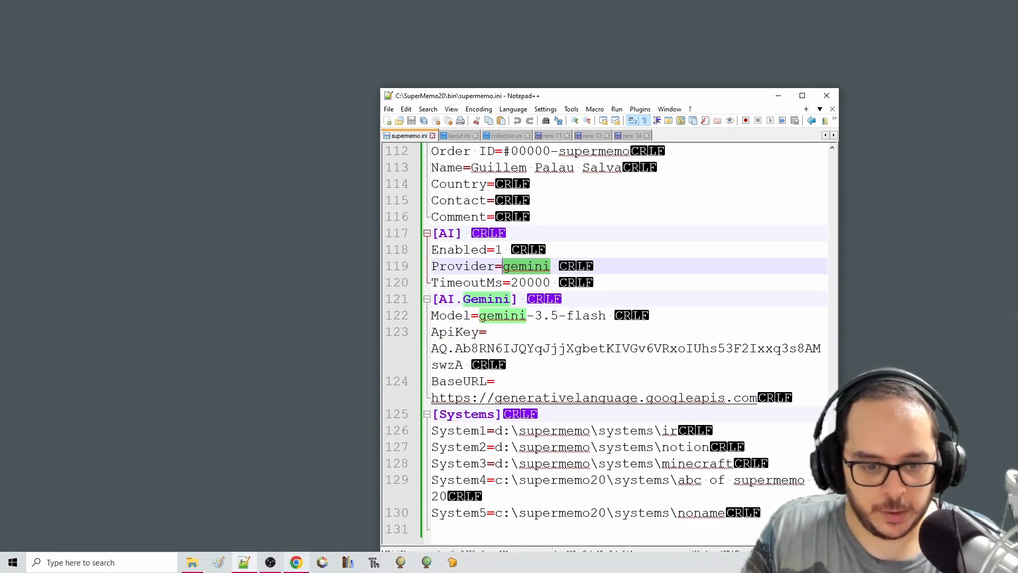
left_click(295, 562)
left_click(169, 11)
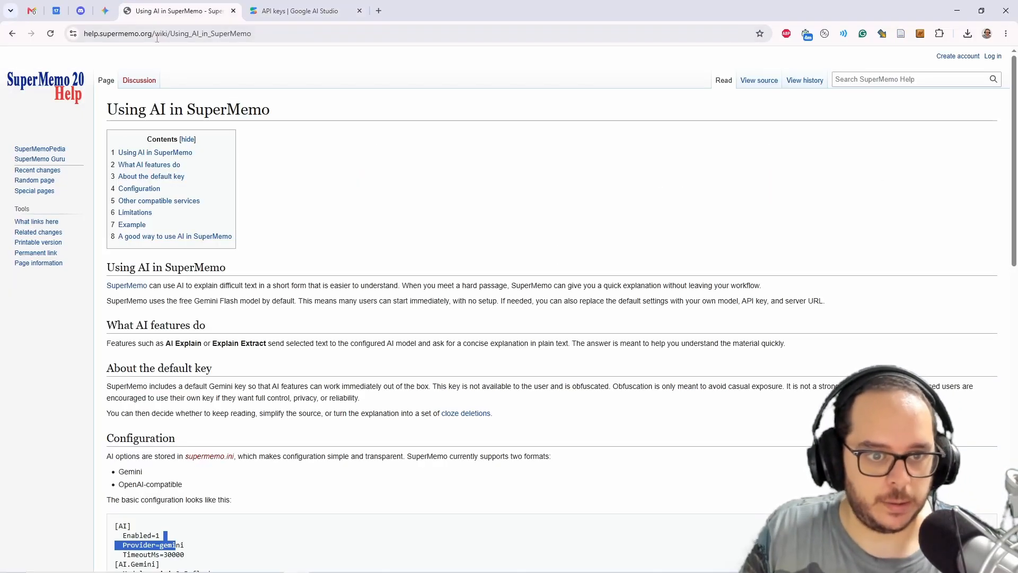
scroll(257, 336, "down", 5)
left_click_drag(275, 370, 111, 342)
key("ctrl+c")
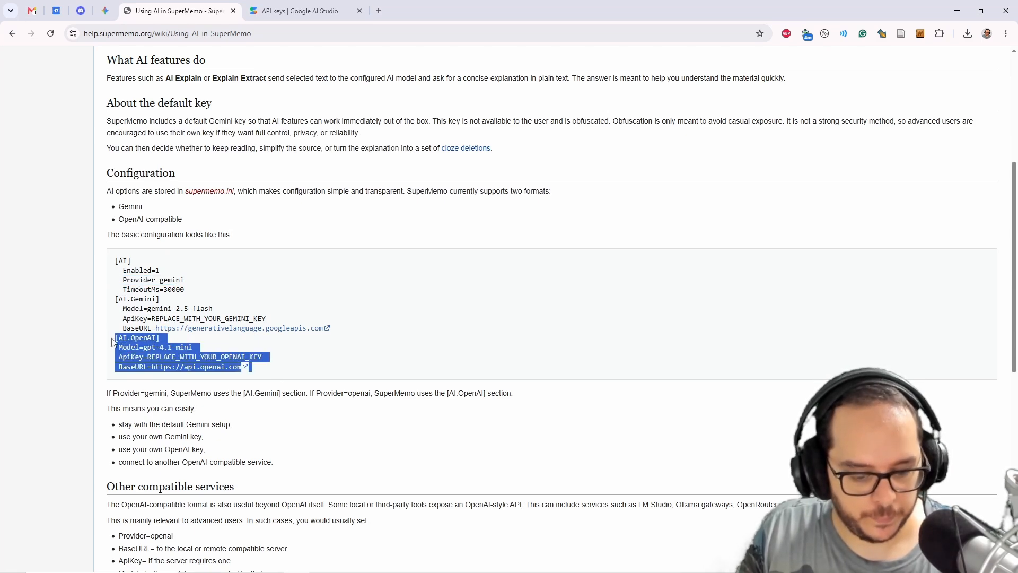
key("ctrl+v")
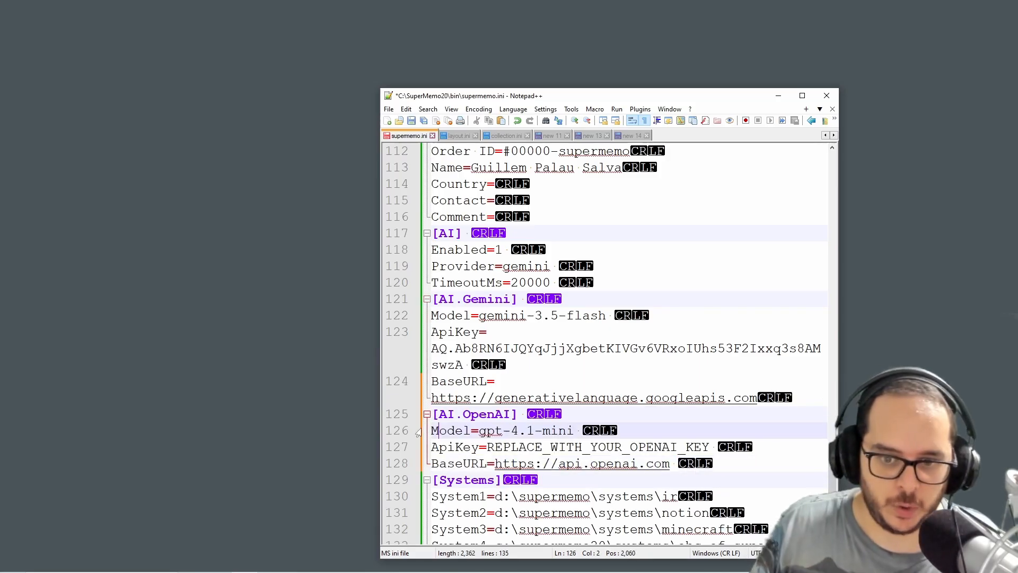
Step: Highlight the version part of the gpt-4.1-mini model name and the API key placeholder in the [AI.OpenAI] section
key("ctrl+Right")
key("ctrl+Right")
key("ctrl+Right")
key("ctrl+Right")
key("ctrl+Right")
key("ctrl+Right")
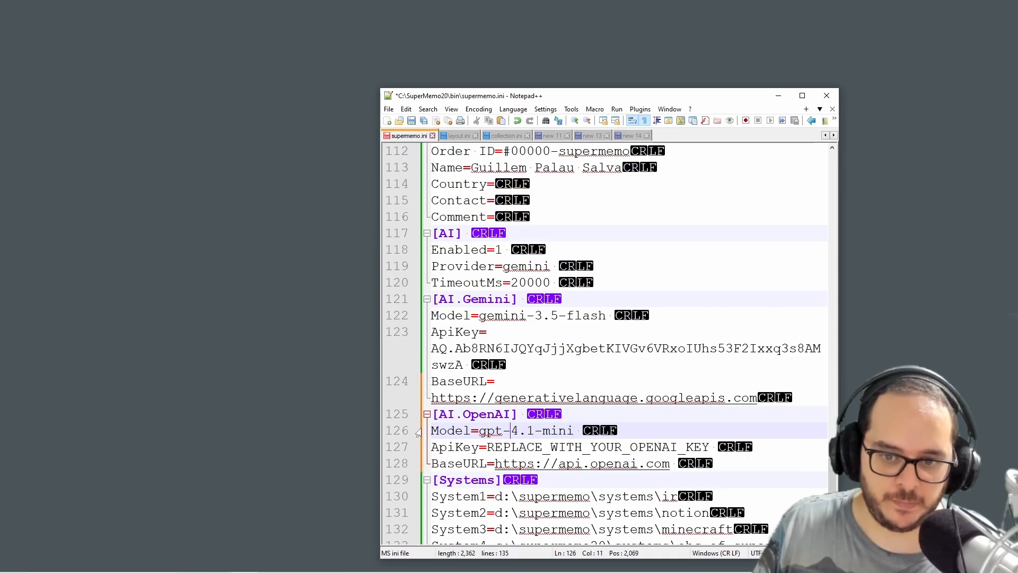
key("Left")
key("Left")
key("shift+Right")
key("shift+Right")
key("shift+Right")
key("shift+Right")
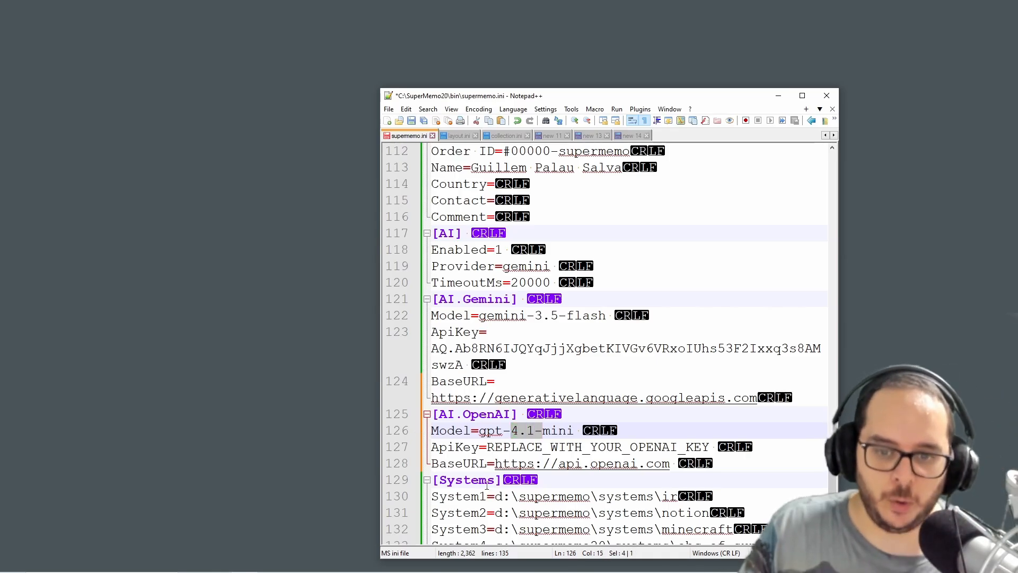
left_click_drag(503, 446, 710, 446)
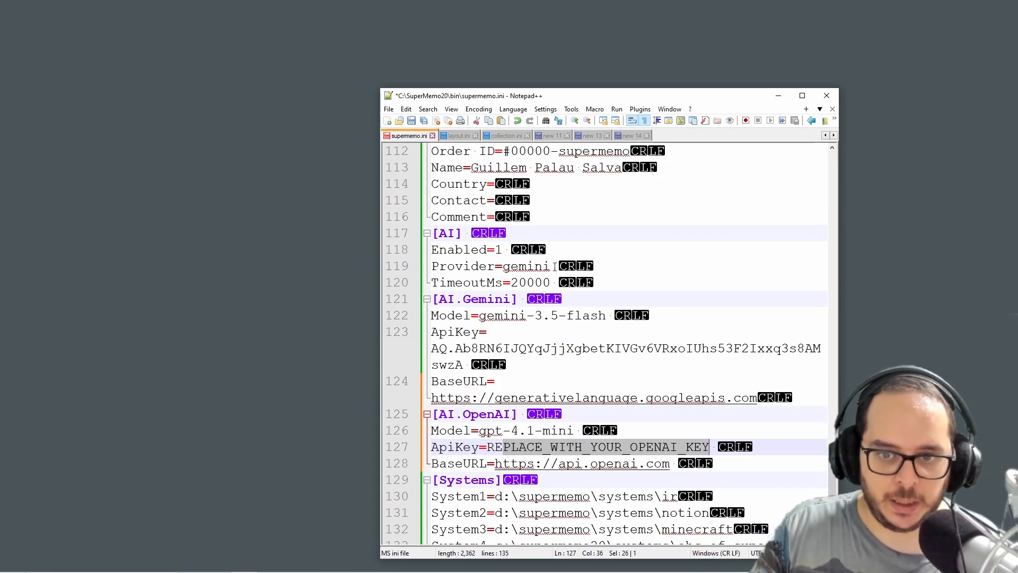
Step: Set Provider to openai in the [AI] section of supermemo.ini and save the file
left_click_drag(551, 266, 502, 265)
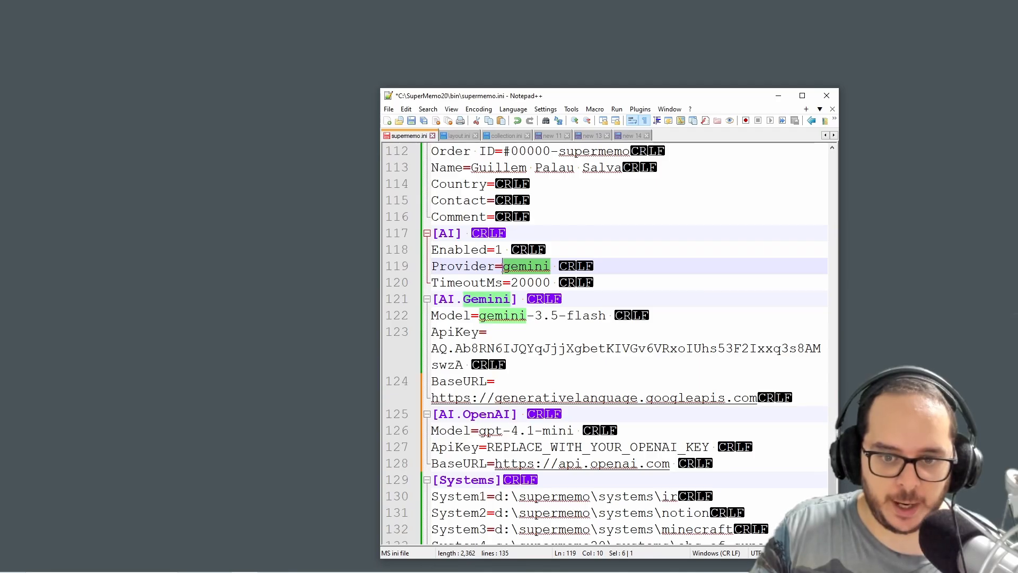
type("o")
key("Down")
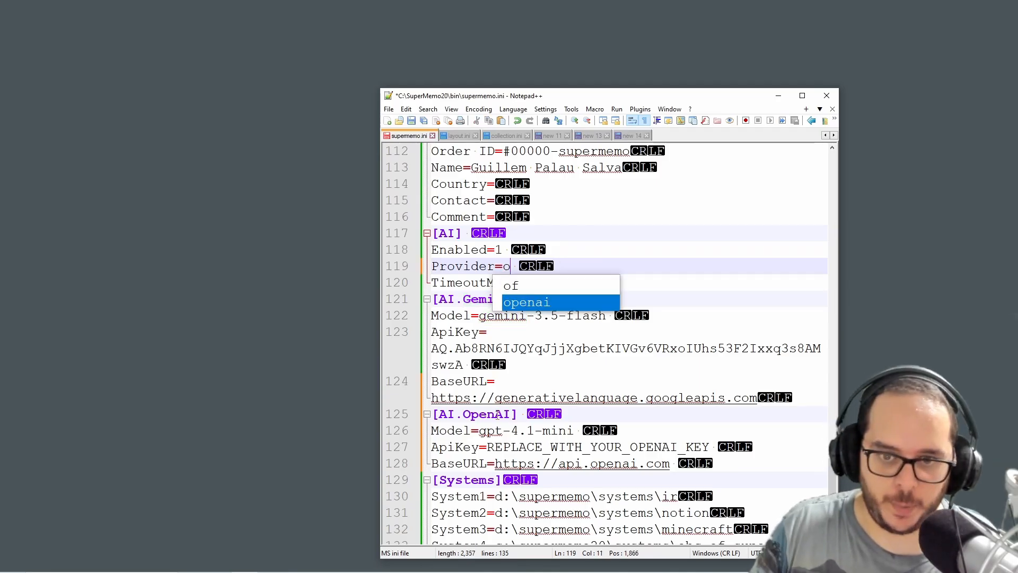
key("Return")
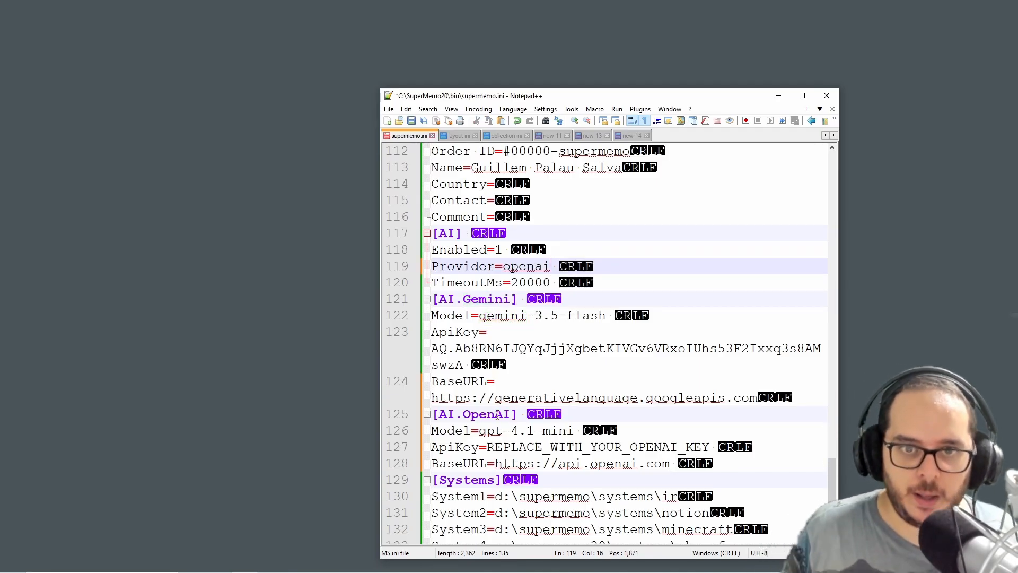
left_click(424, 120)
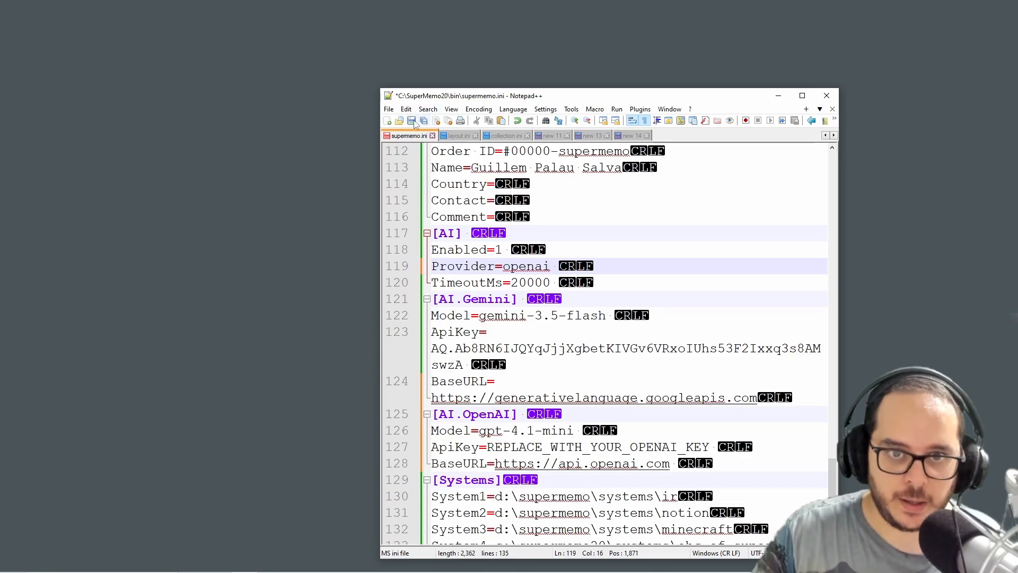
Step: Switch to the SuperMemo help page in Chrome and highlight "AI Explain or Explain Extract" under What AI features do
mouse_move(413, 568)
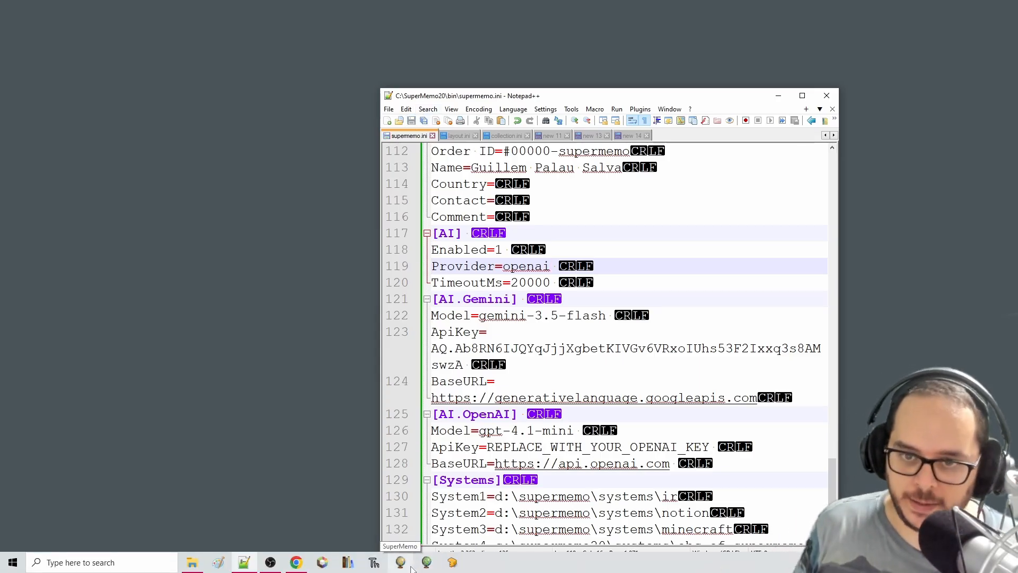
left_click(214, 320)
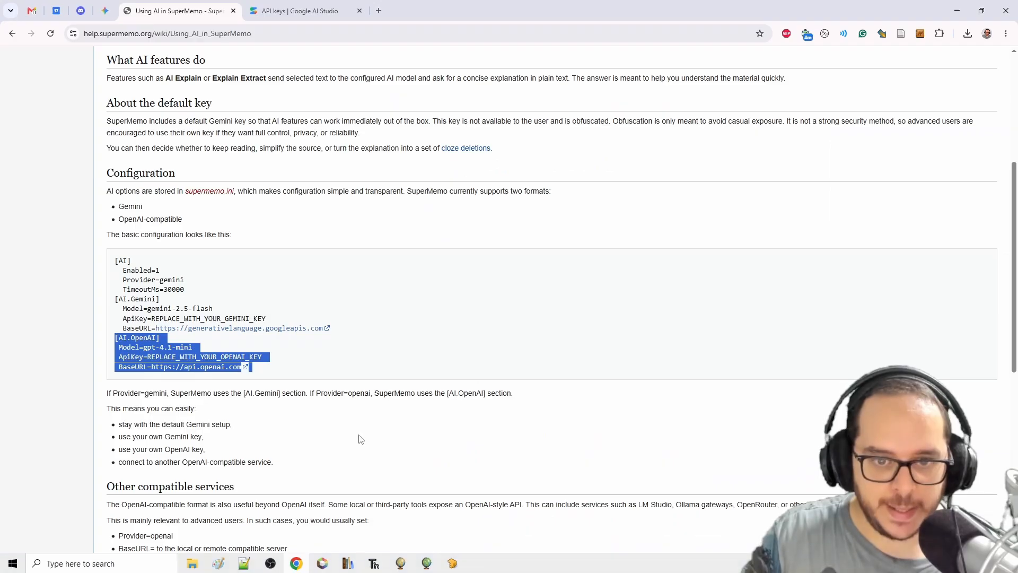
scroll(383, 366, "up", 5)
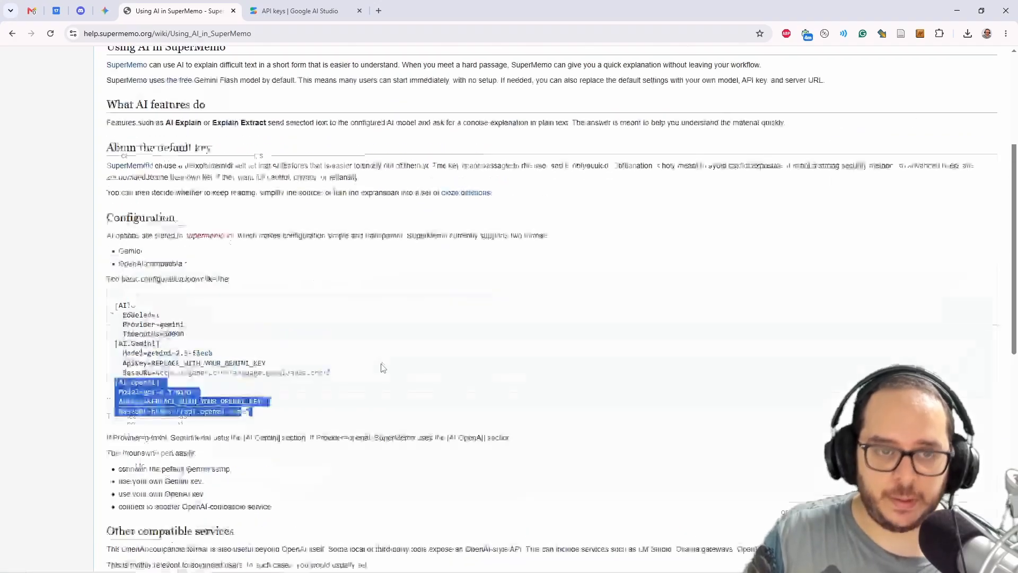
left_click(394, 225)
scroll(395, 246, "down", 3)
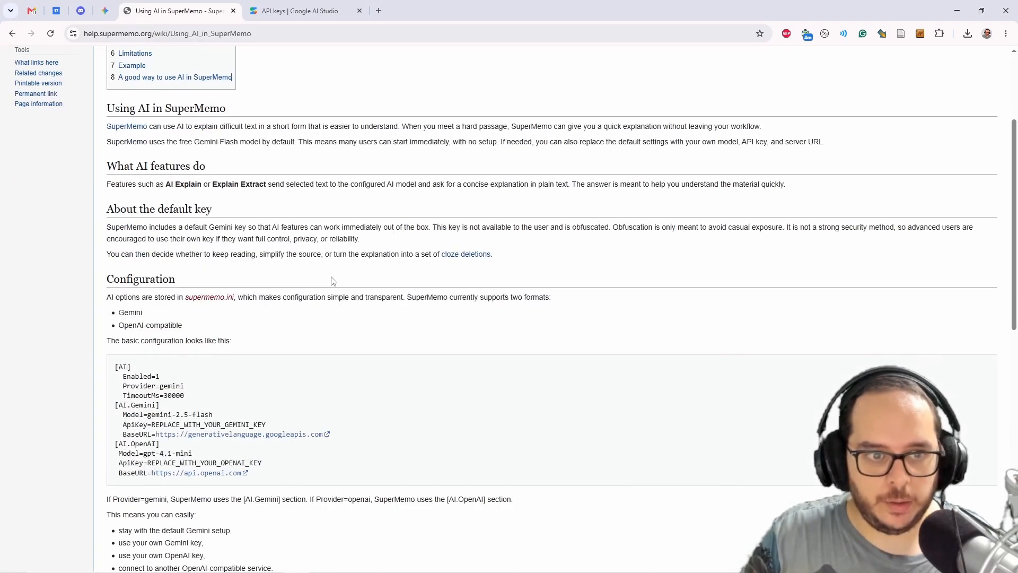
scroll(334, 284, "up", 3)
left_click_drag(267, 346, 167, 347)
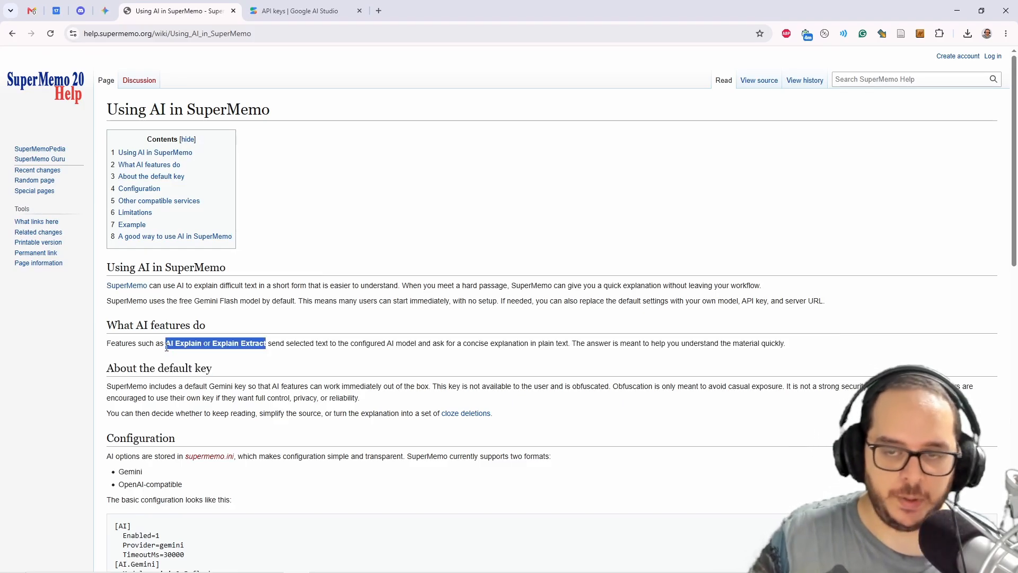